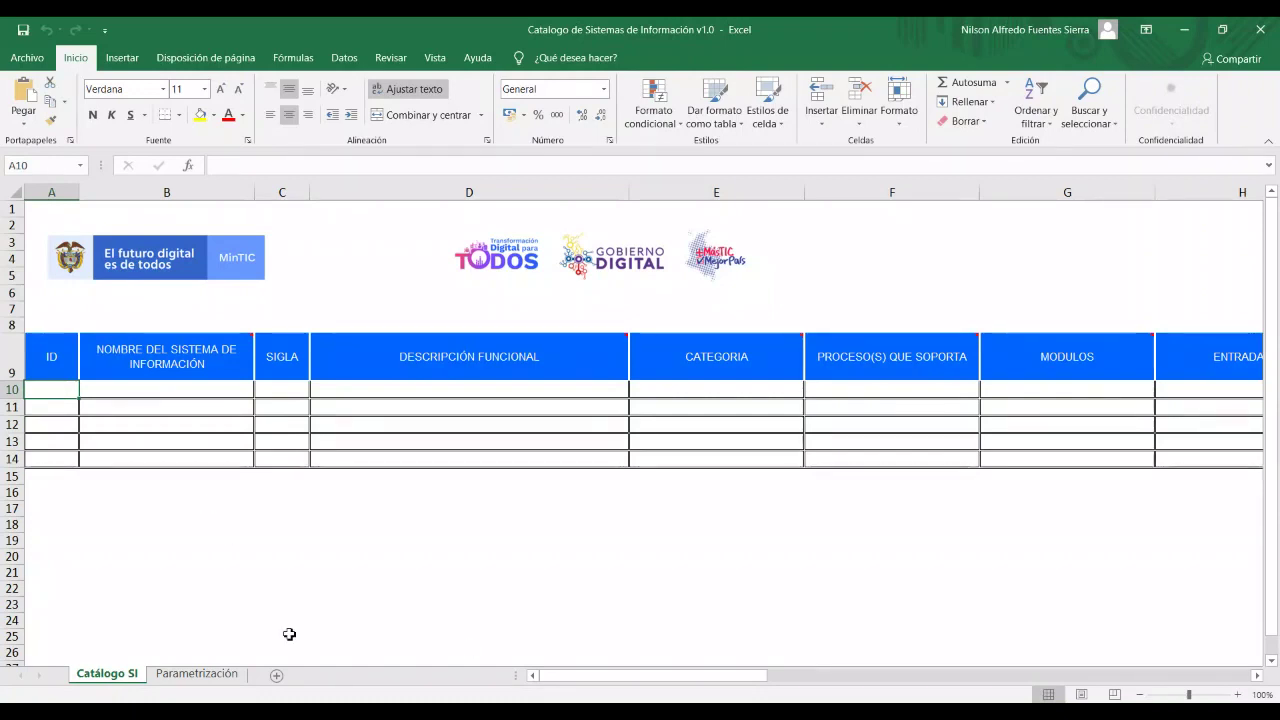
left_click(300, 557)
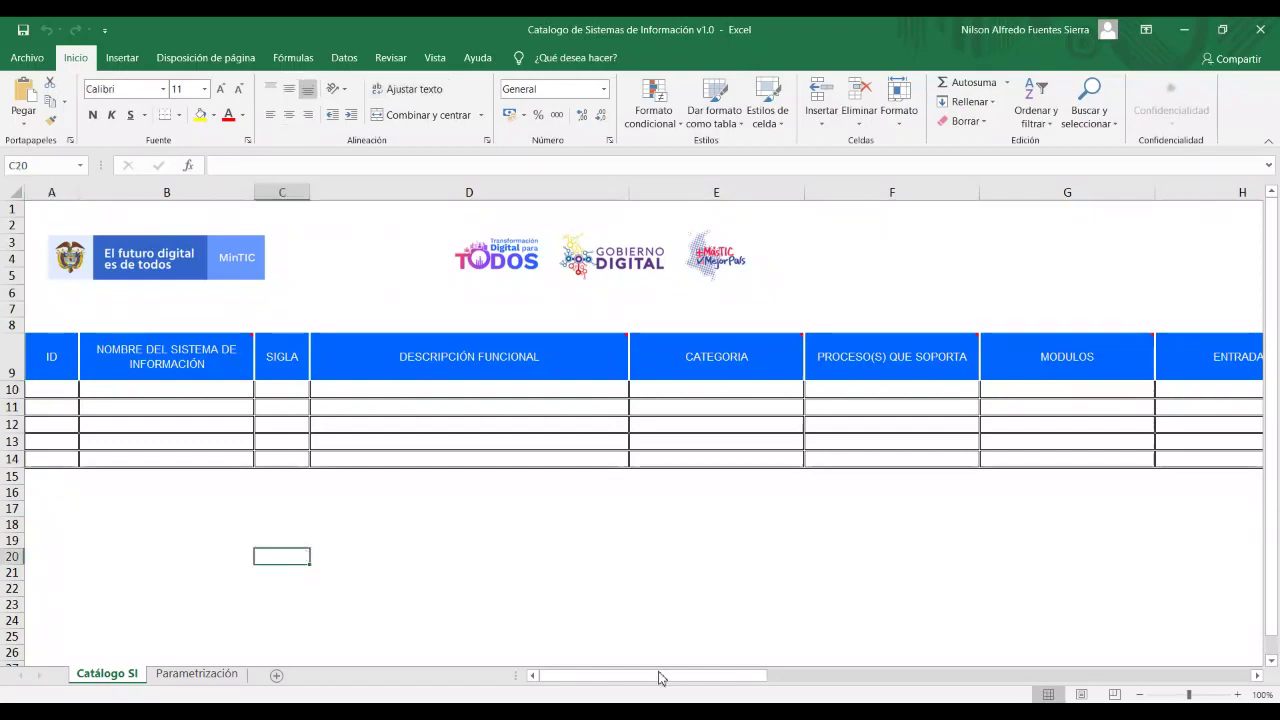
left_click(131, 489)
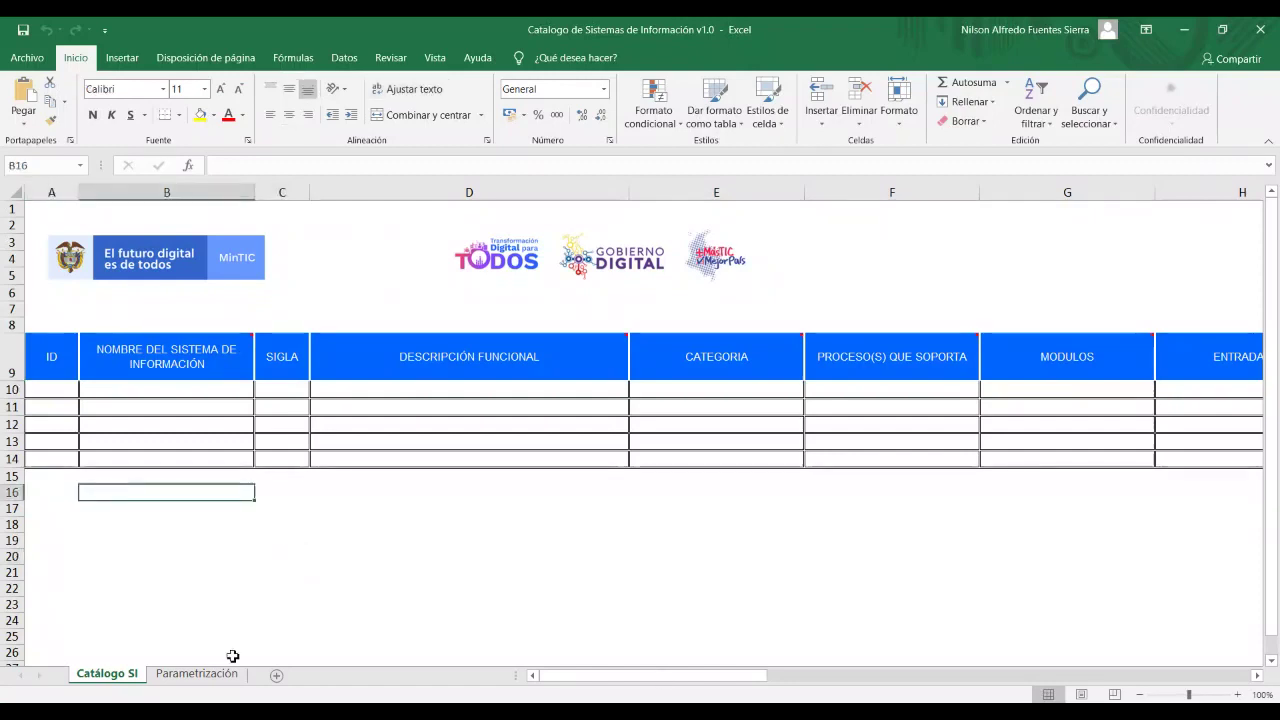
left_click_drag(645, 688, 613, 663)
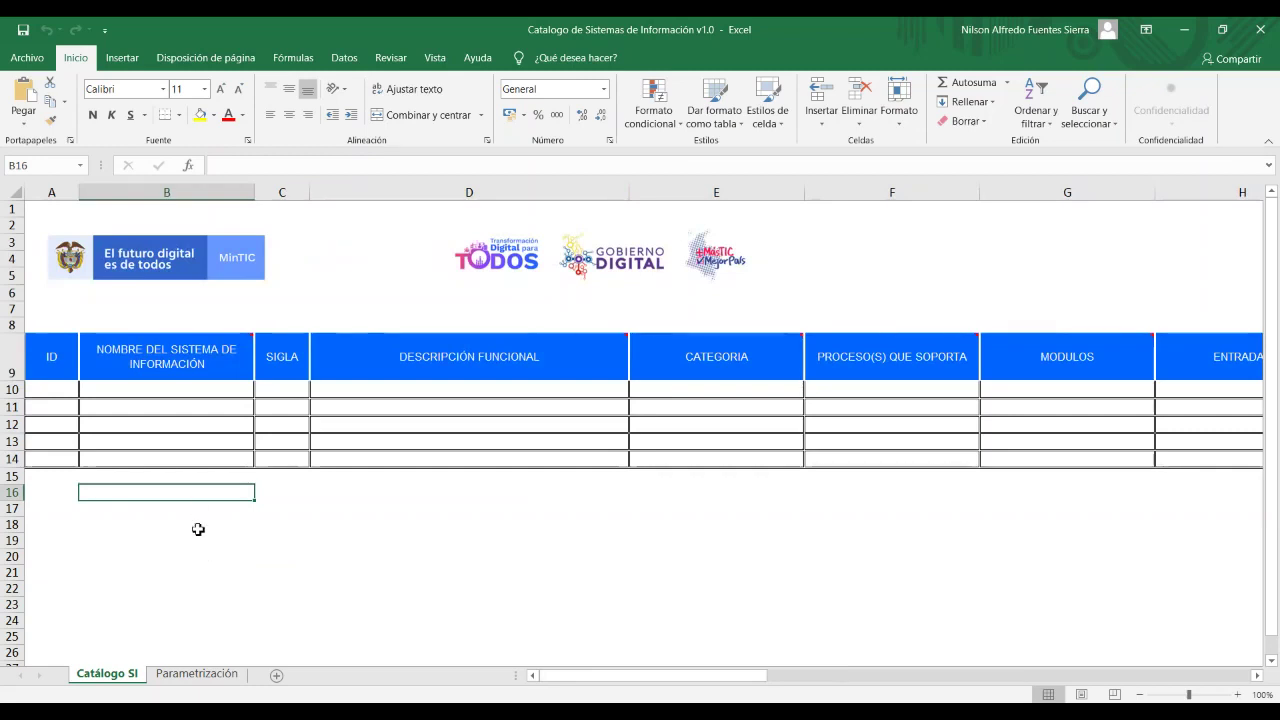
left_click(198, 525)
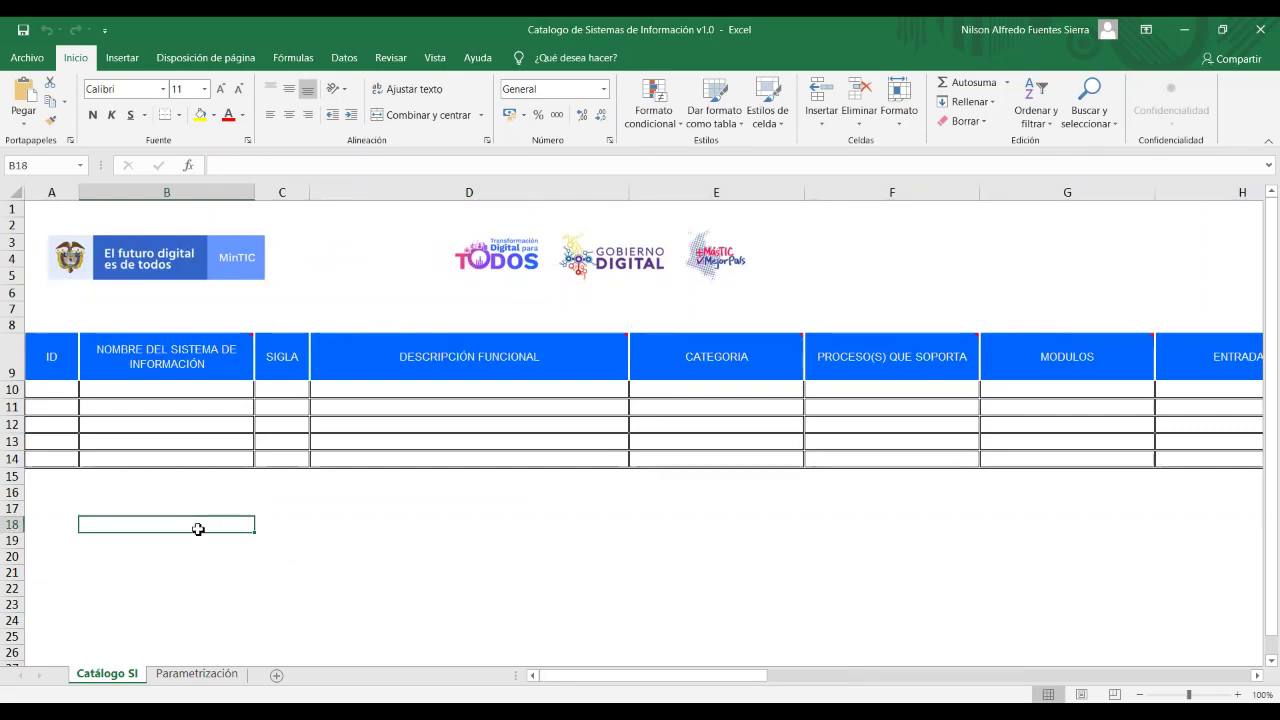
left_click(154, 494)
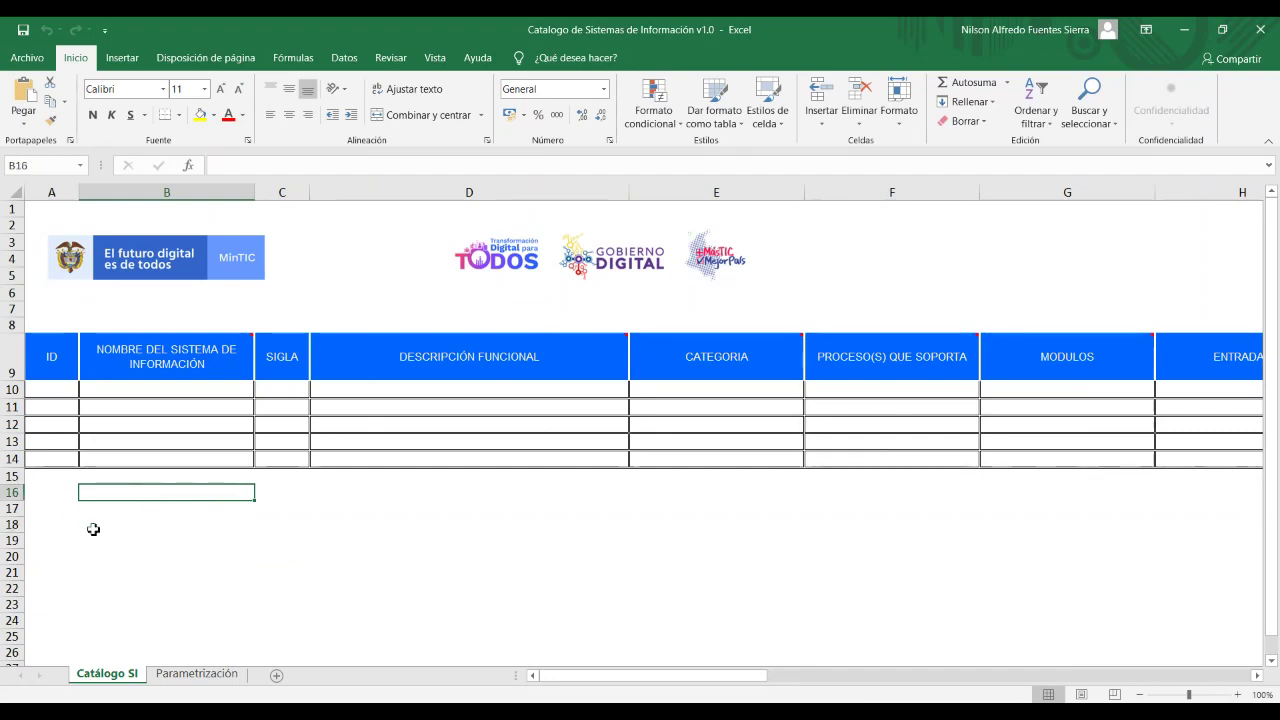
left_click(49, 390)
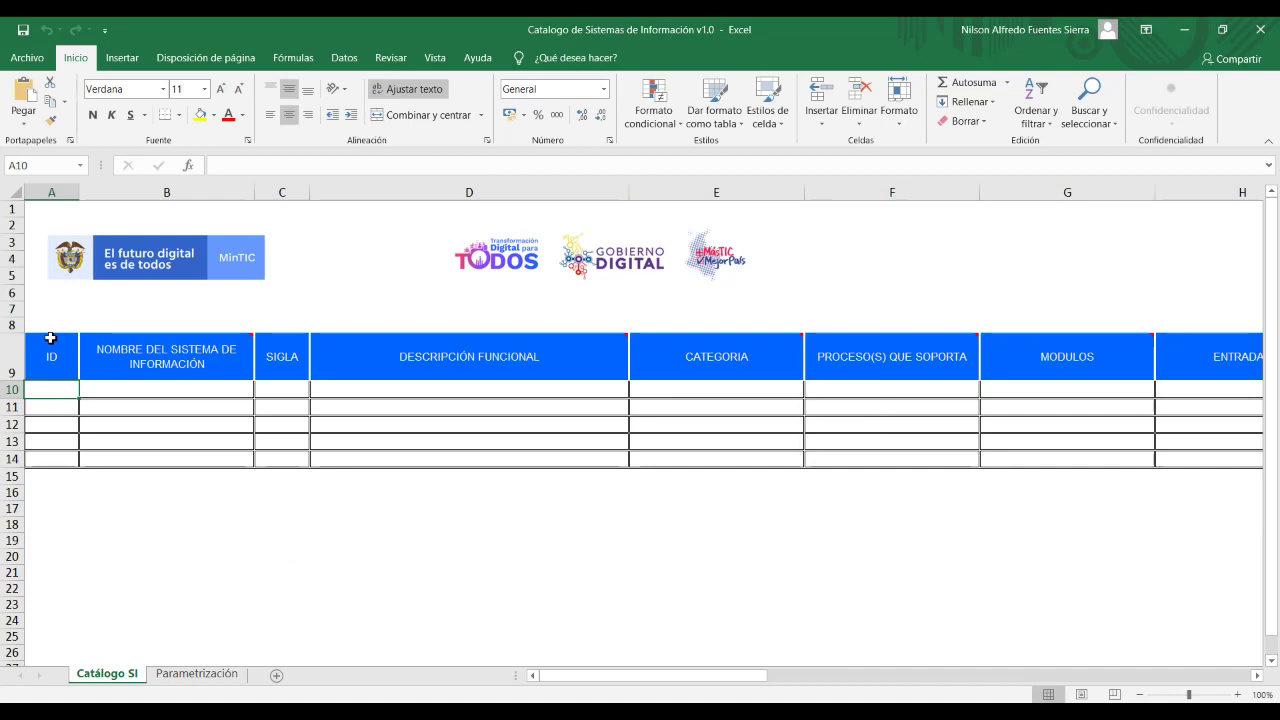
Enter the ID SIS-01 in A10 and widen column A slightly.
type("SIS-")
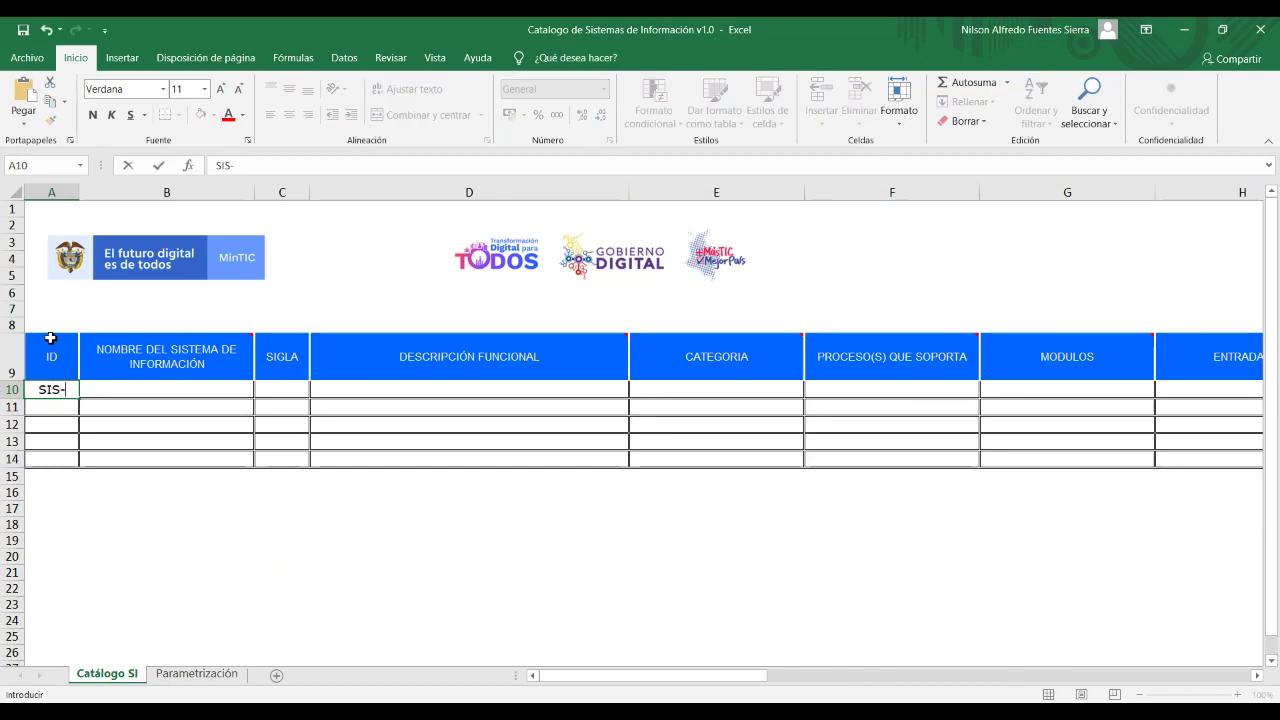
key("ctrl+Return")
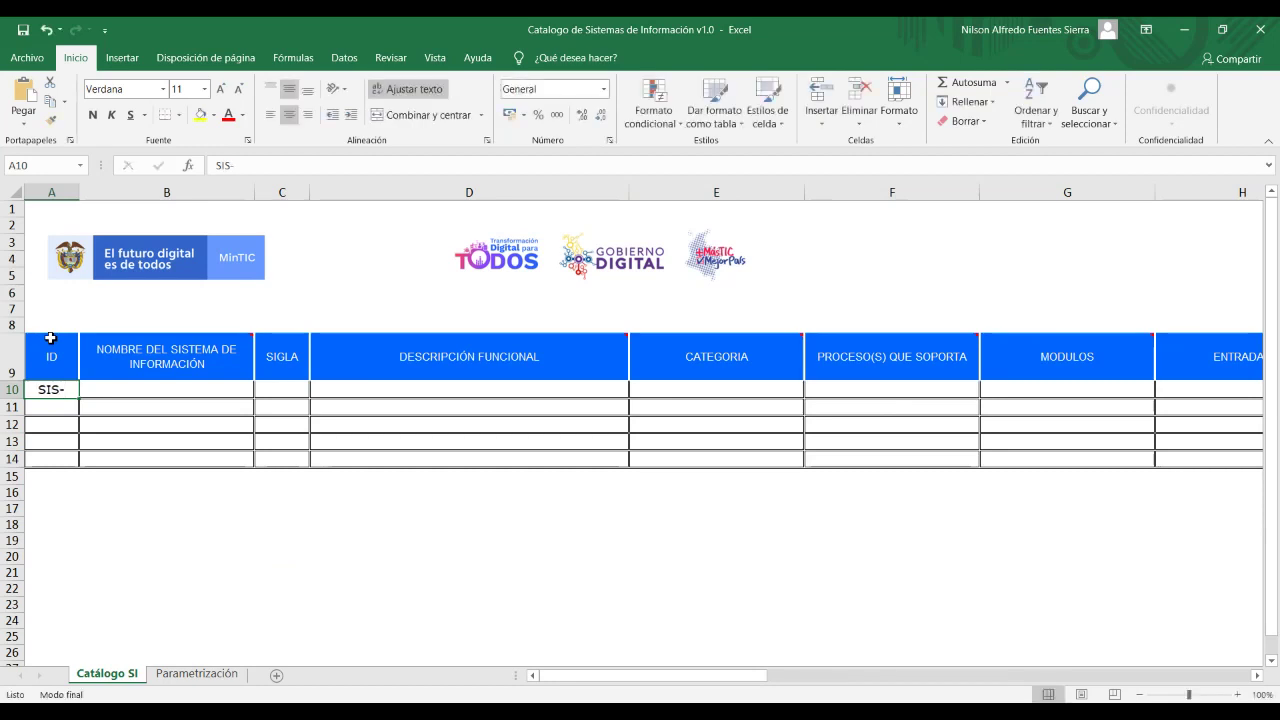
key("End")
double_click(72, 389)
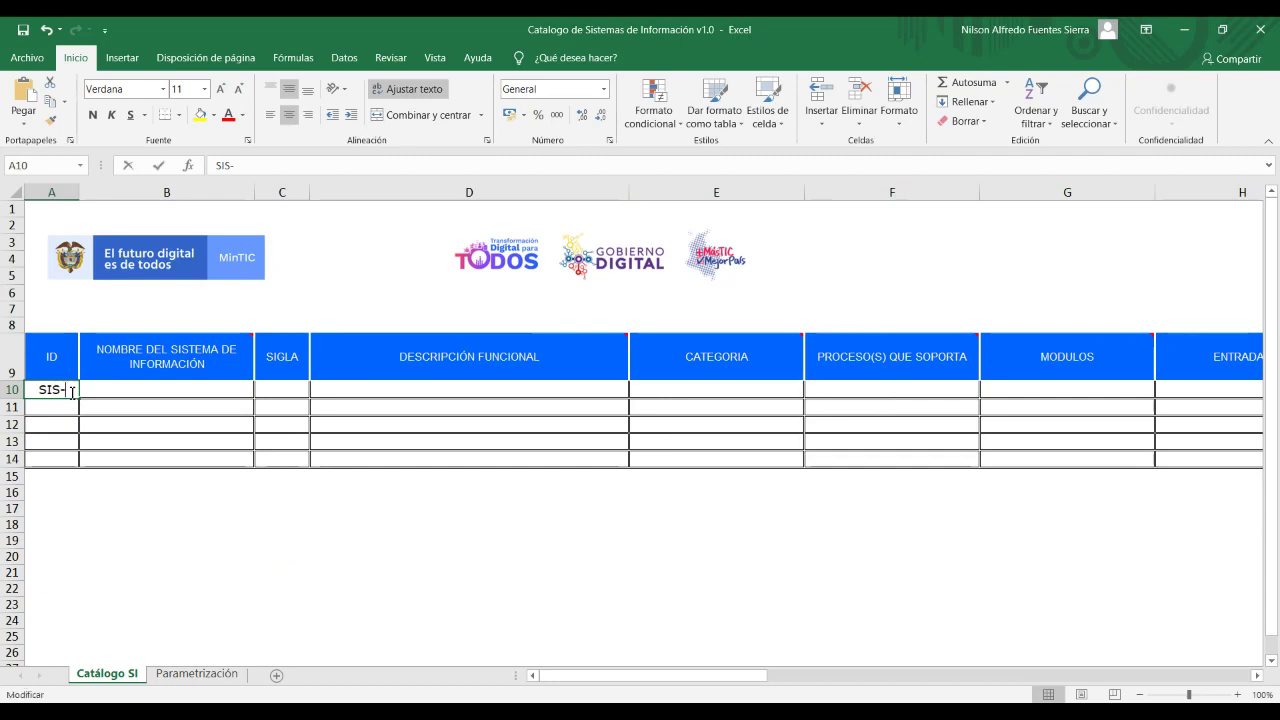
type("01")
left_click(149, 440)
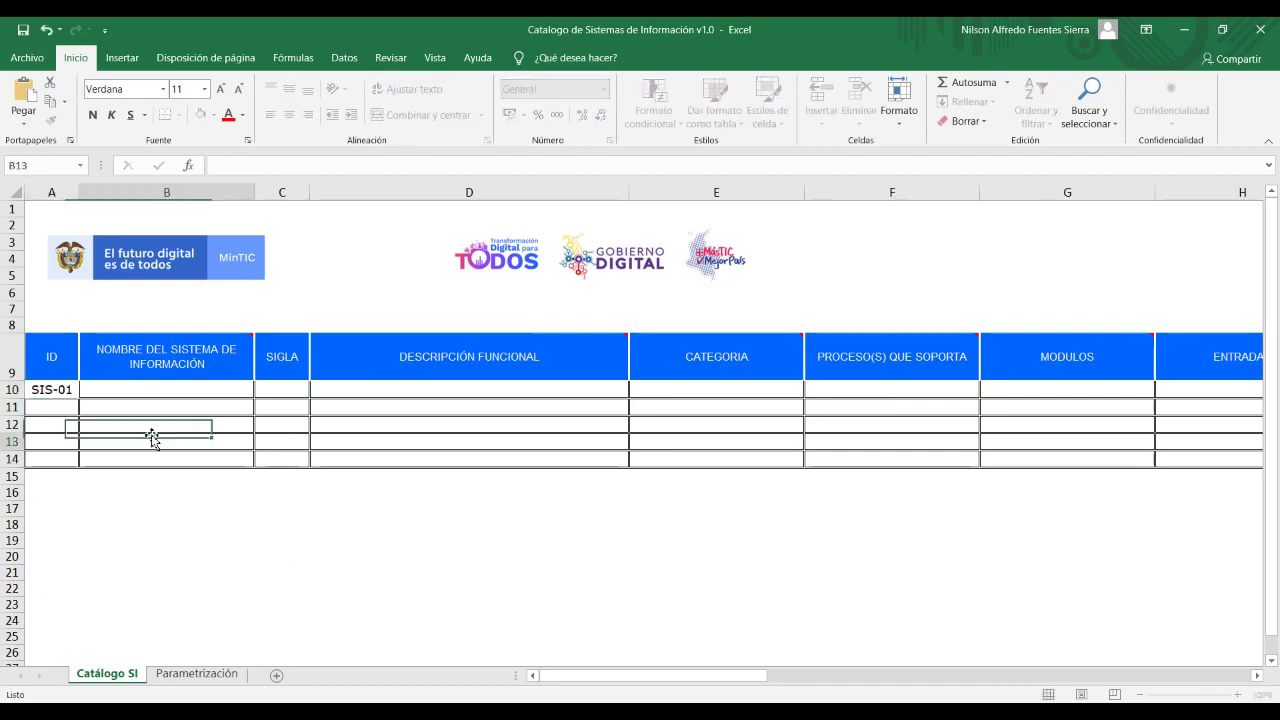
left_click_drag(81, 193, 89, 193)
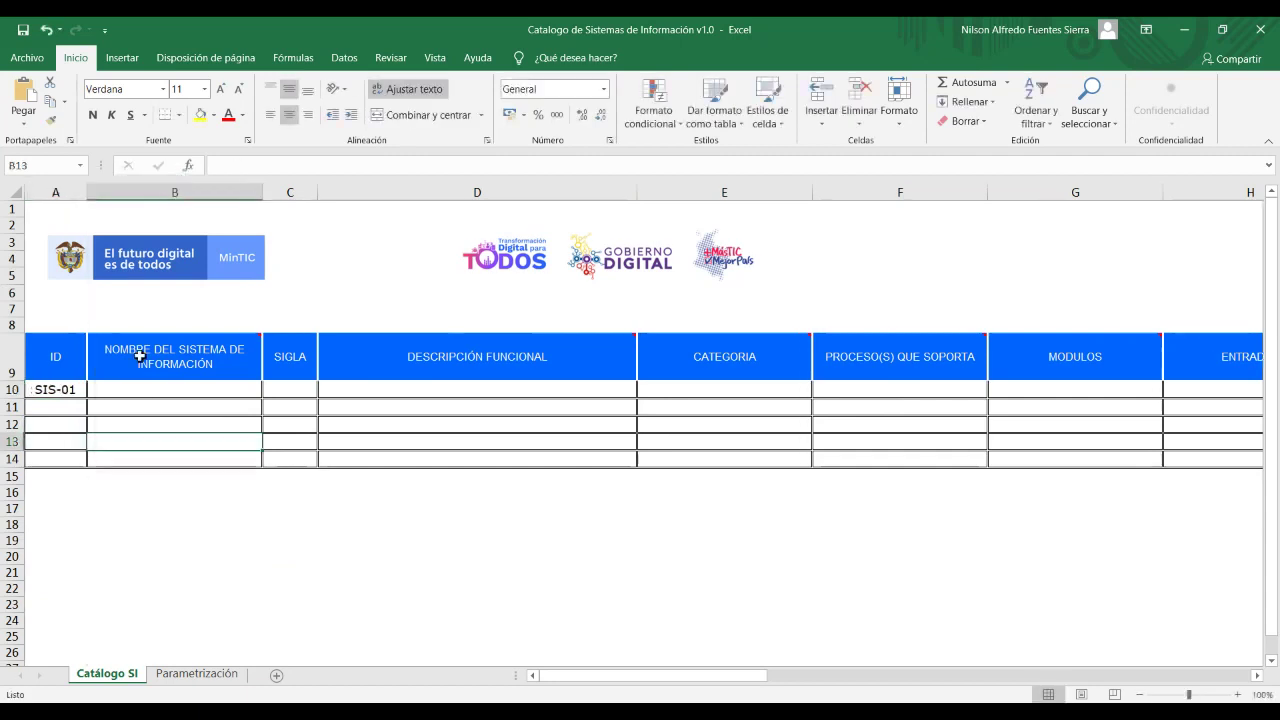
Enter SIS-NOMINA as the system name in B10 and SNA as its sigla in C10.
left_click(122, 387)
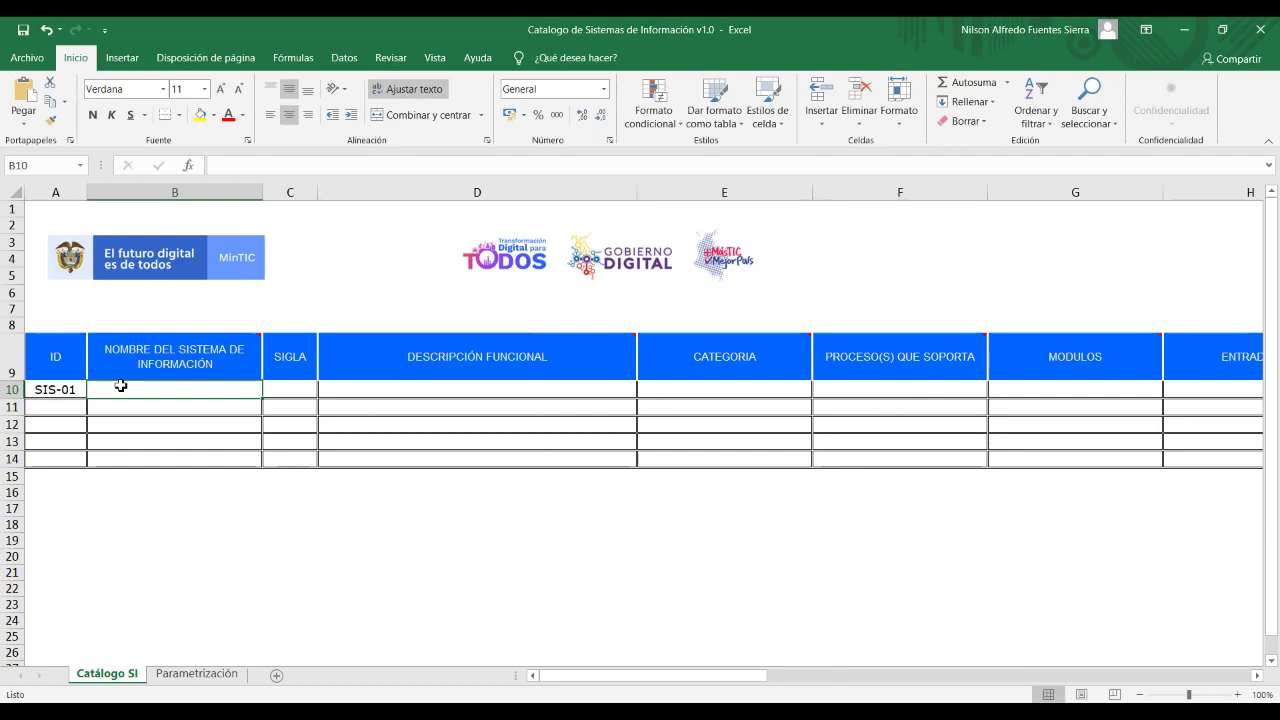
type("SIS")
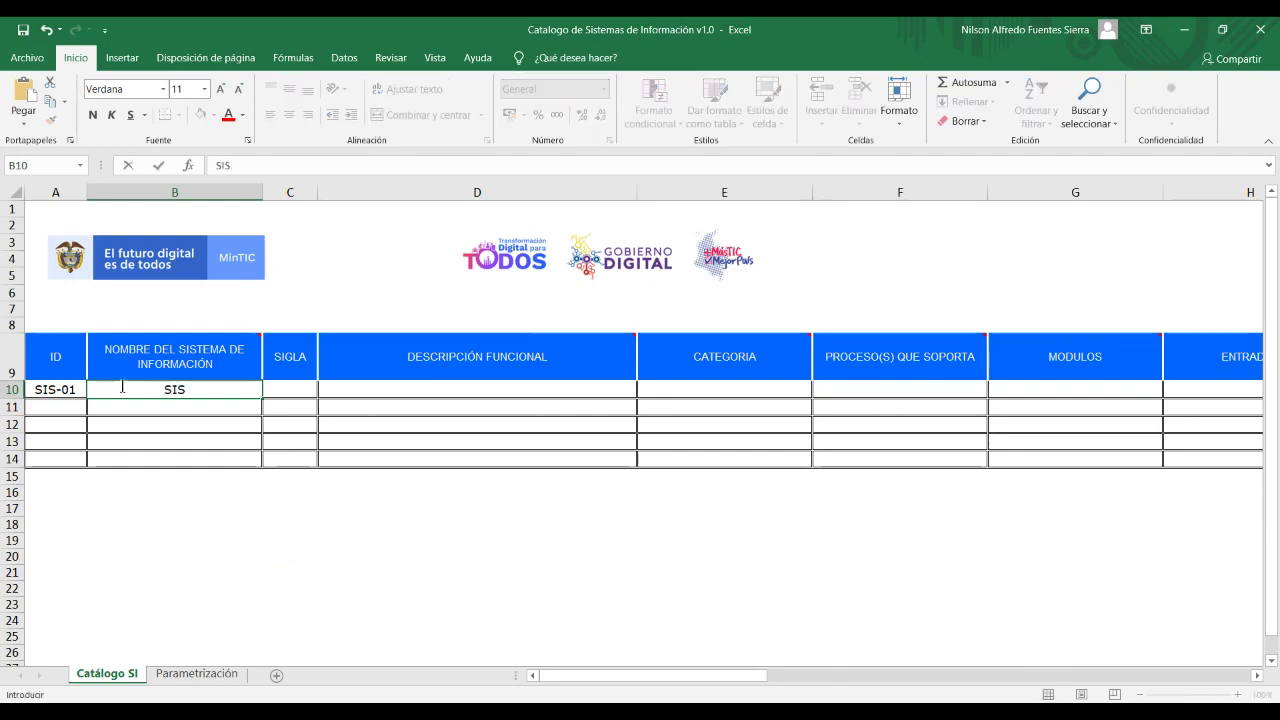
type("-NOMINA")
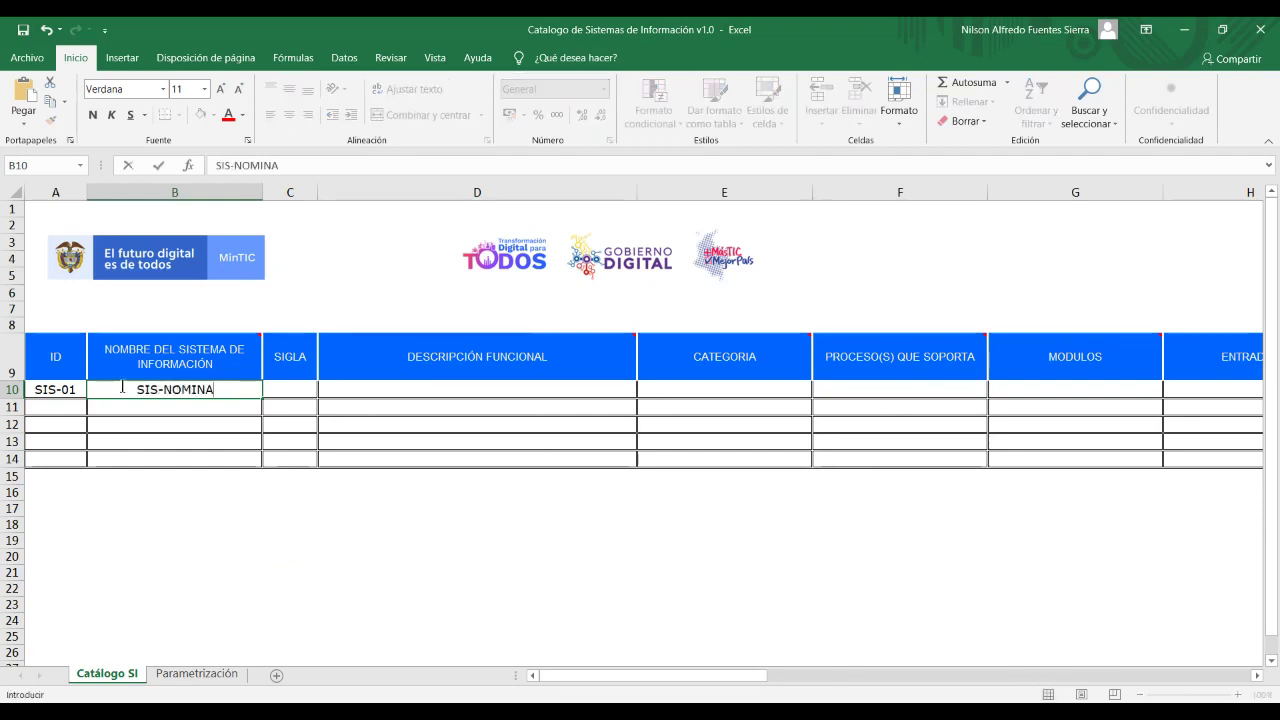
left_click(276, 389)
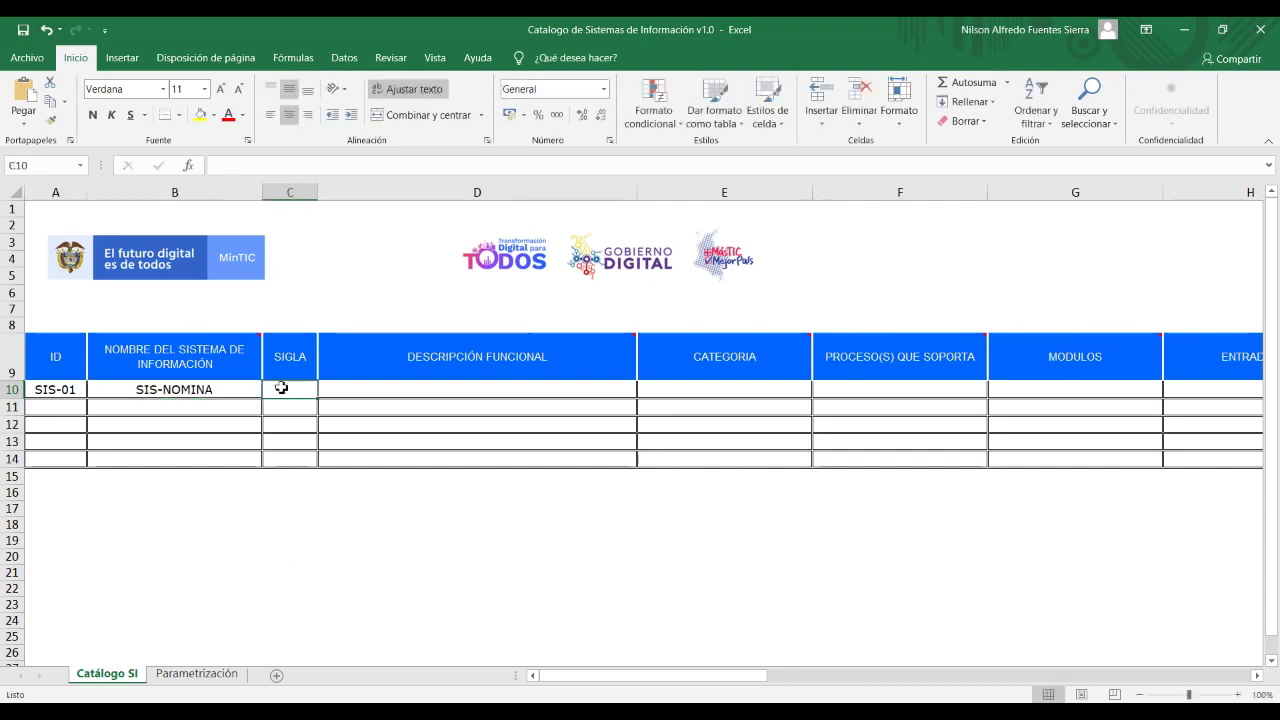
type("SNA")
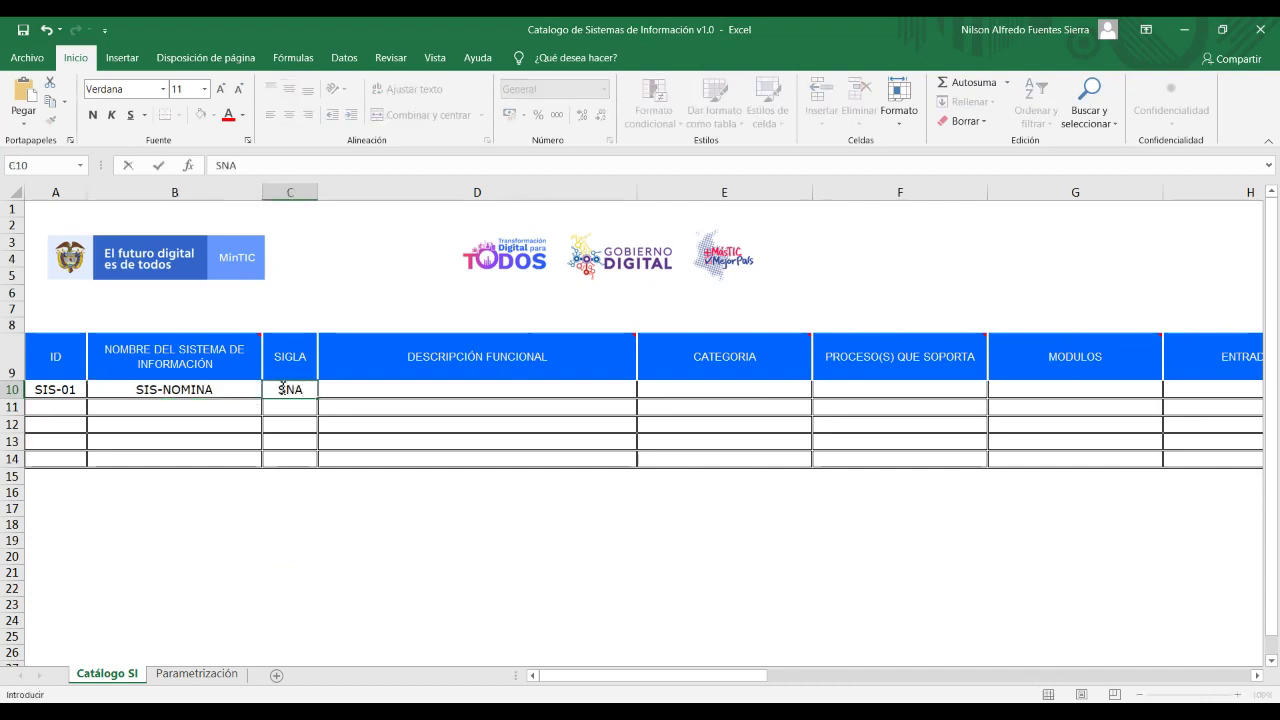
key("Tab")
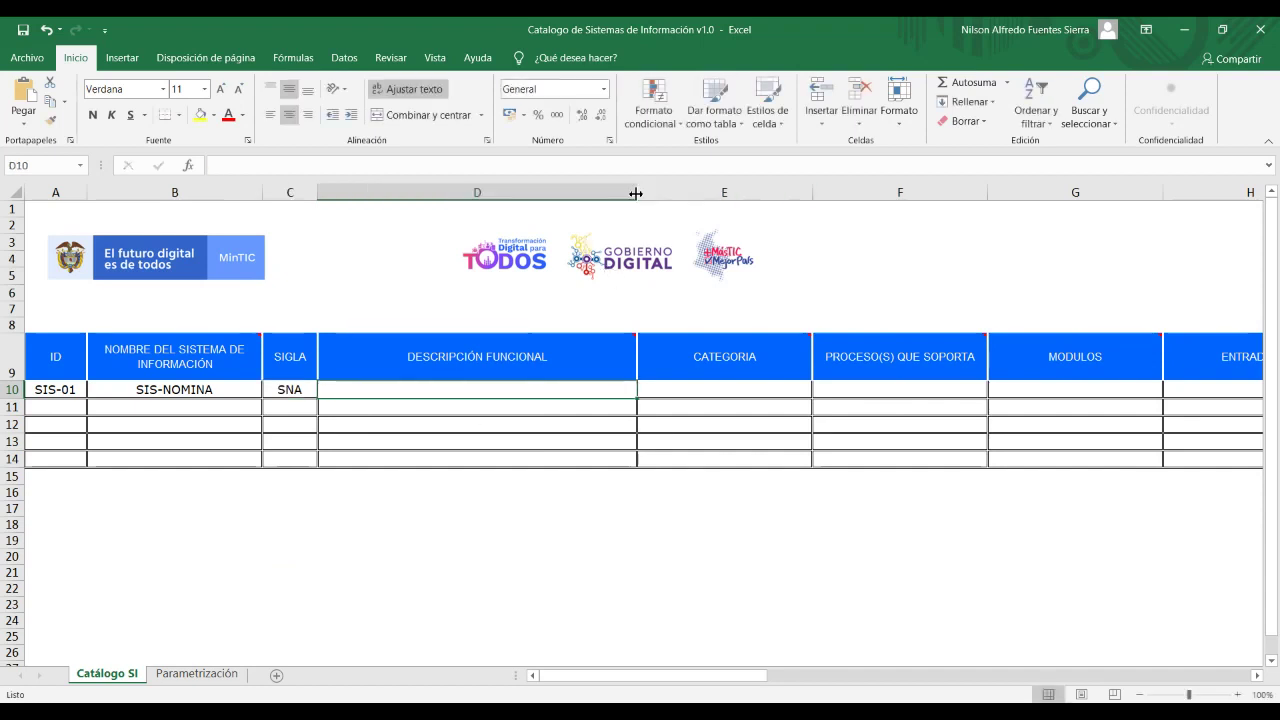
Widen column D and put 'Liquidar nomina' / 'Gestionar la información de los funcionarios' on two lines in D10.
left_click_drag(636, 193, 656, 193)
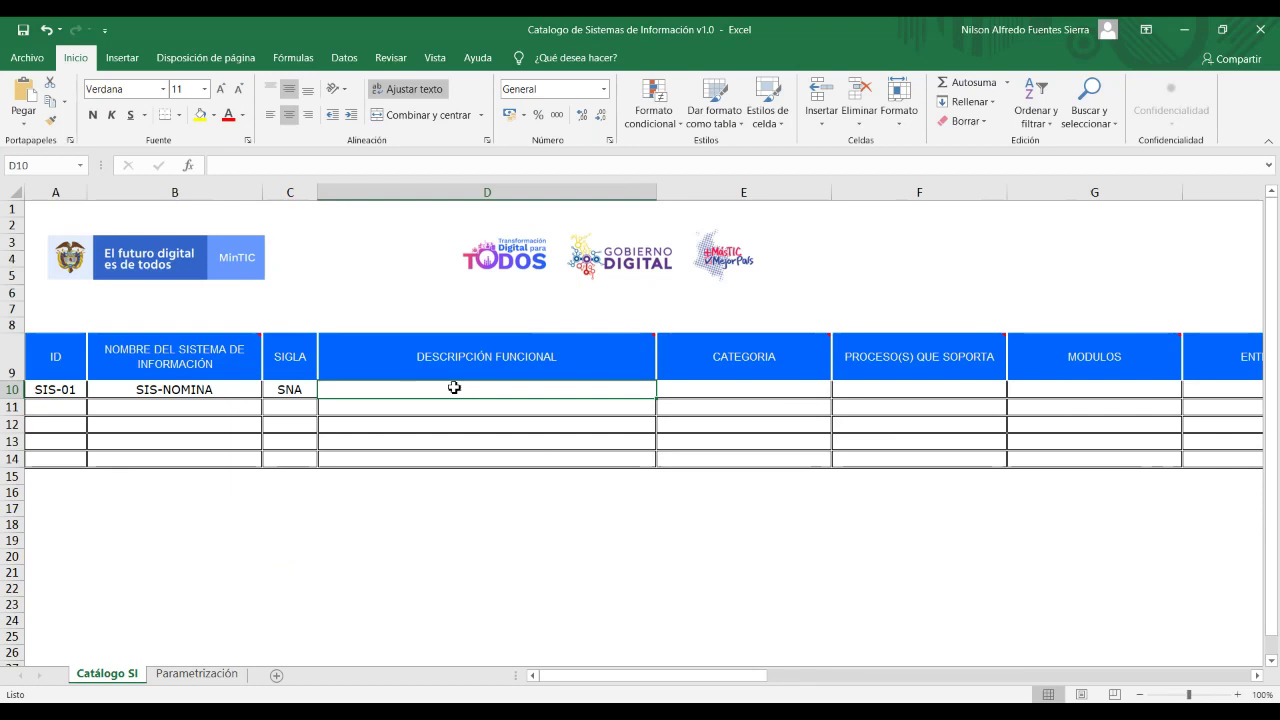
mouse_move(462, 358)
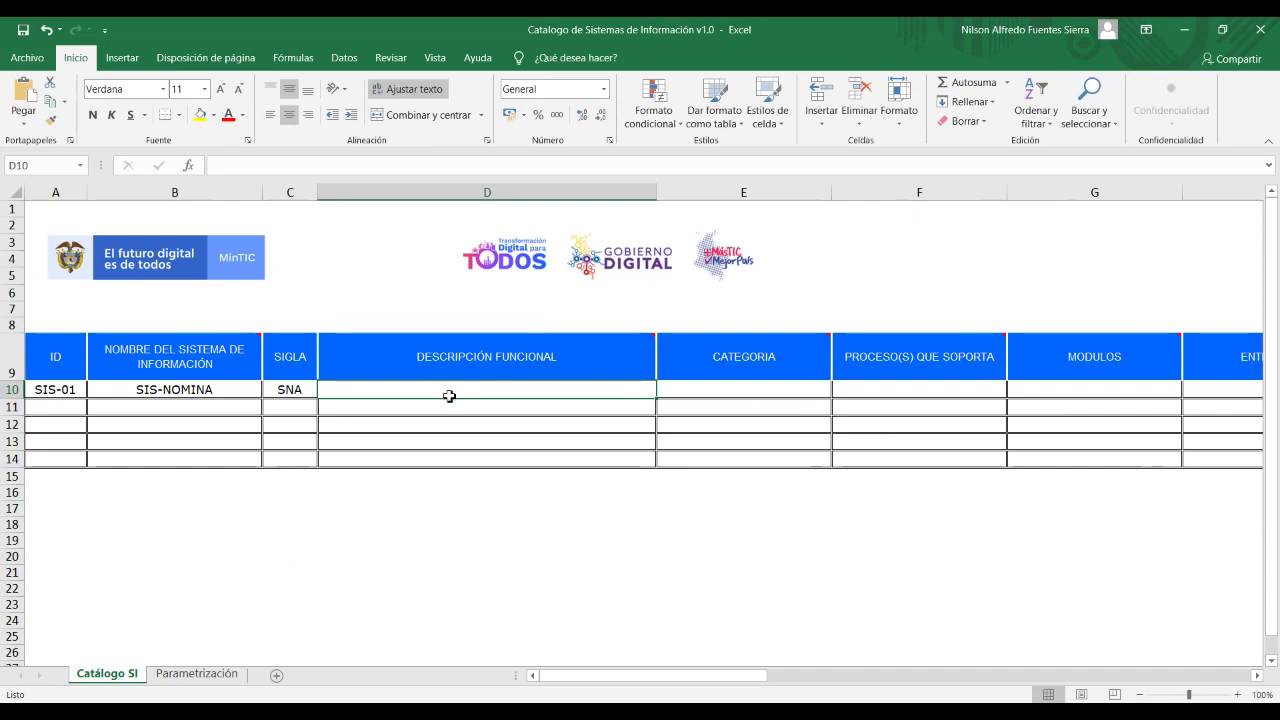
double_click(450, 396)
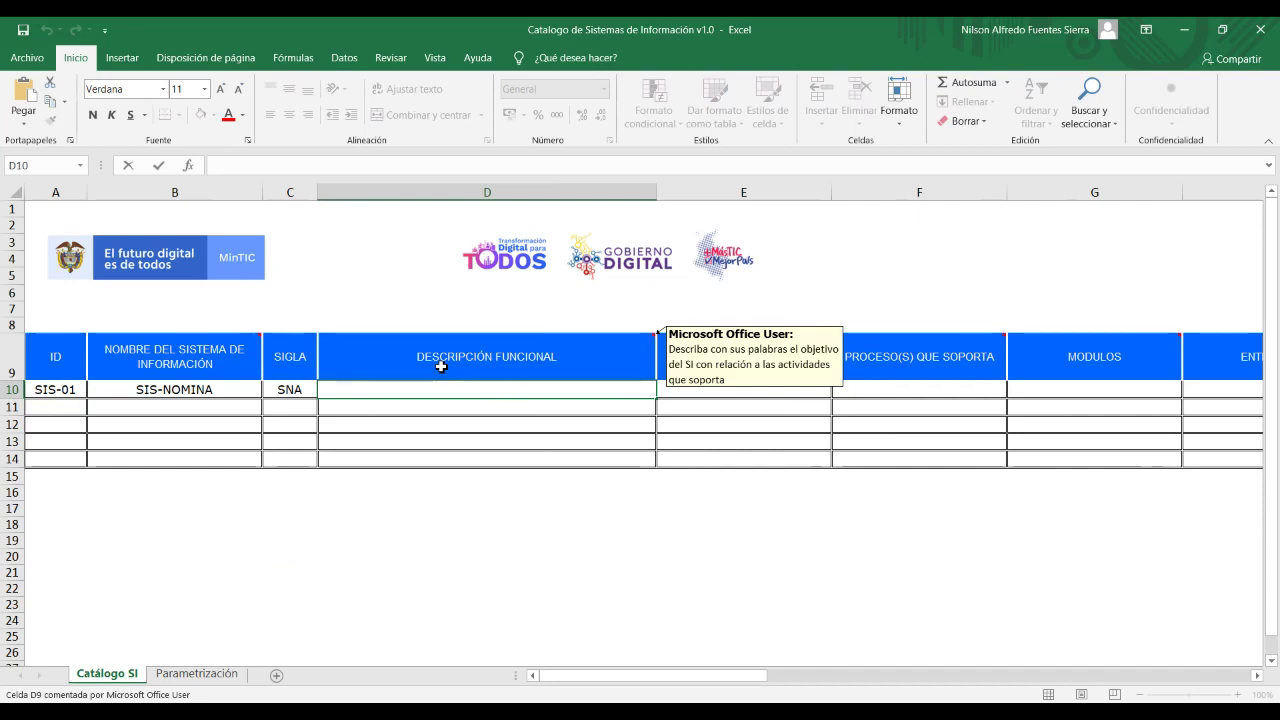
type("Liquidar")
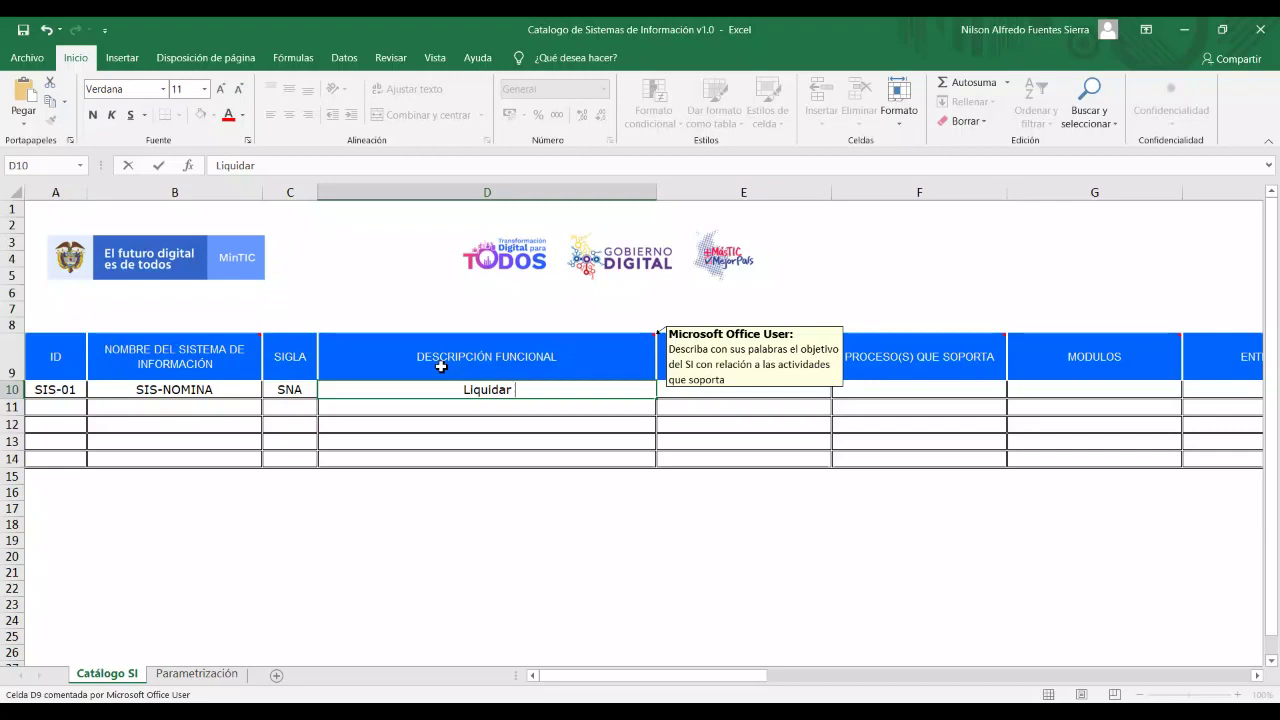
type("nomina")
key("alt+Return")
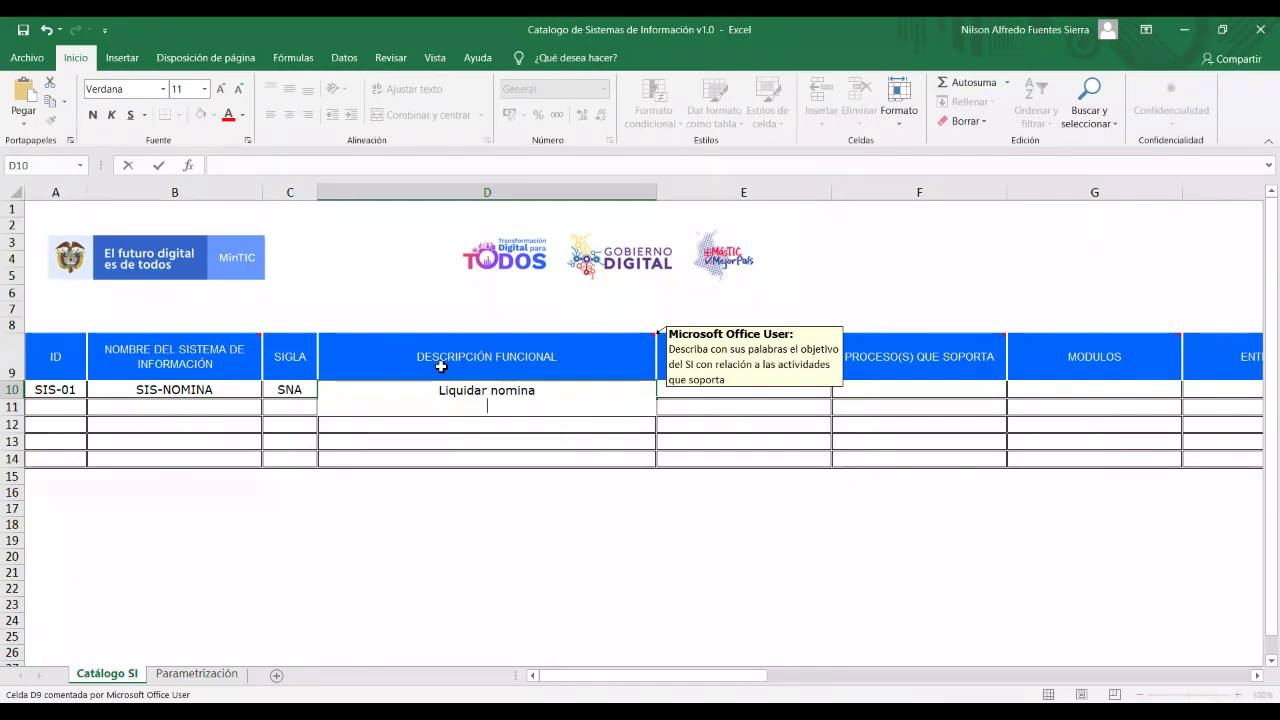
type("Gestionar la")
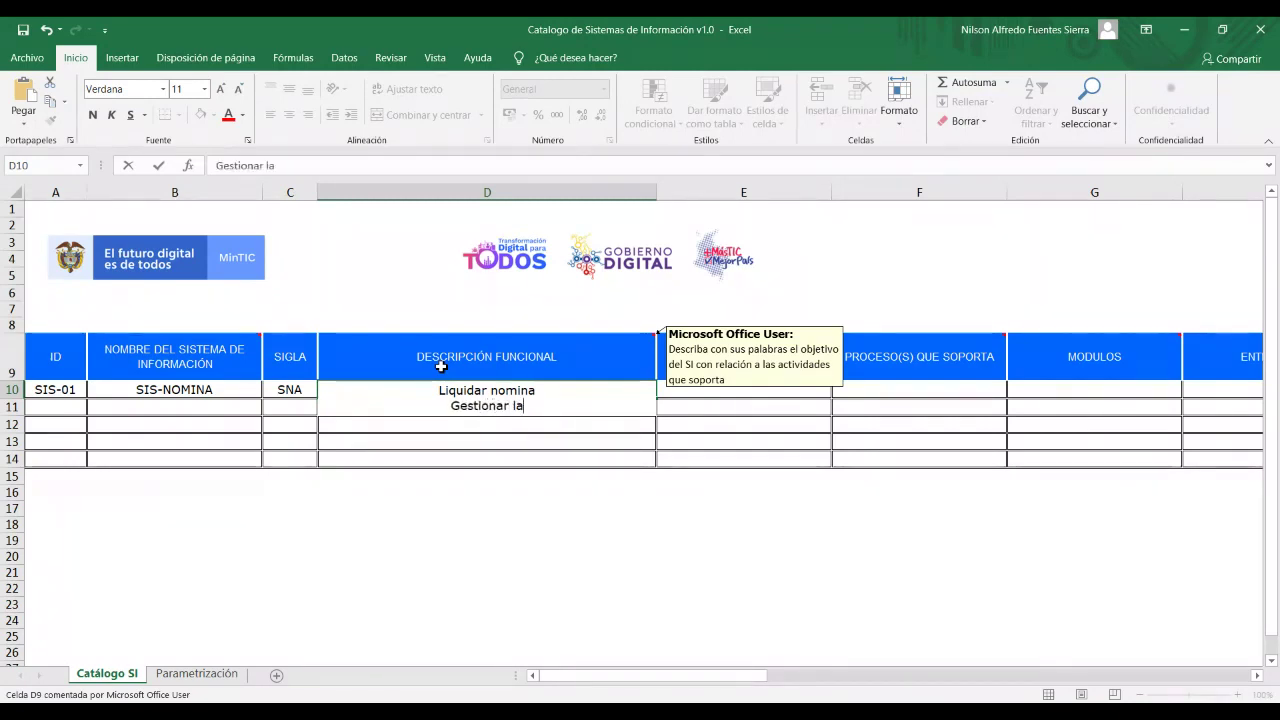
type(" informa")
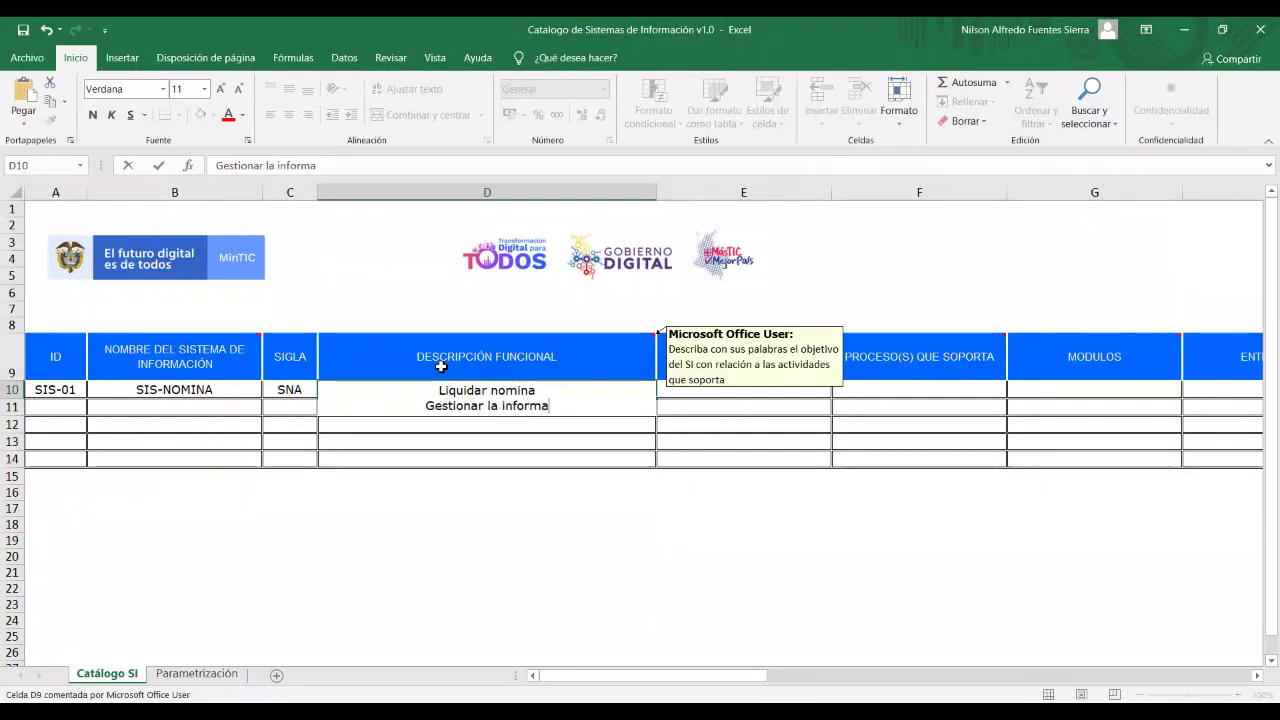
type("ción")
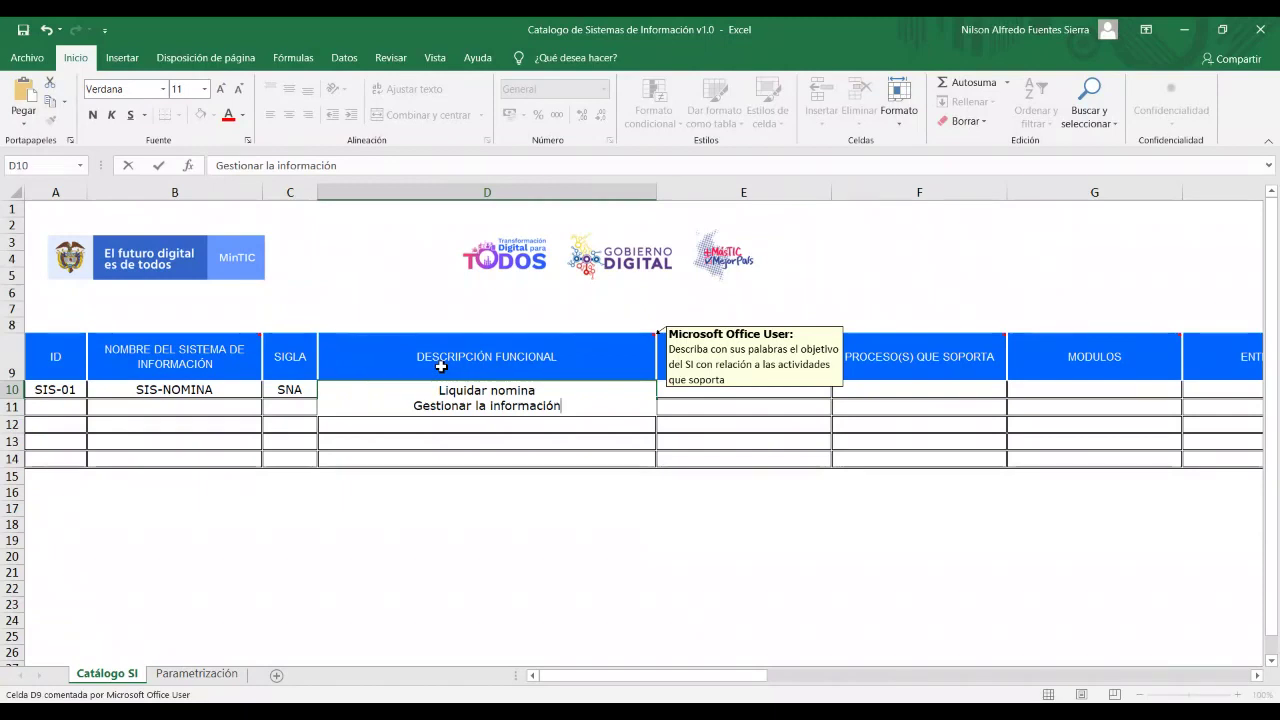
type("de los funcio")
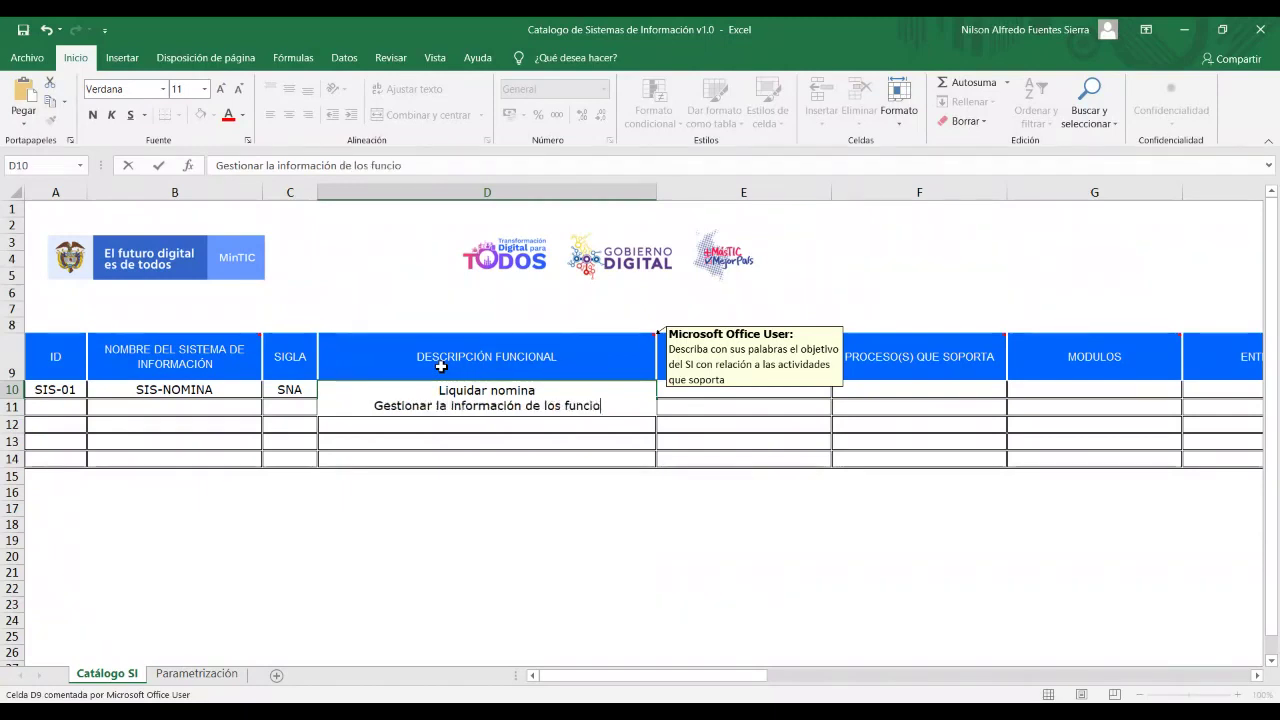
type("narios")
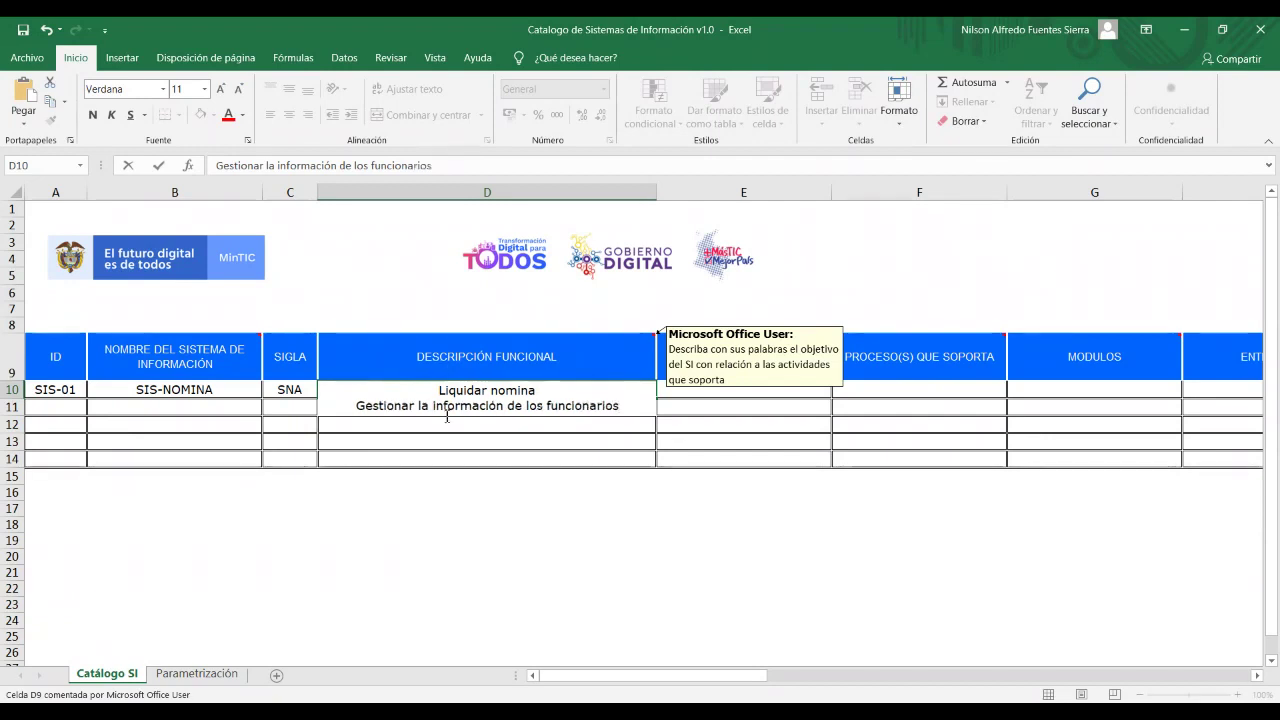
key("Return")
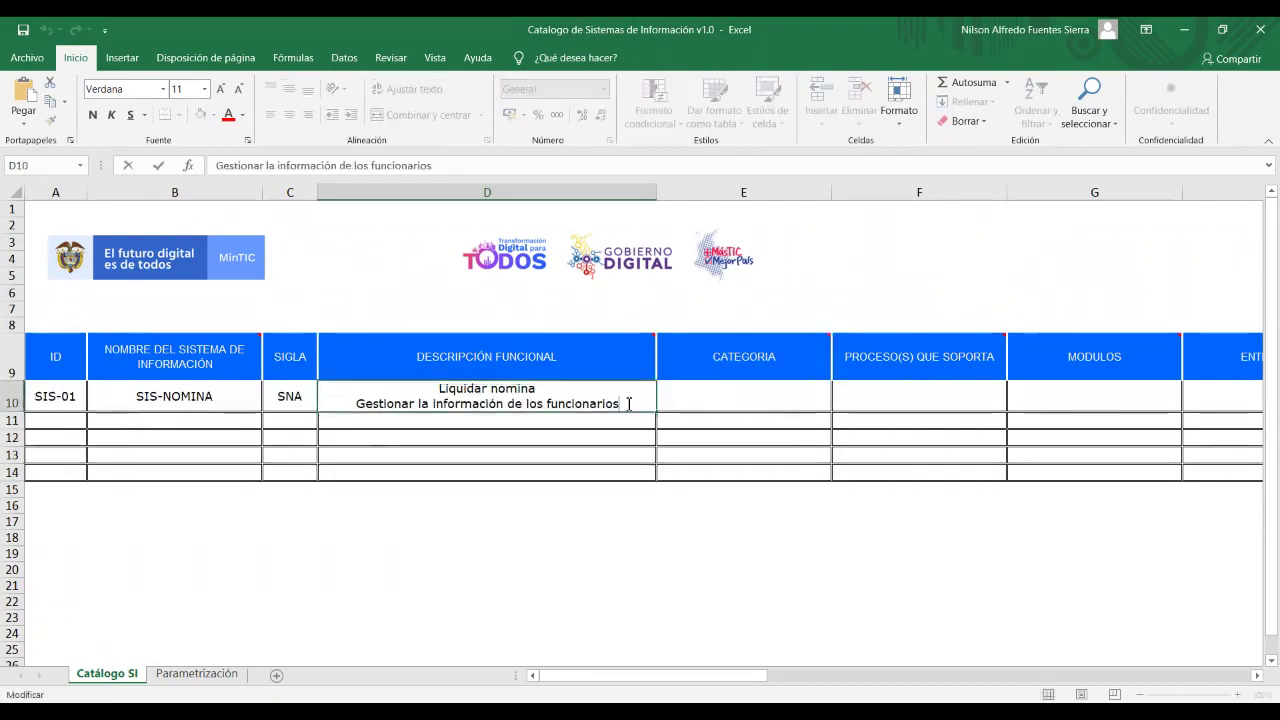
Add lines 'Gestionar solicitudes de licencias' and 'Gestionar solicitudes de vacaciones' to D10's description.
double_click(628, 401)
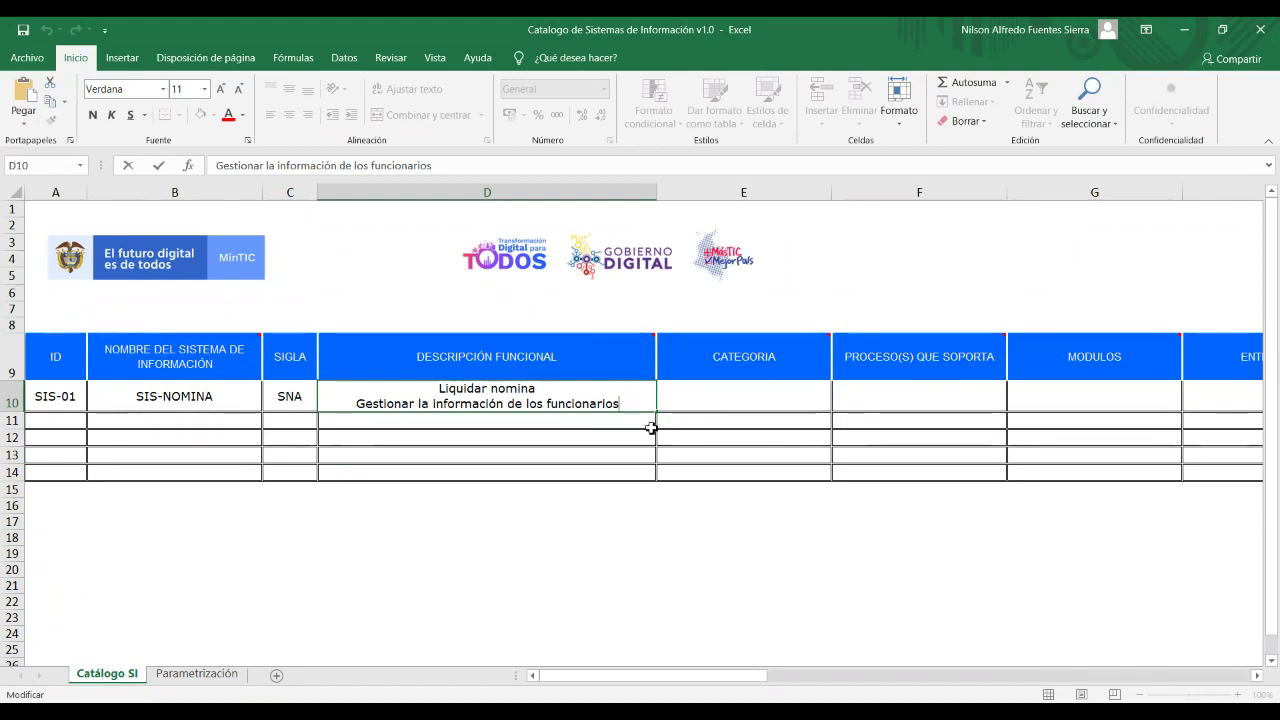
key("alt+Return")
type("G")
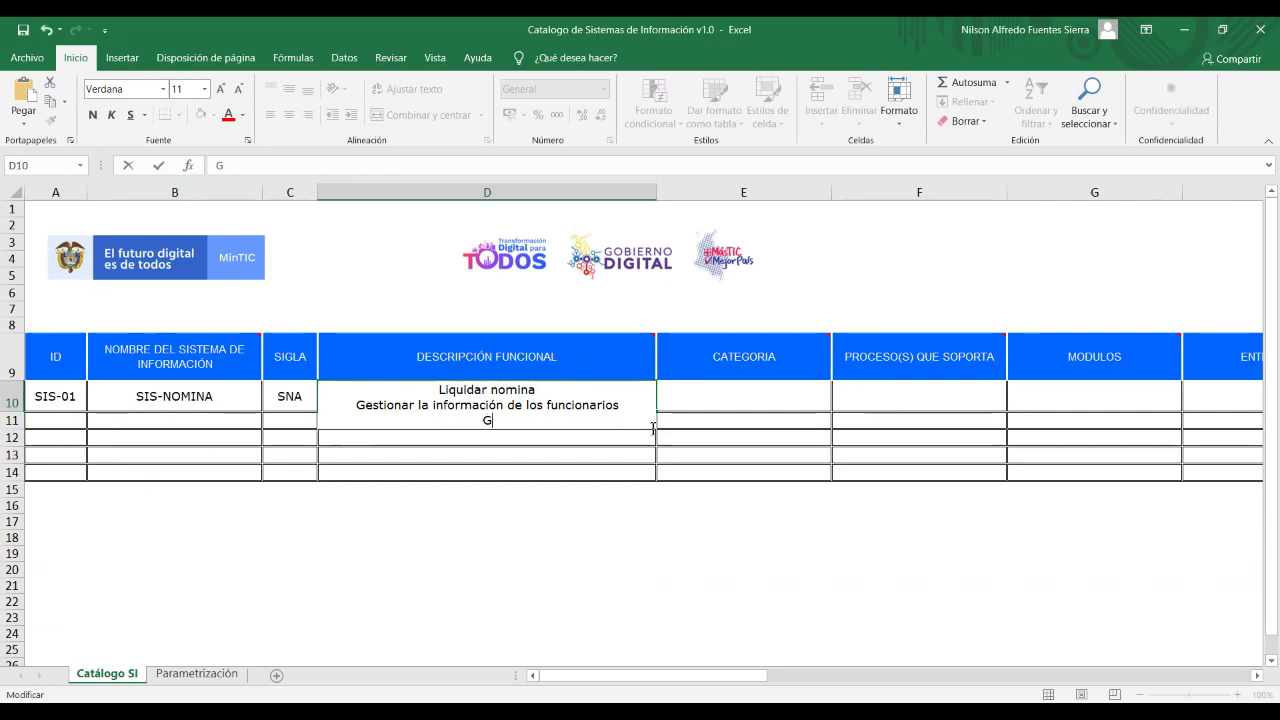
type("estip")
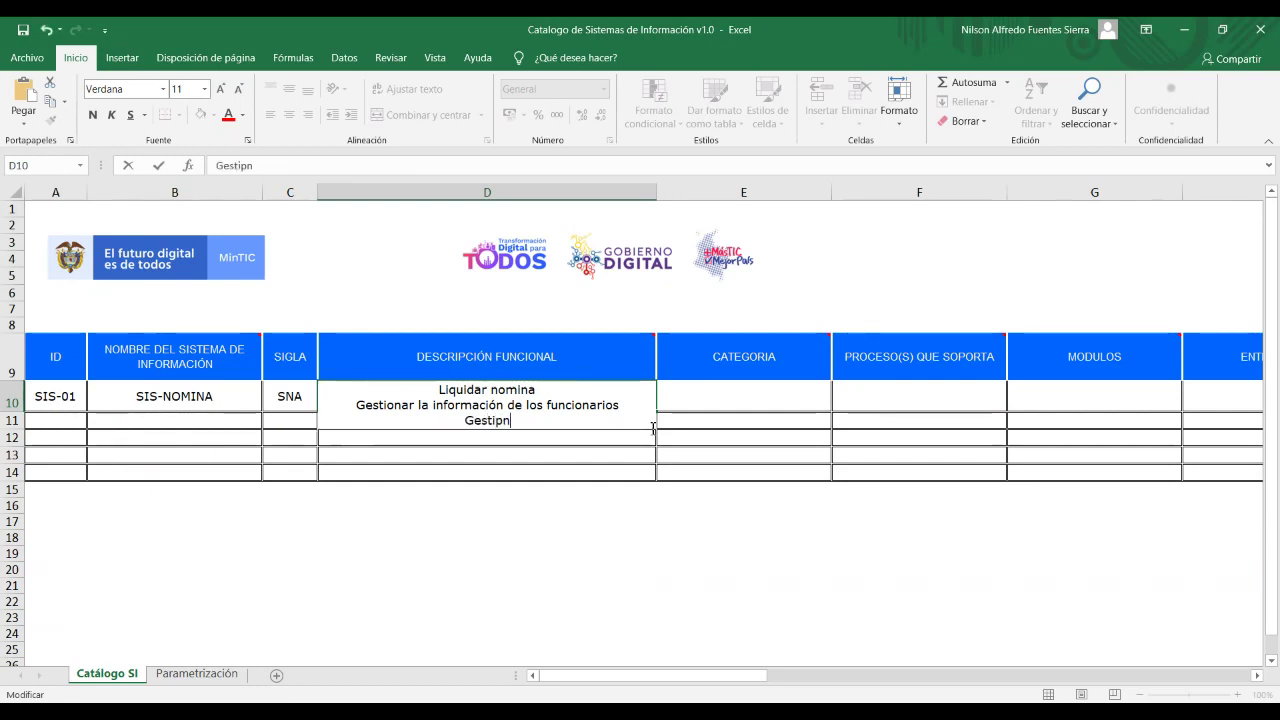
key("BackSpace")
type("onar")
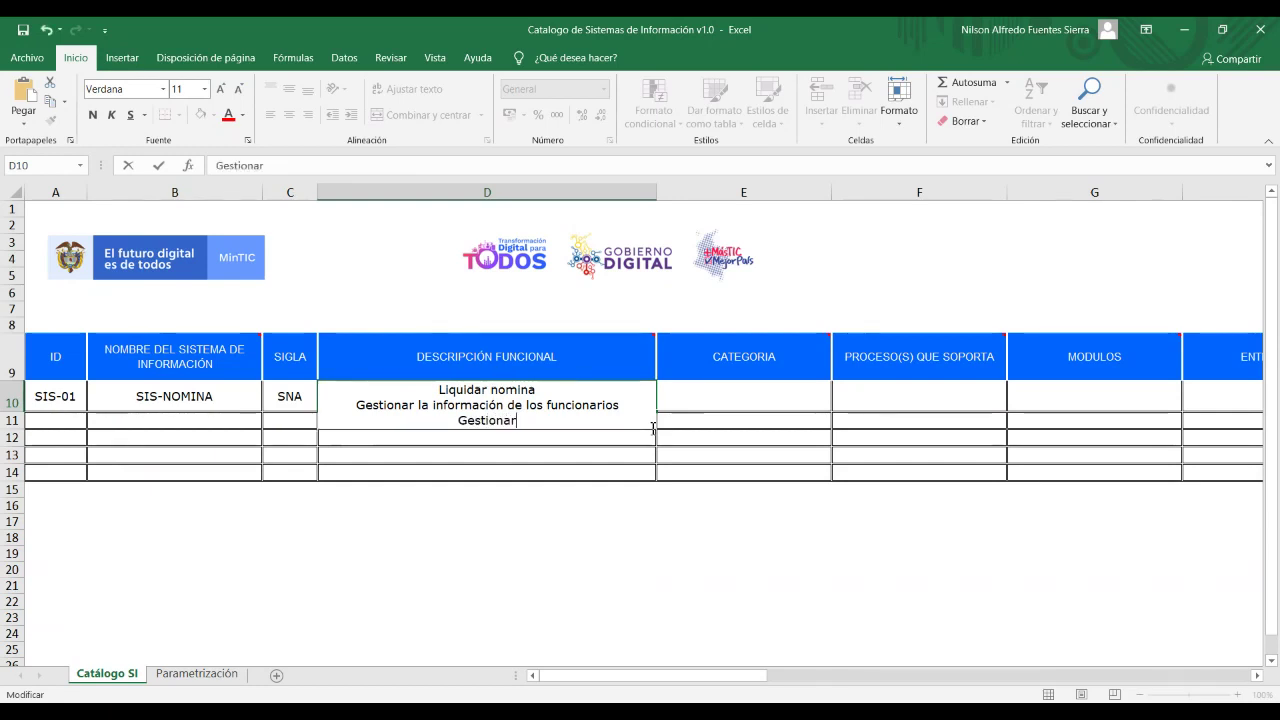
type(" solic")
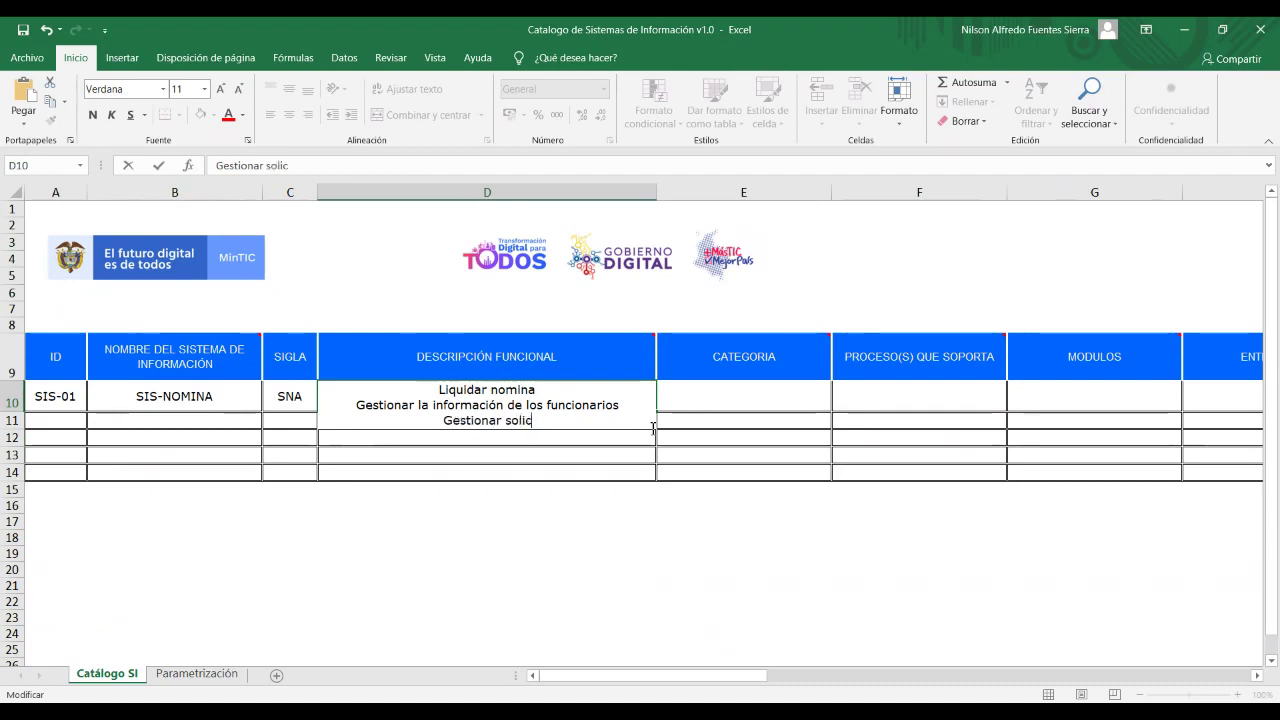
type("itudes de lice")
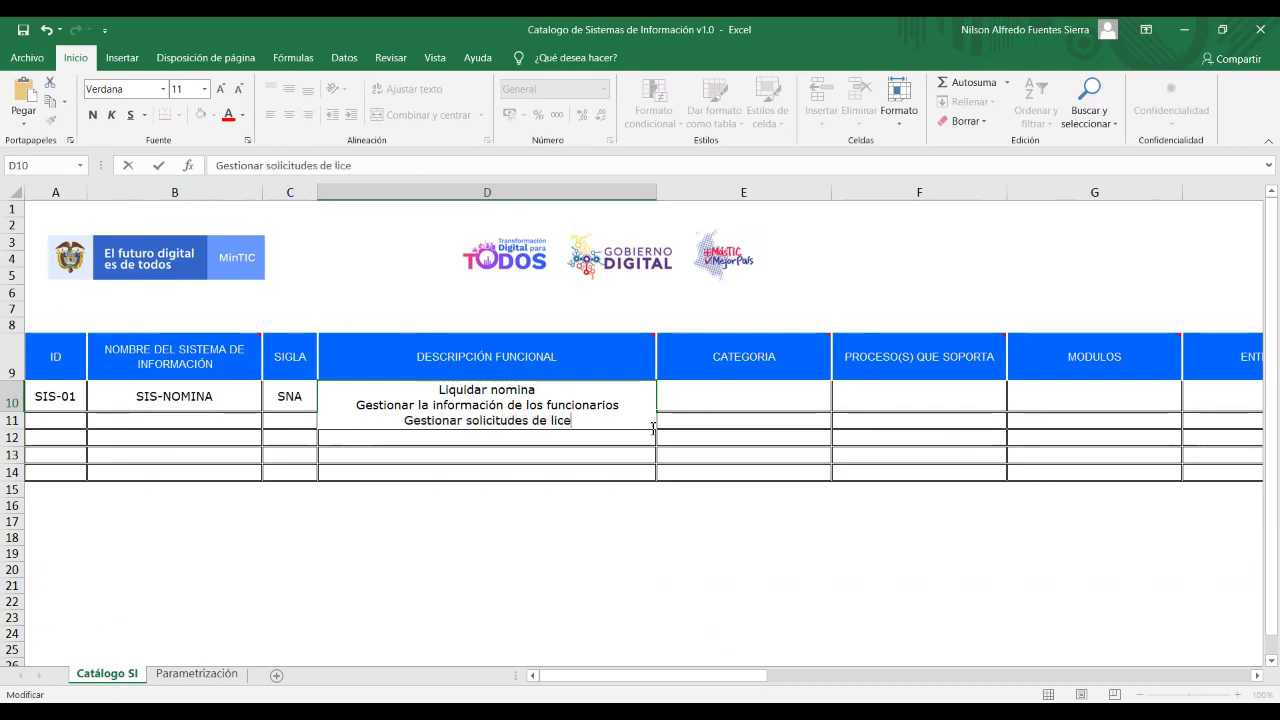
type("ncias")
key("alt+Return")
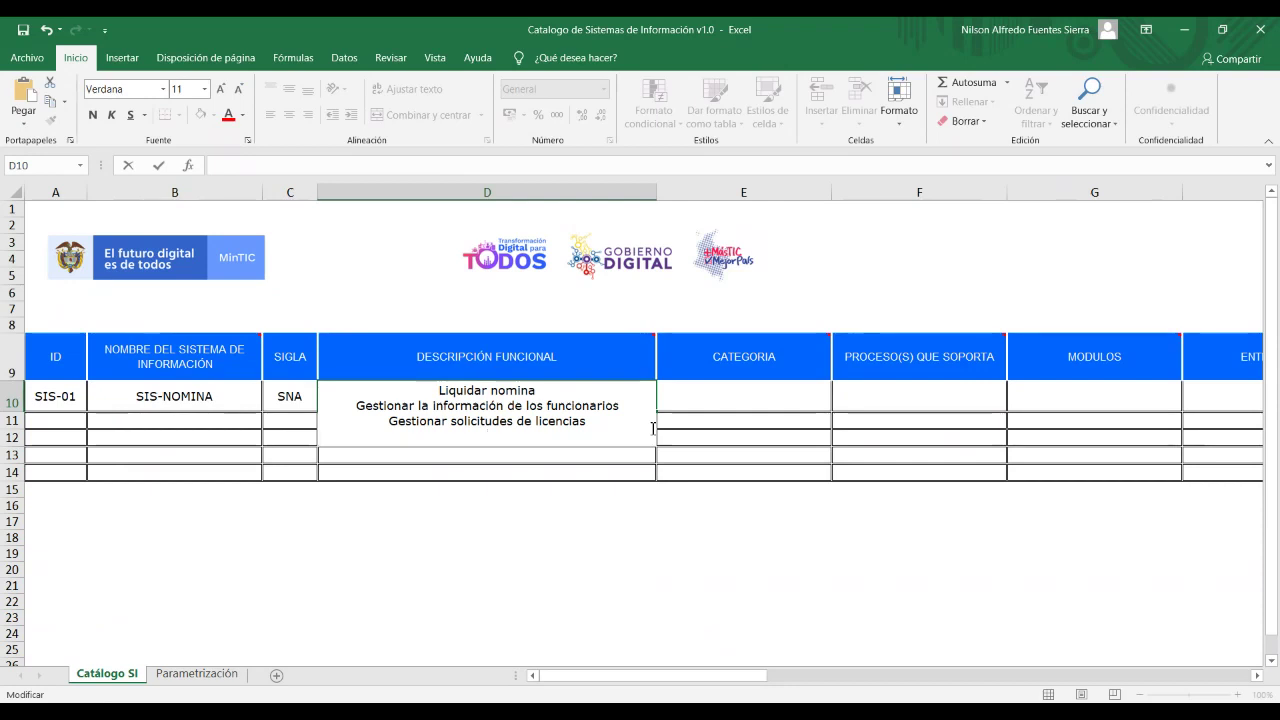
type("Gestionar so")
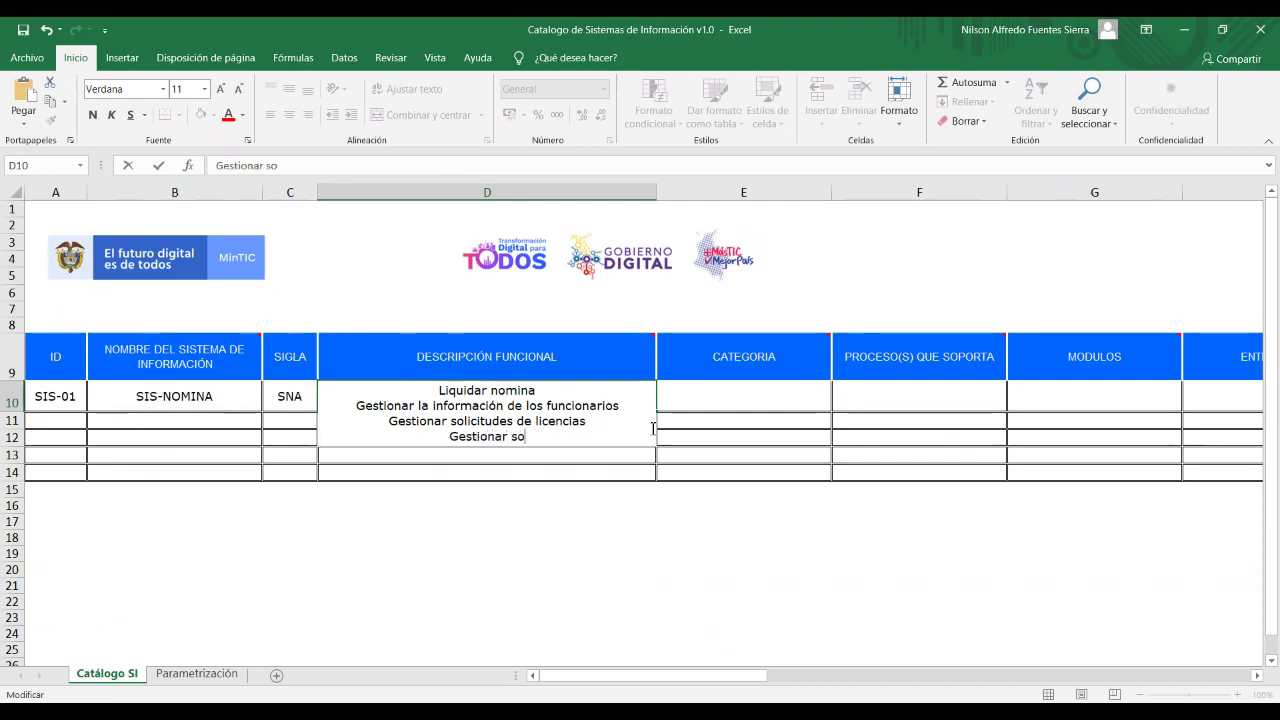
type("licitudes de ")
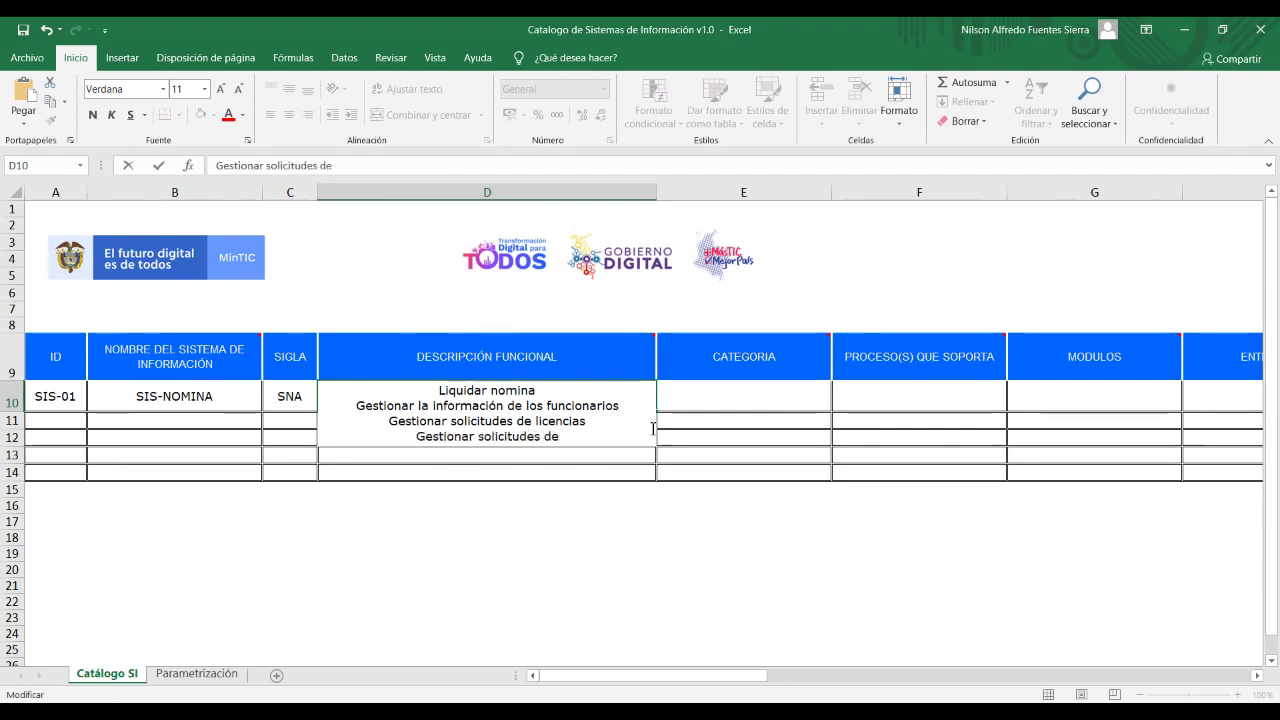
type("vacaciones")
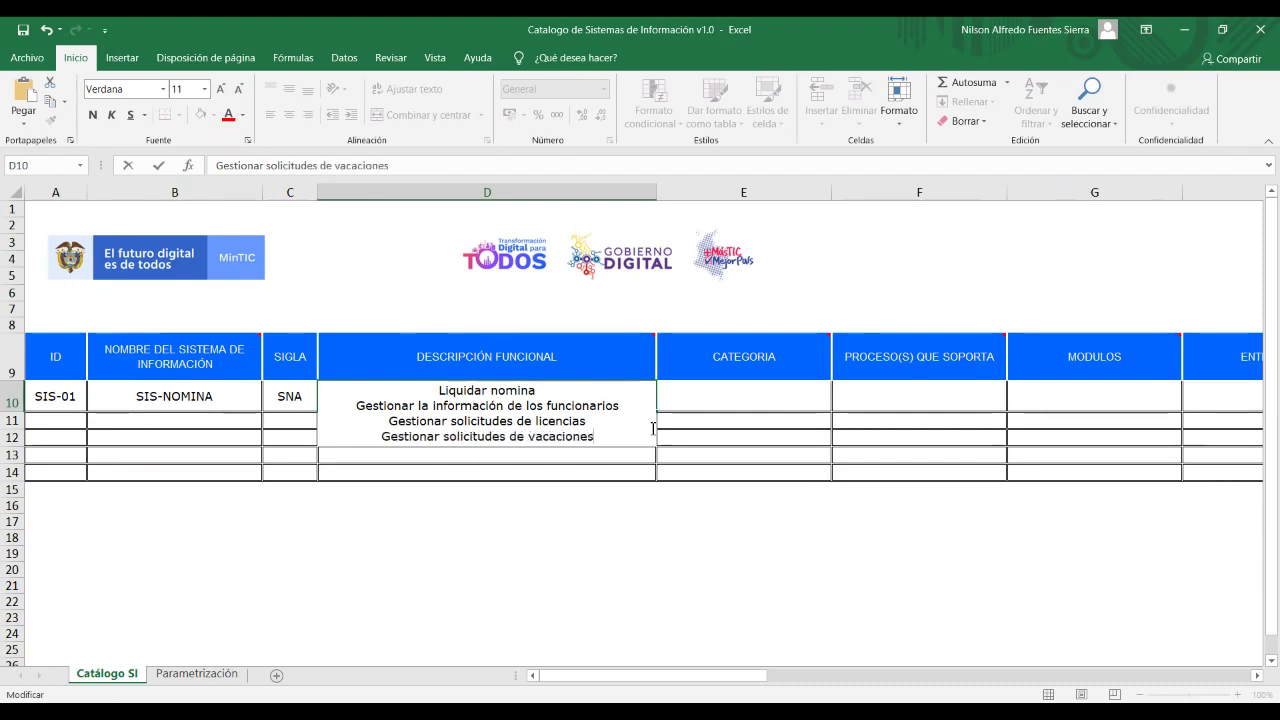
left_click(594, 592)
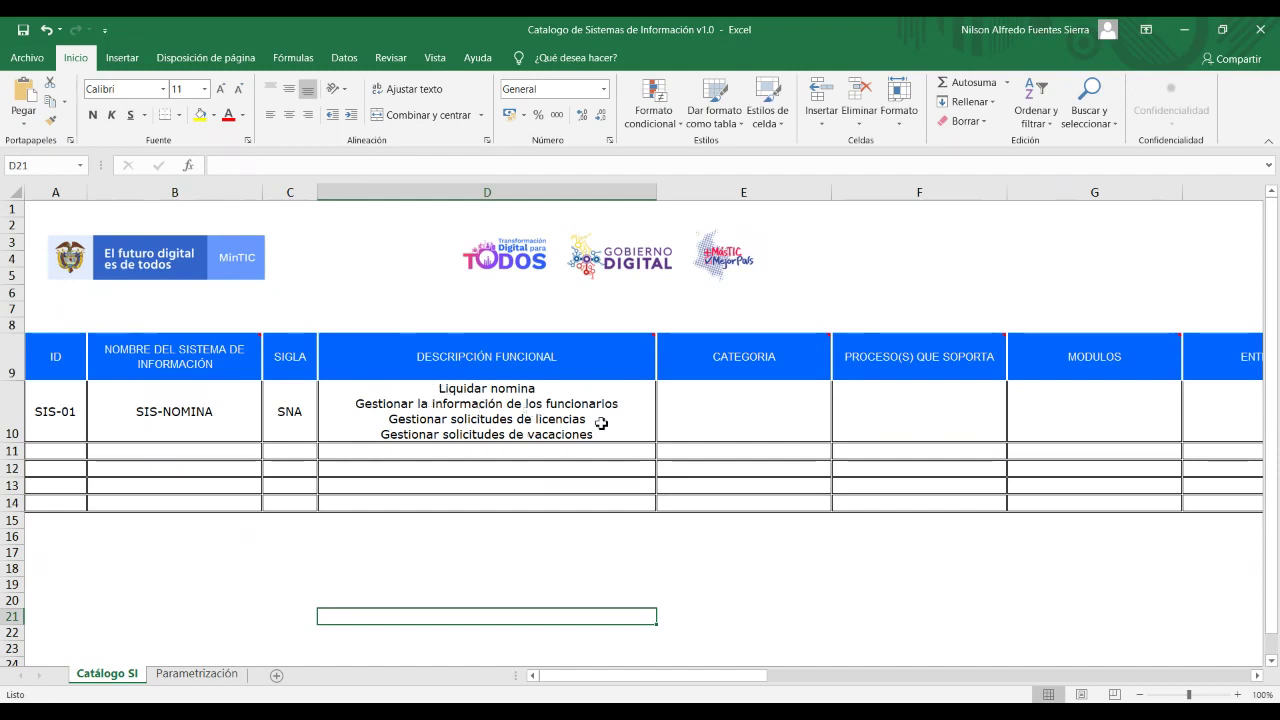
Review D10's words nomina, funcionarios, licencias and vacaciones, then finish editing.
double_click(515, 412)
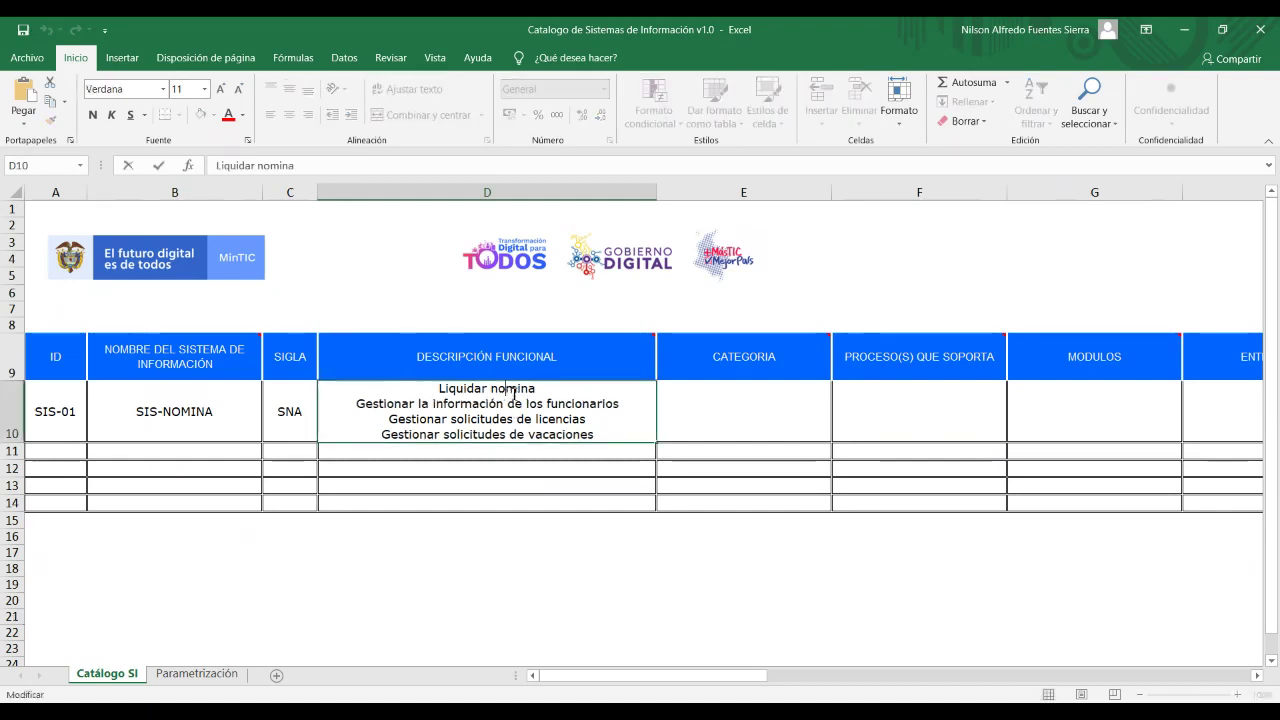
double_click(522, 405)
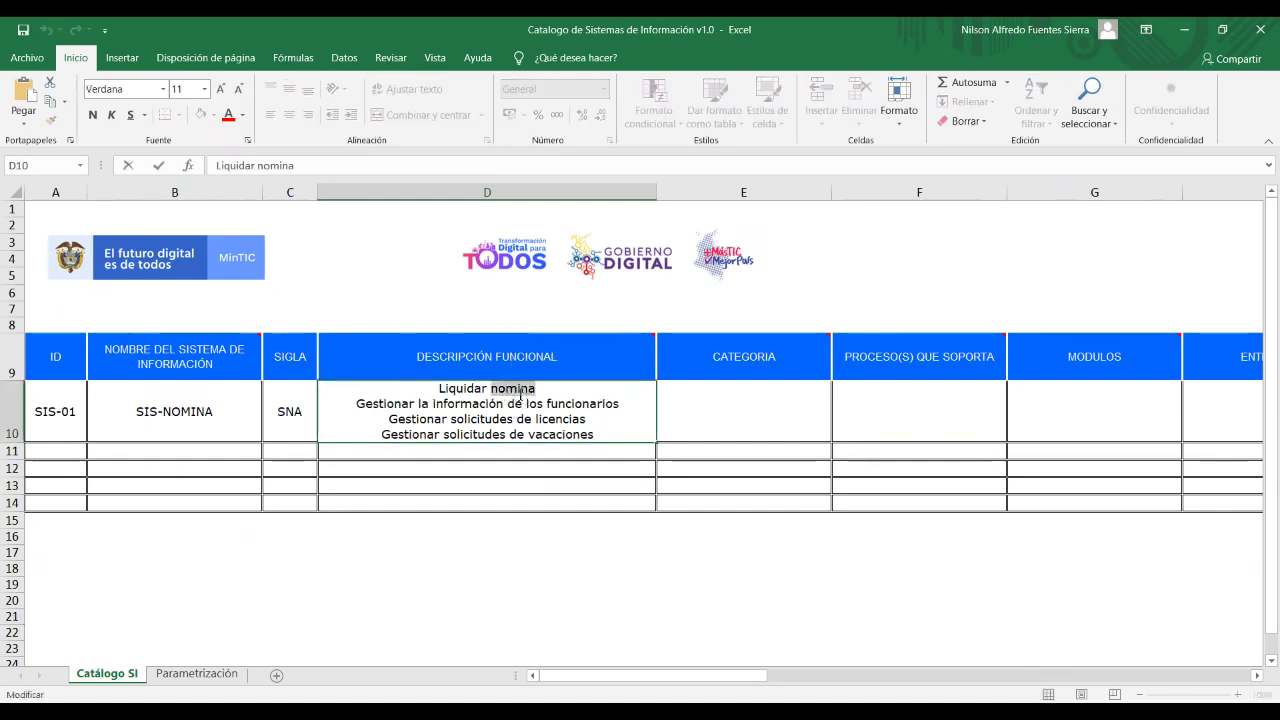
double_click(570, 404)
double_click(564, 419)
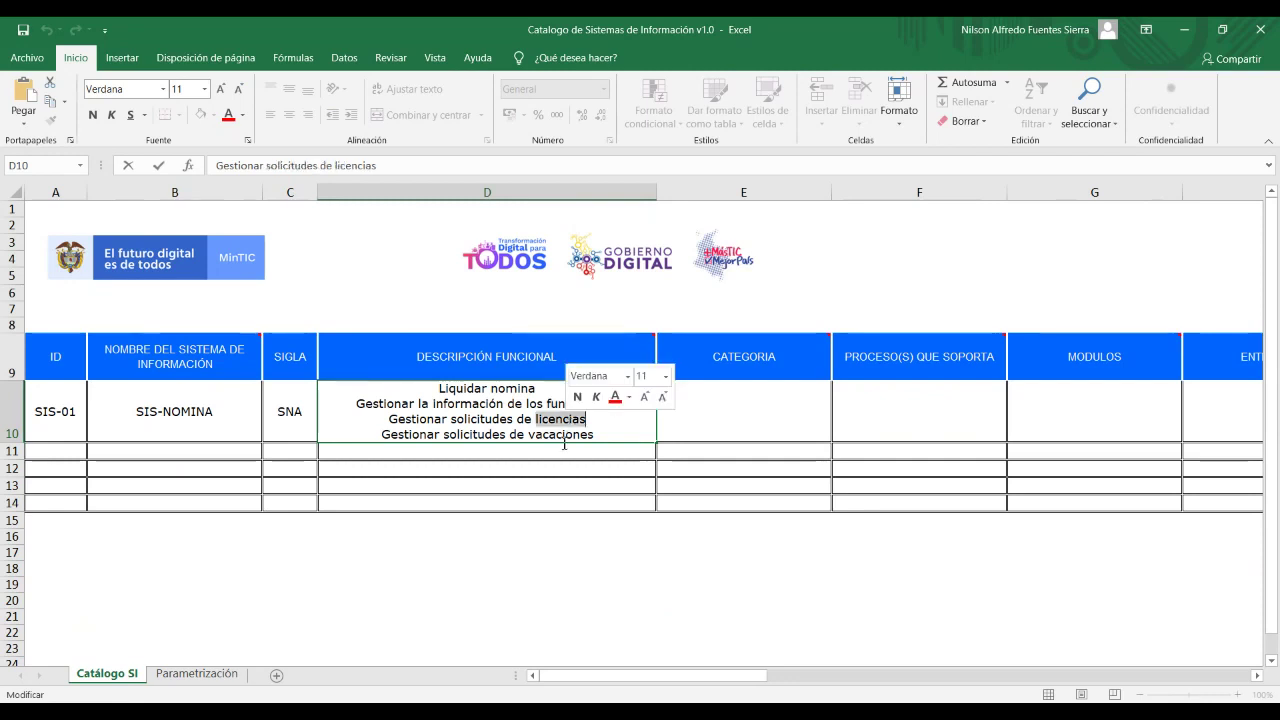
left_click(561, 435)
double_click(561, 435)
key("Return")
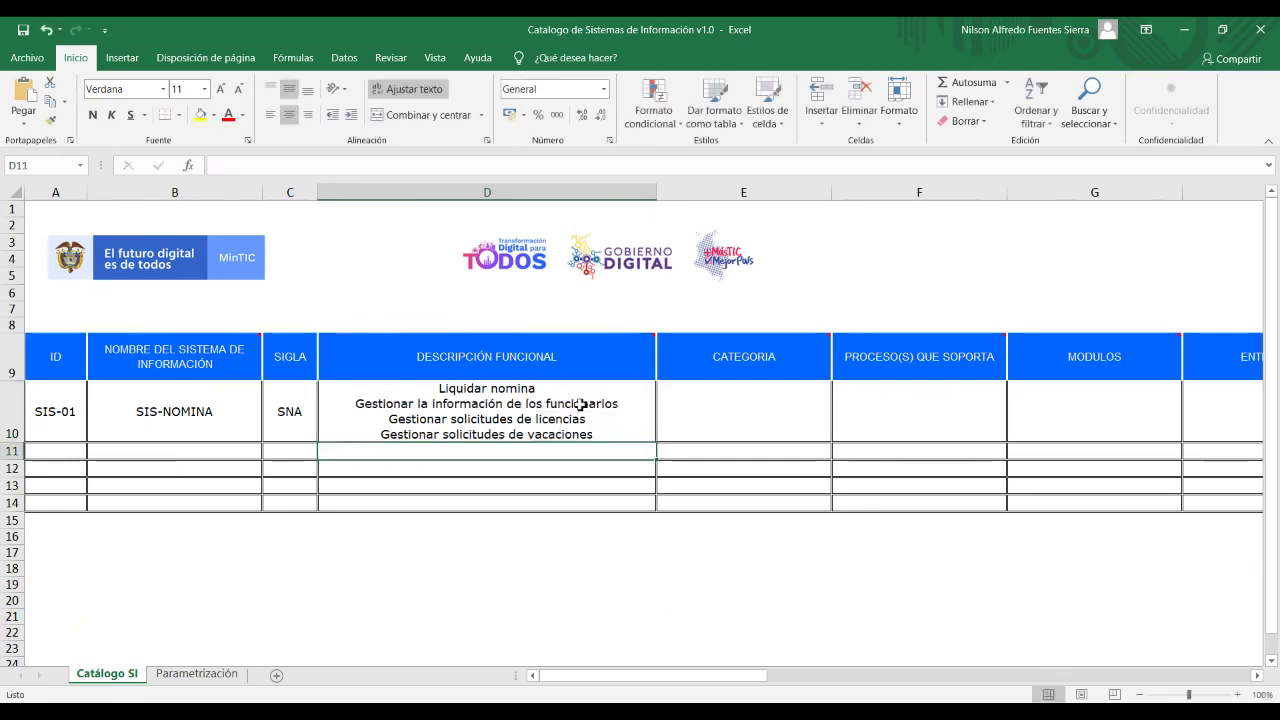
Pick Apoyo from the category dropdown list in E10.
left_click(686, 425)
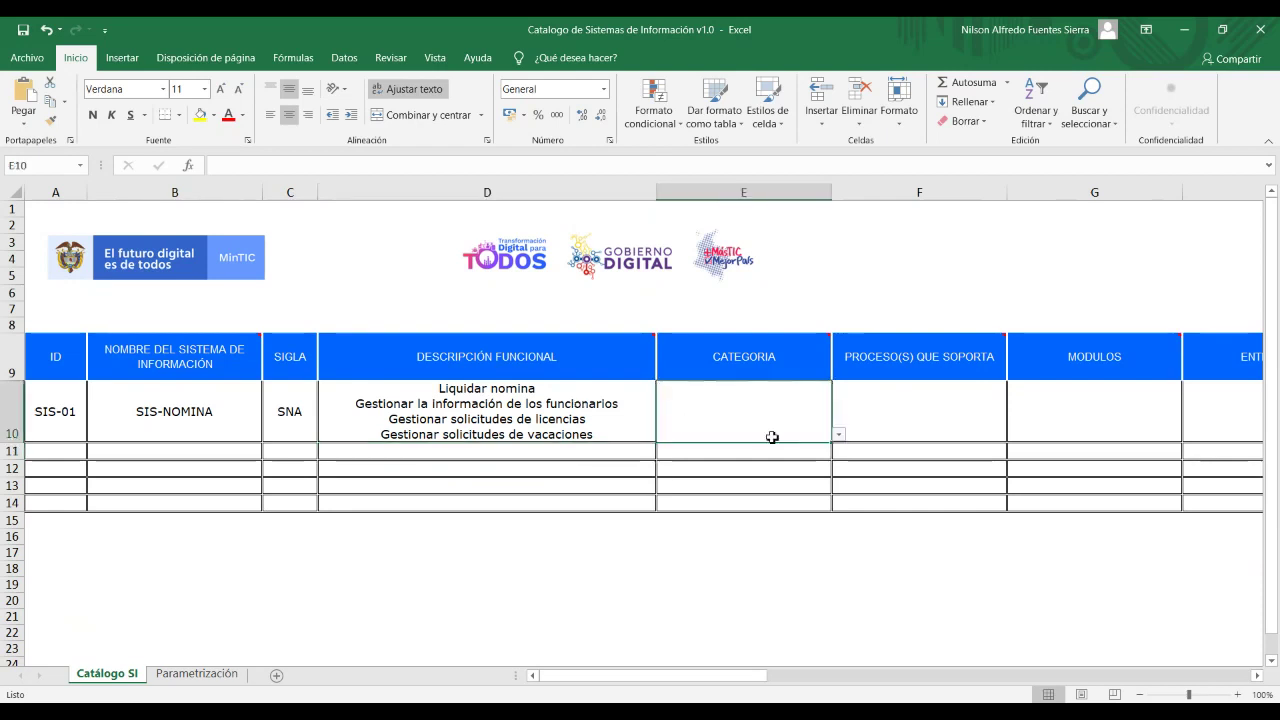
left_click(840, 437)
left_click(840, 437)
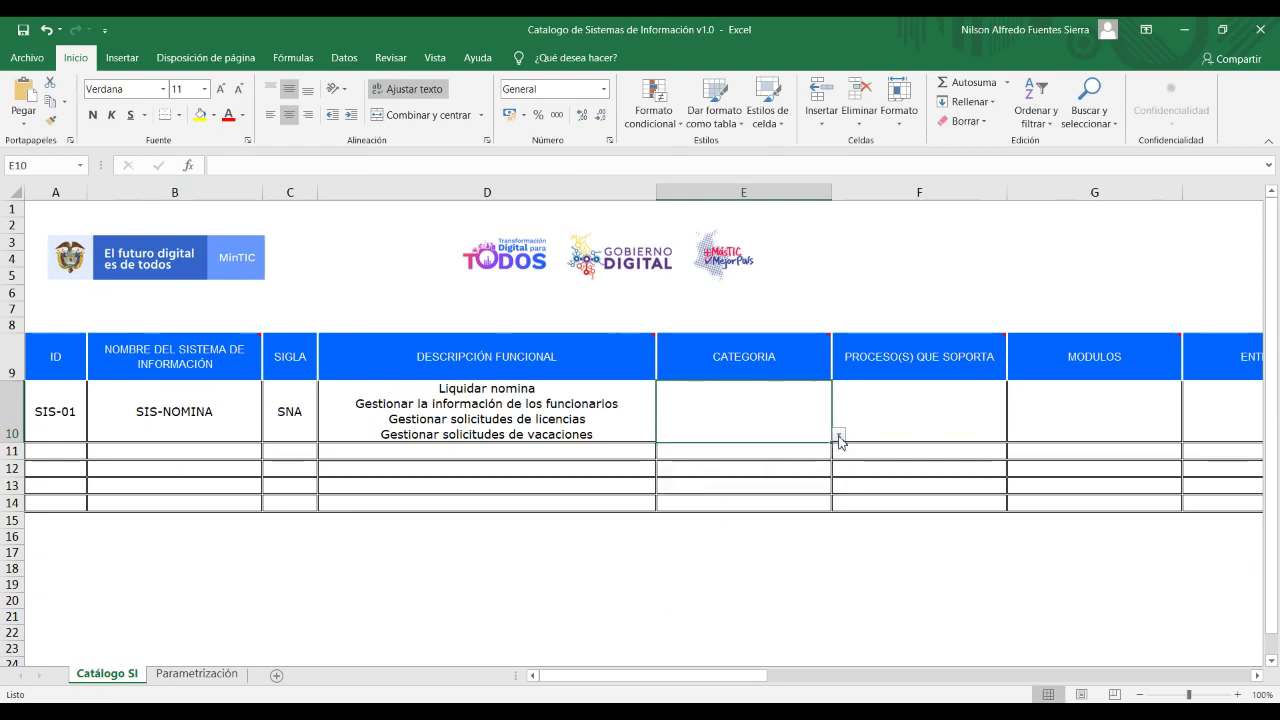
left_click(840, 437)
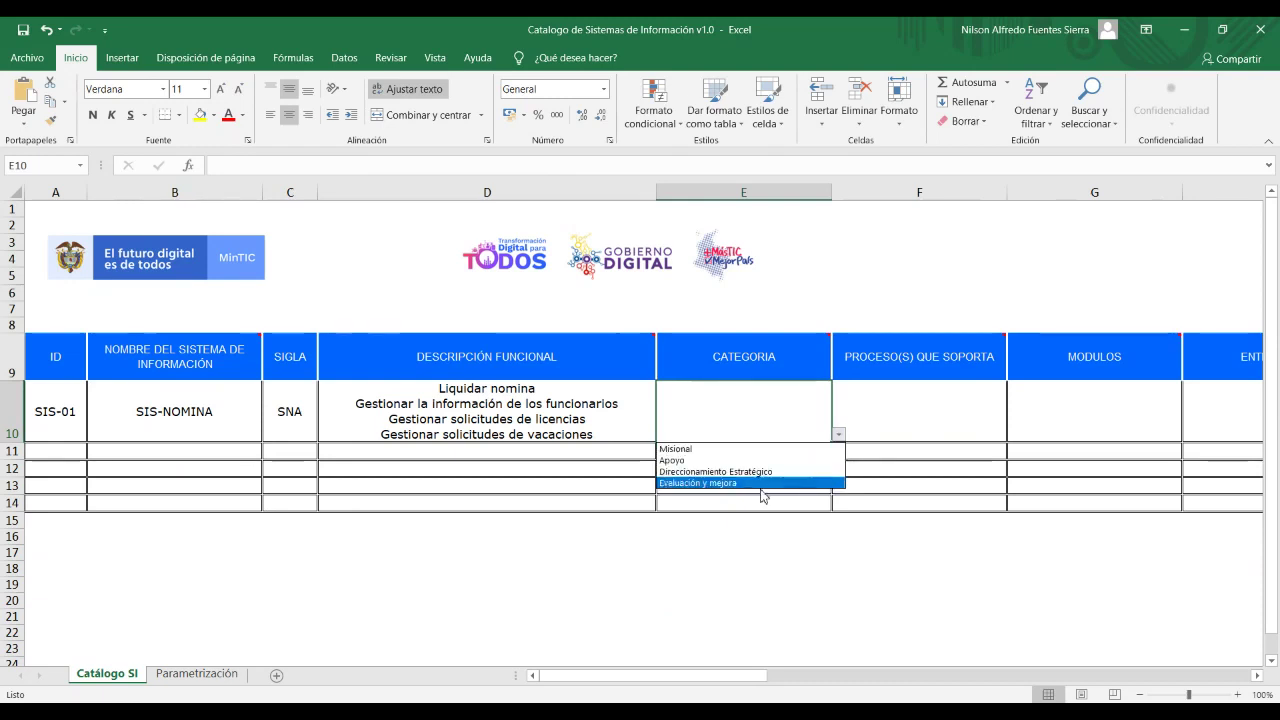
left_click(764, 413)
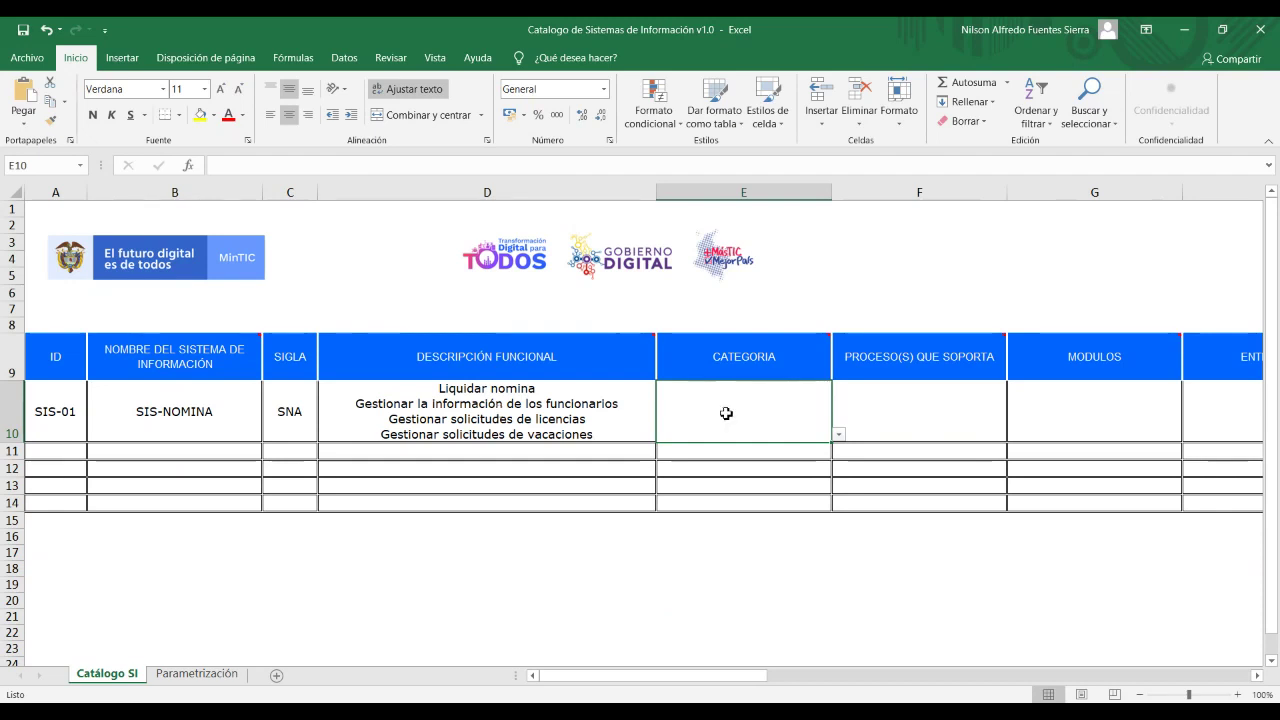
left_click(839, 435)
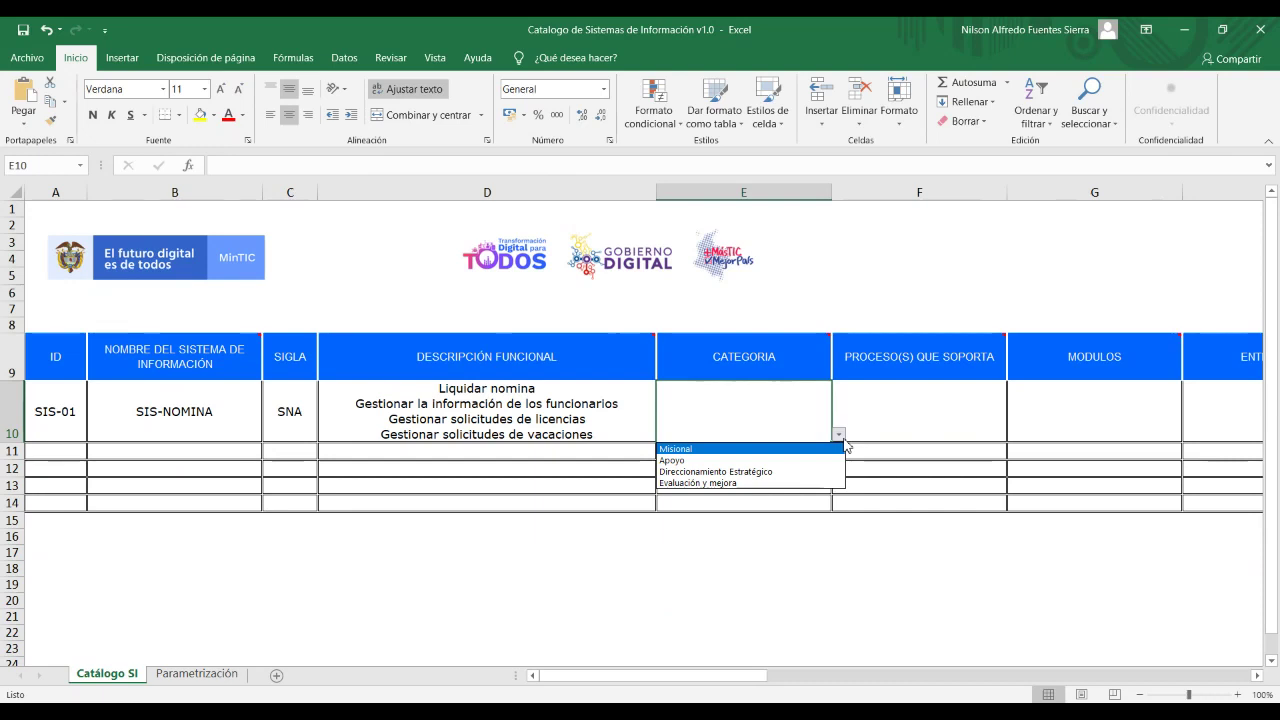
left_click(803, 410)
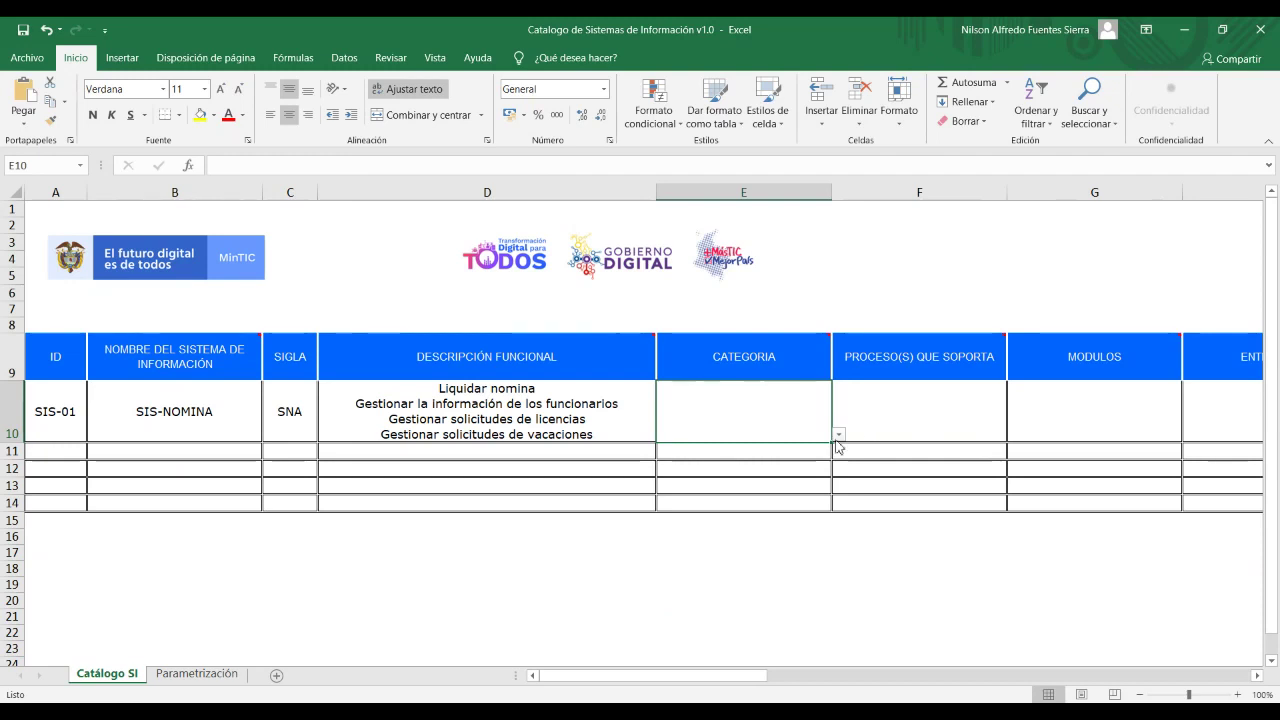
left_click(838, 434)
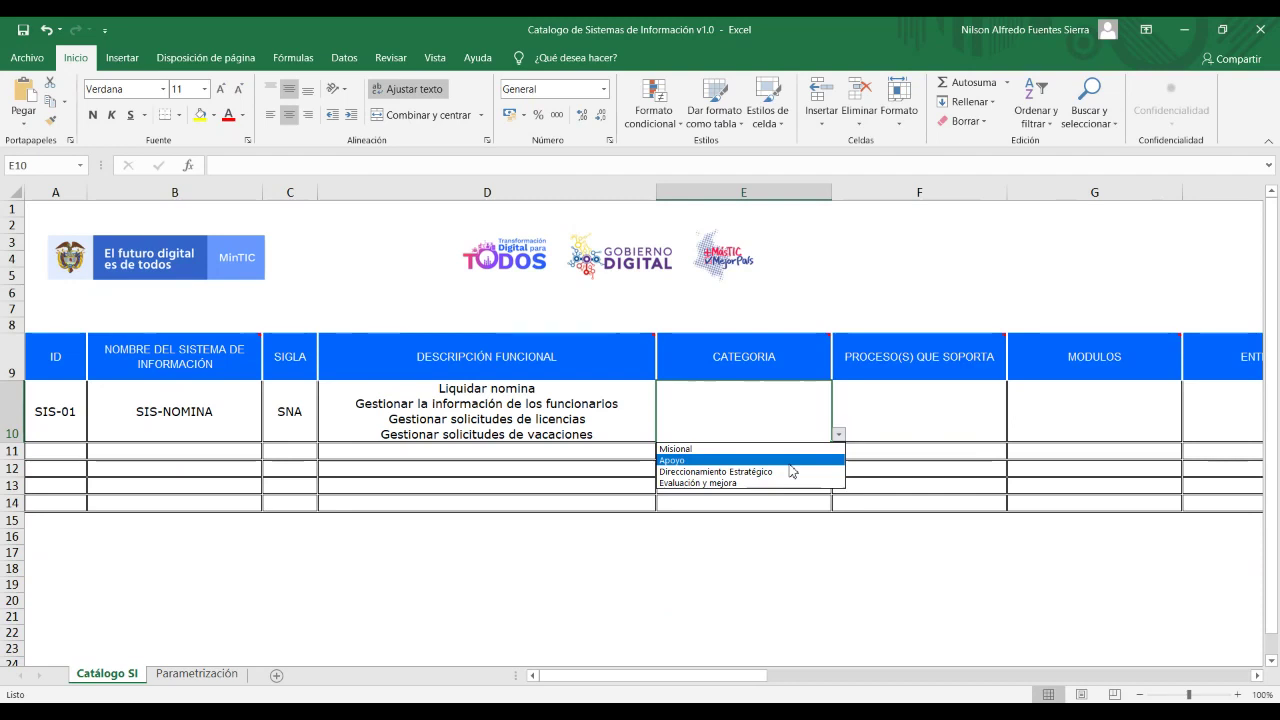
left_click(790, 461)
left_click(788, 485)
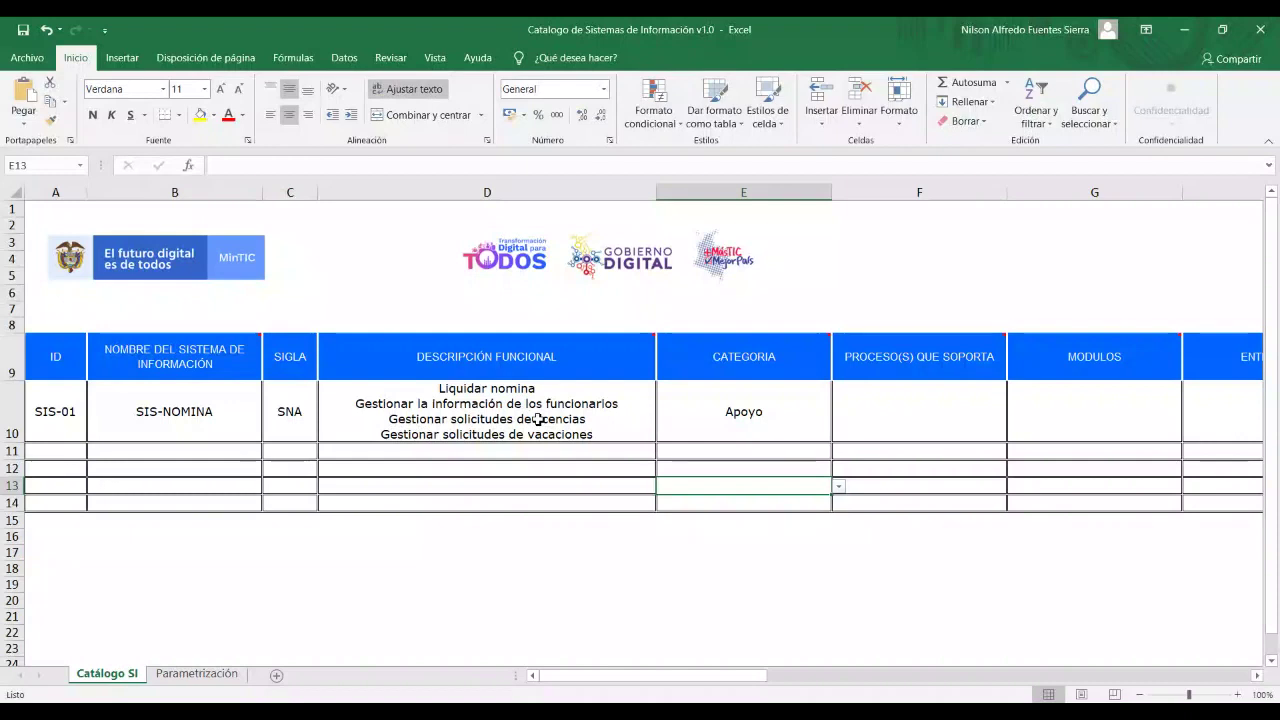
Start the PROCESO(S) QUE SOPORTA entry in F10 with 'Gestión de'.
left_click(903, 420)
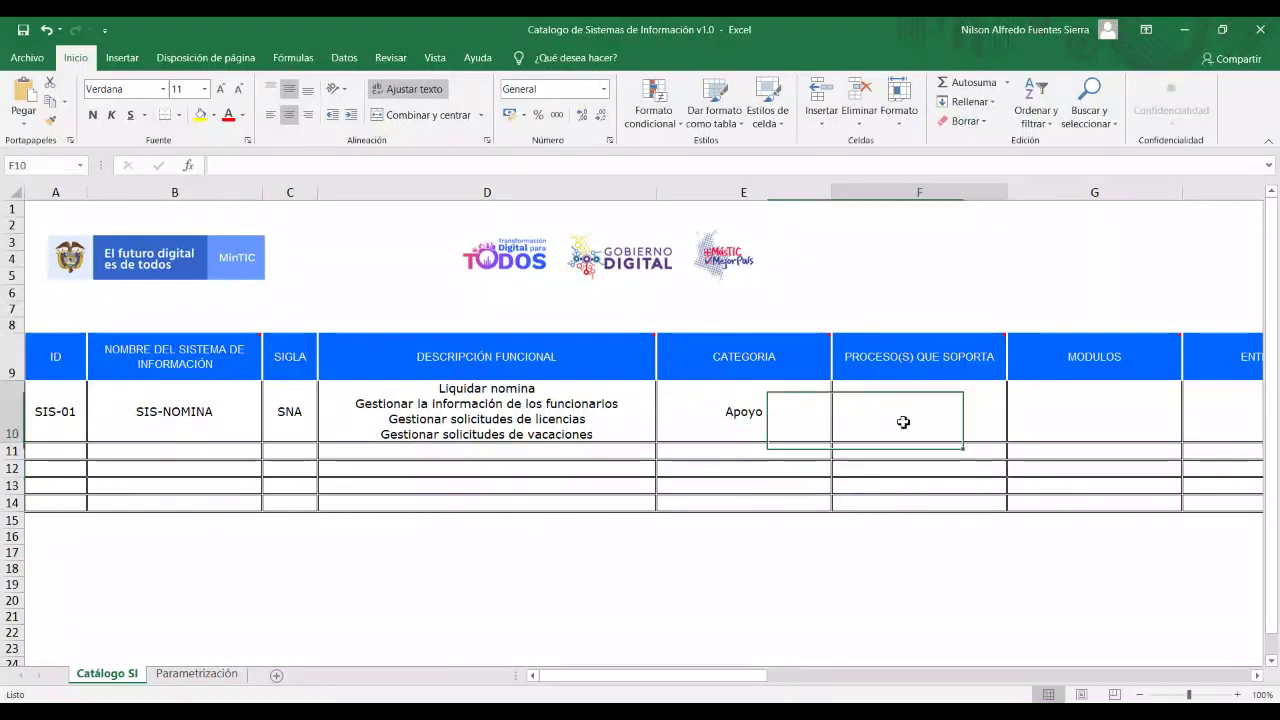
double_click(903, 420)
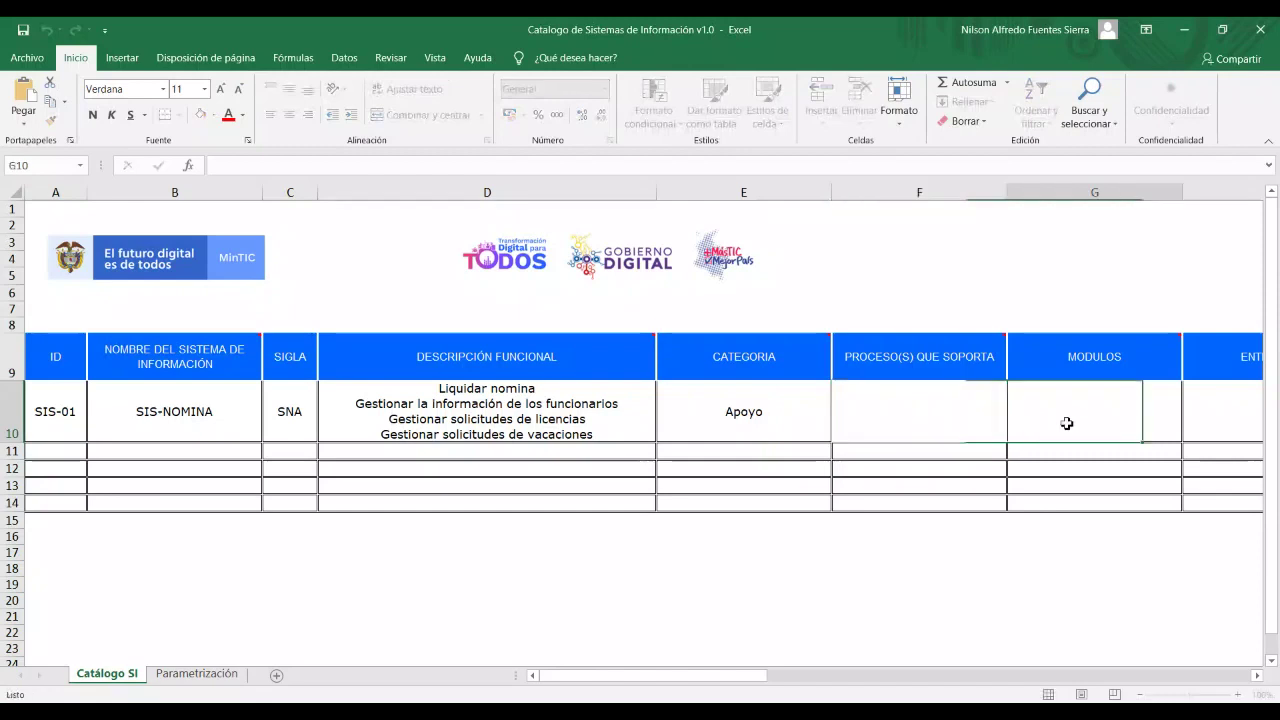
key("Escape")
double_click(948, 424)
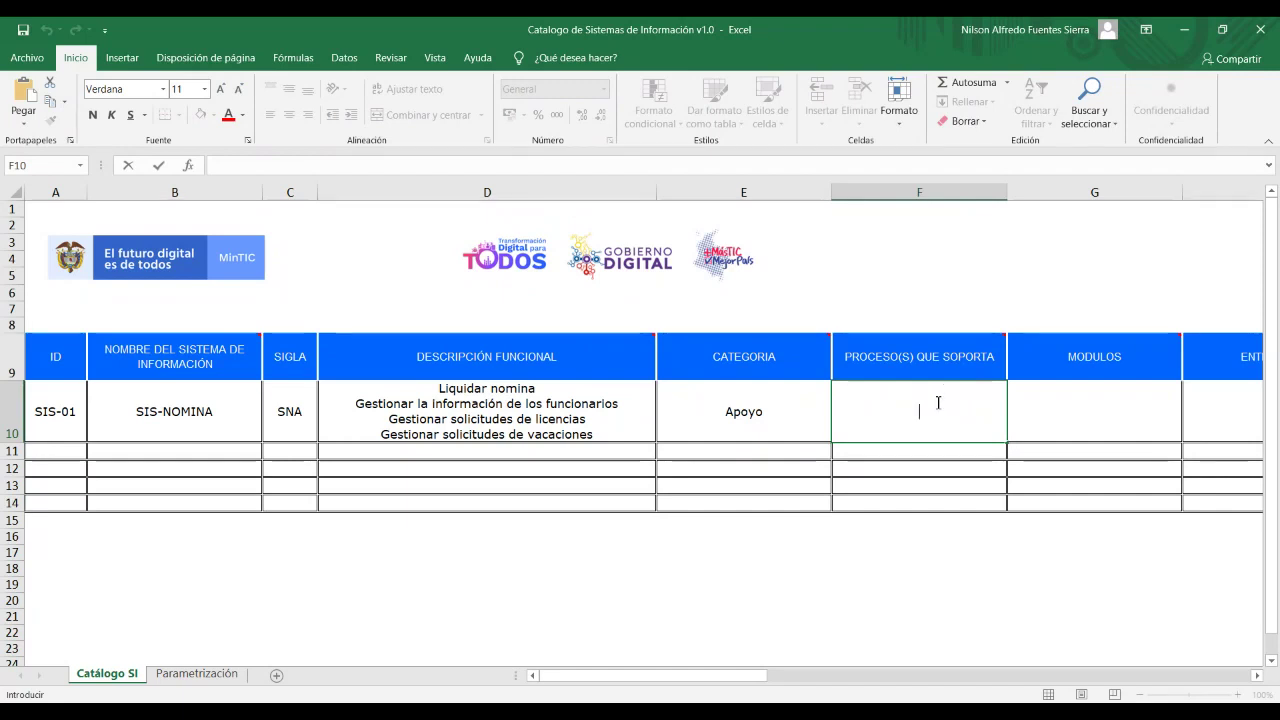
type("gestió")
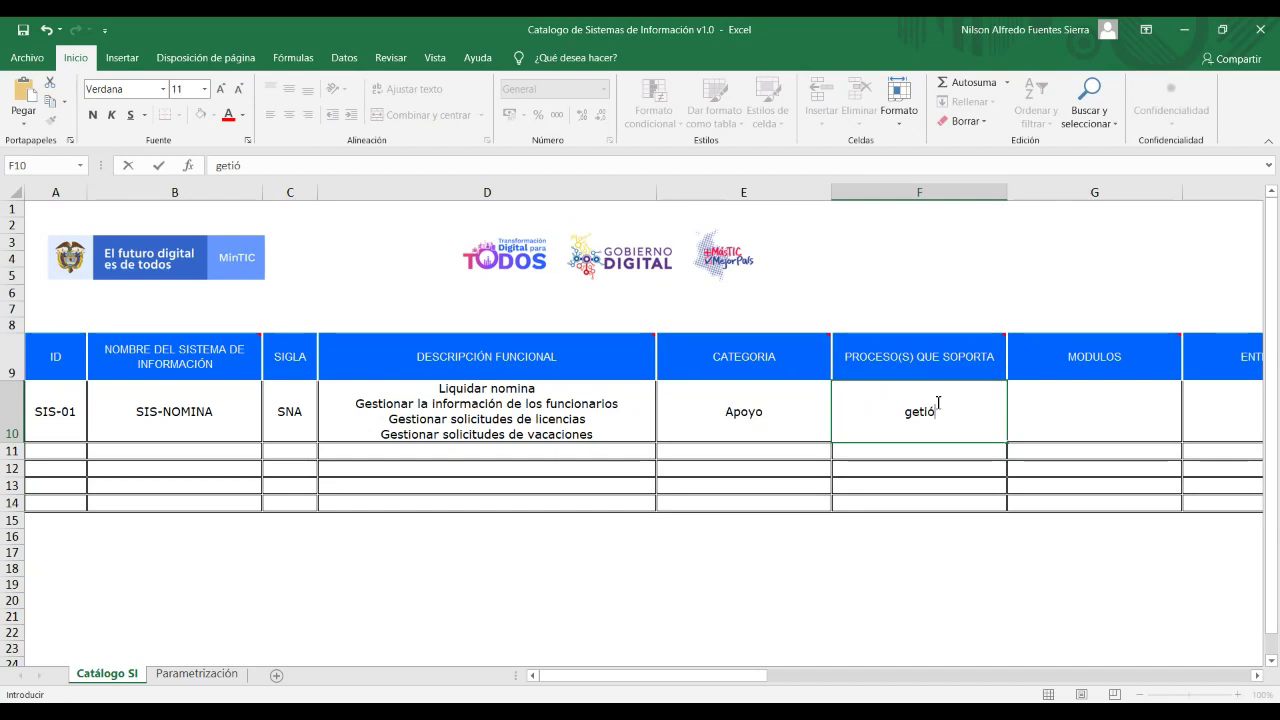
key("BackSpace")
key("BackSpace")
key("BackSpace")
key("BackSpace")
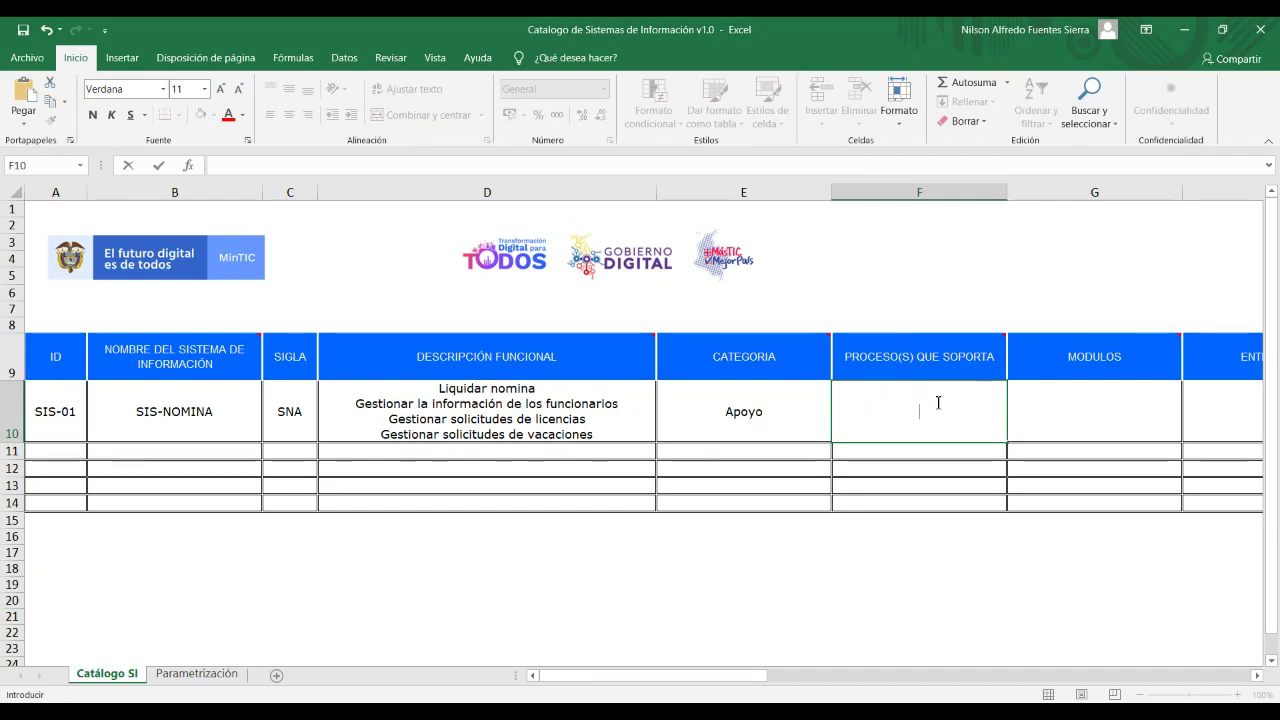
type("ESTI")
key("BackSpace")
key("BackSpace")
key("BackSpace")
key("BackSpace")
key("BackSpace")
type("Gest")
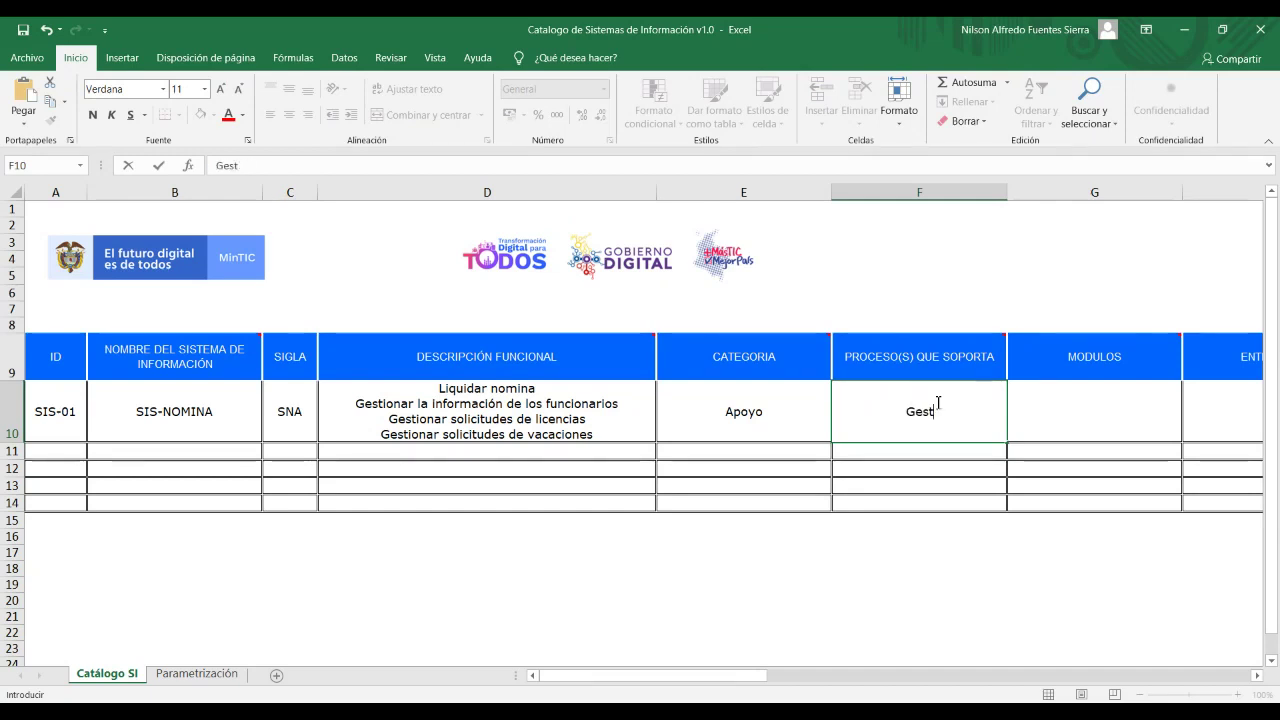
type("ión")
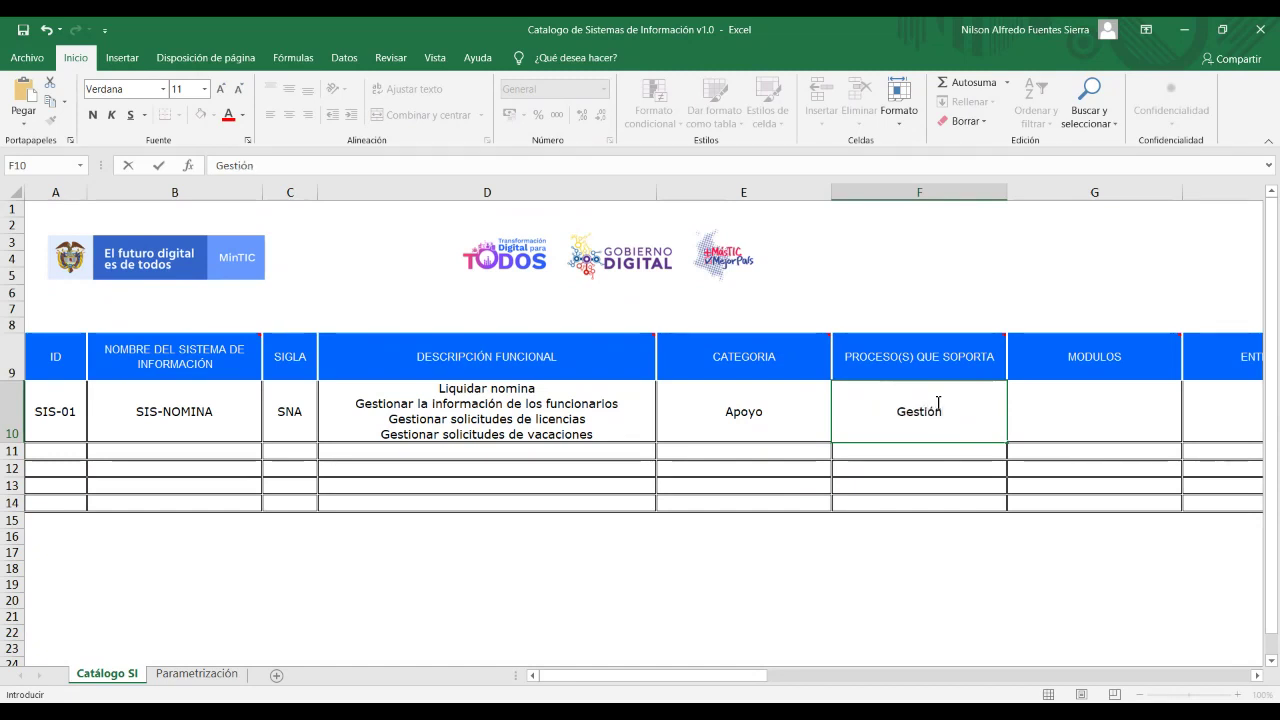
type(" de tale")
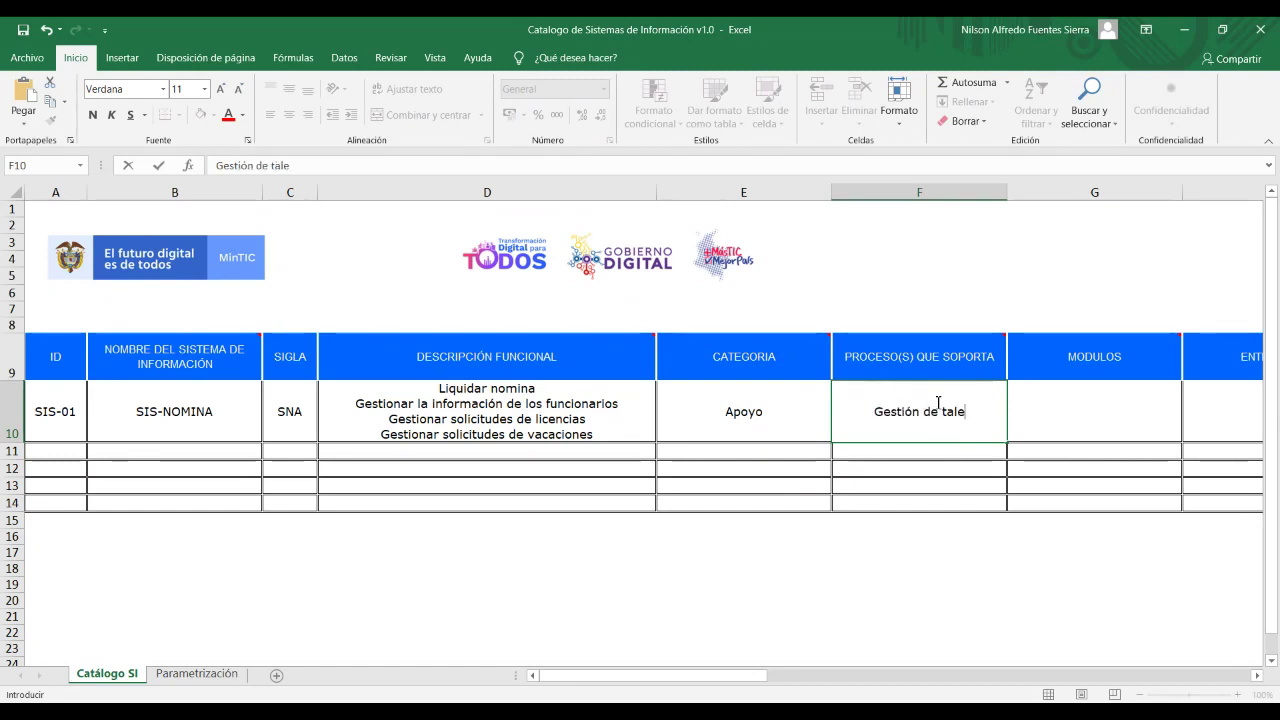
key("BackSpace")
key("BackSpace")
key("BackSpace")
key("BackSpace")
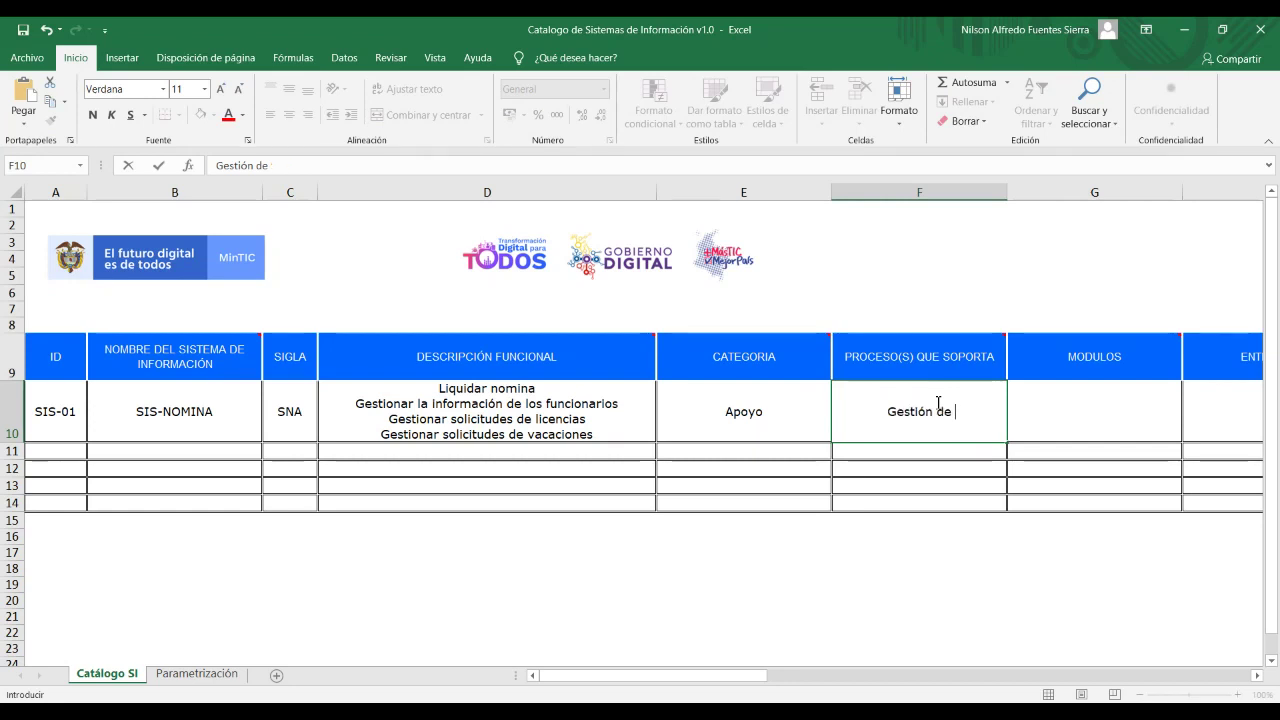
Complete F10 as 'Gestión de nómina' and double-check the neighbouring category cell.
type("n+om")
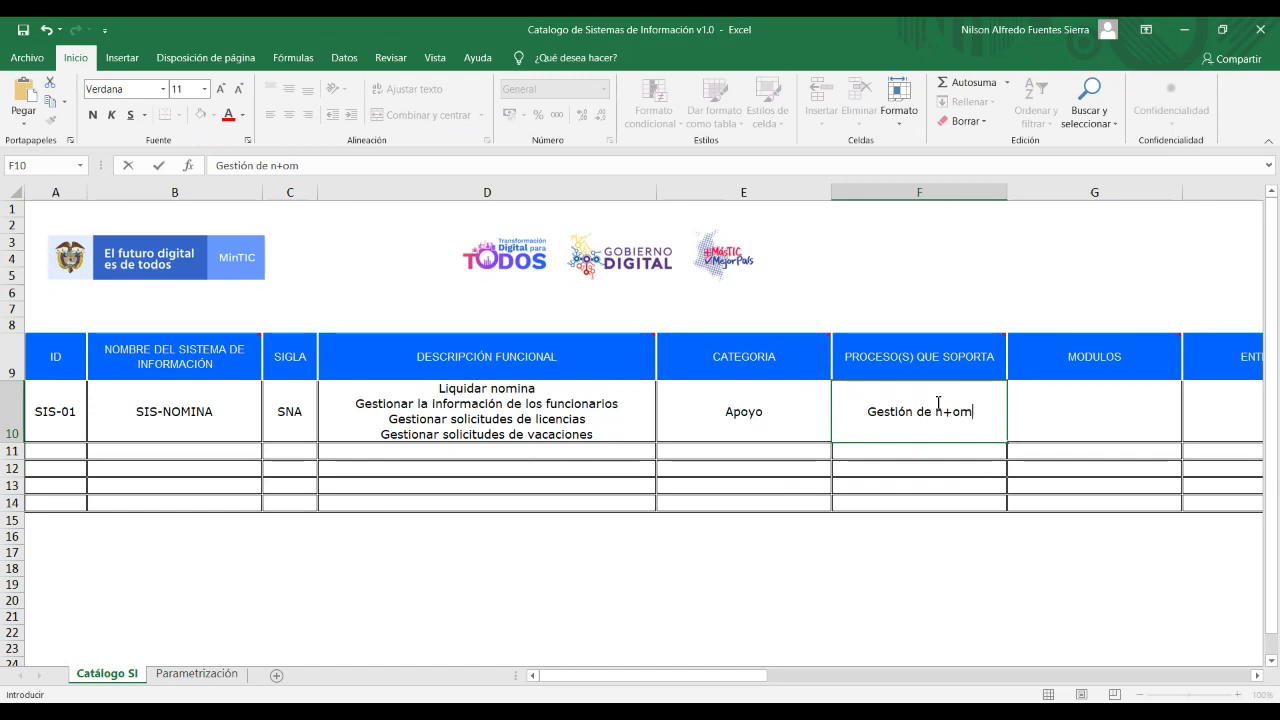
key("BackSpace")
key("BackSpace")
key("BackSpace")
type("ó")
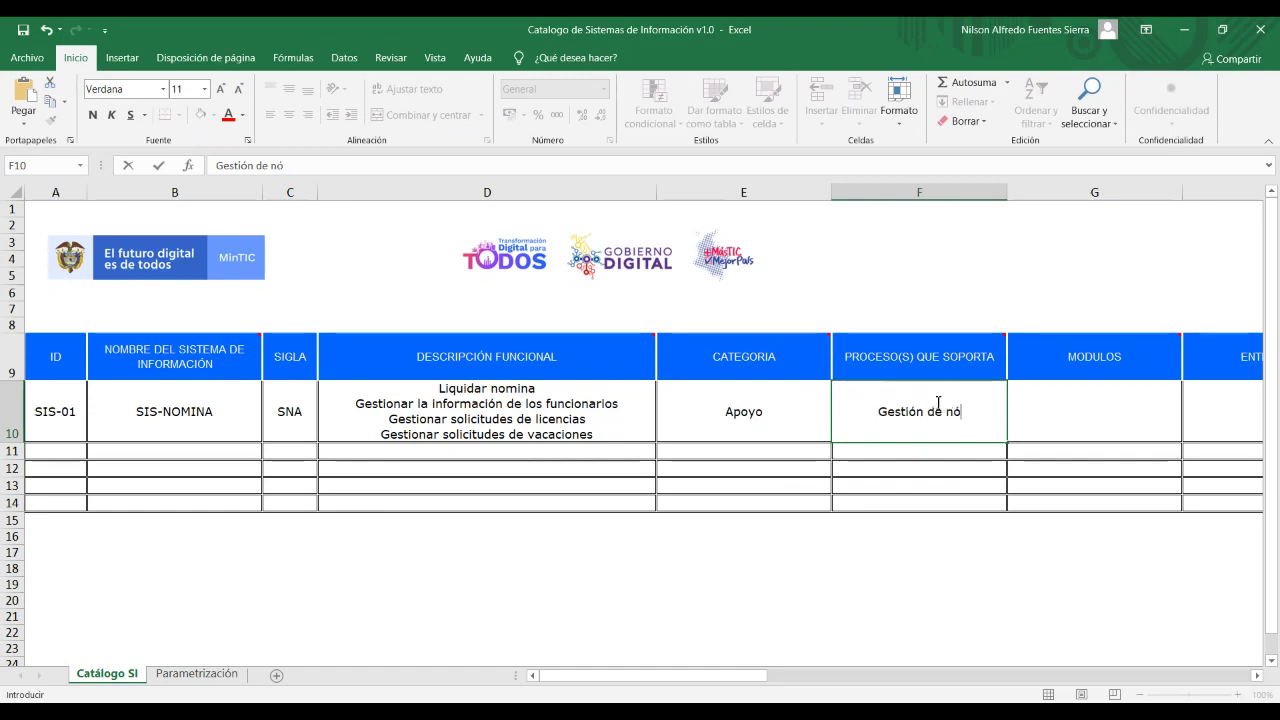
type("mina")
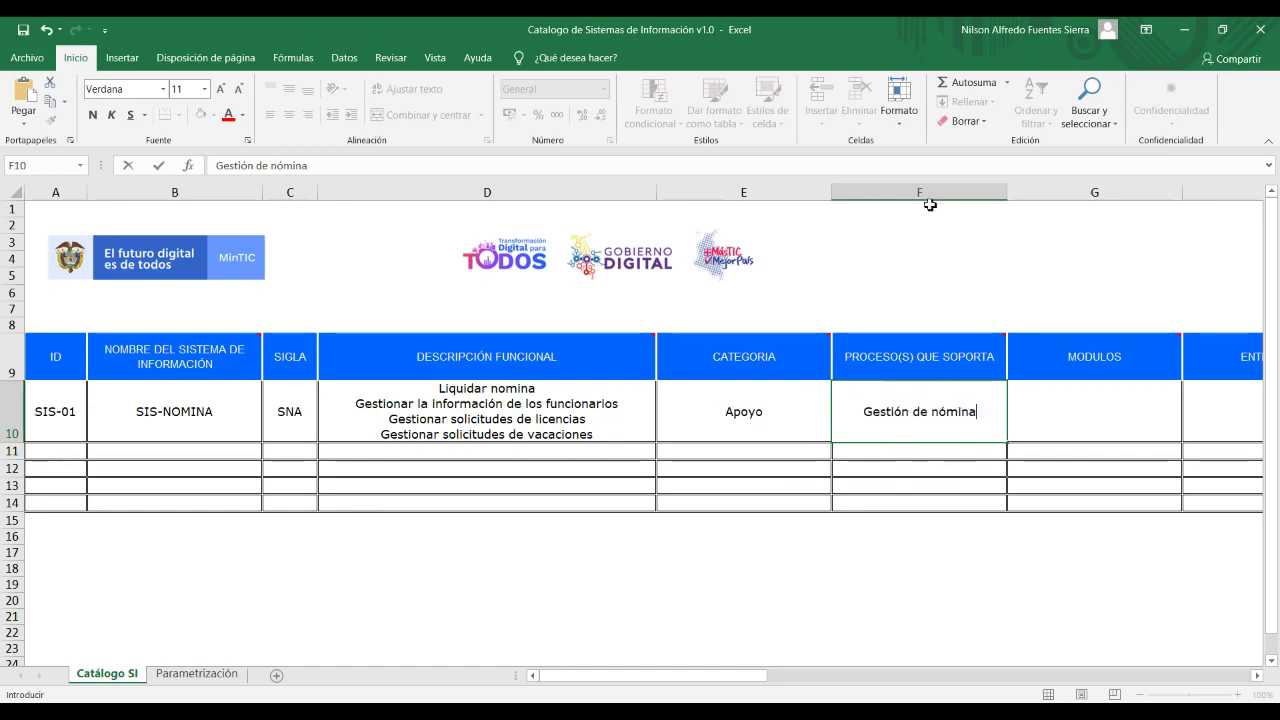
left_click(1059, 415)
left_click(930, 421)
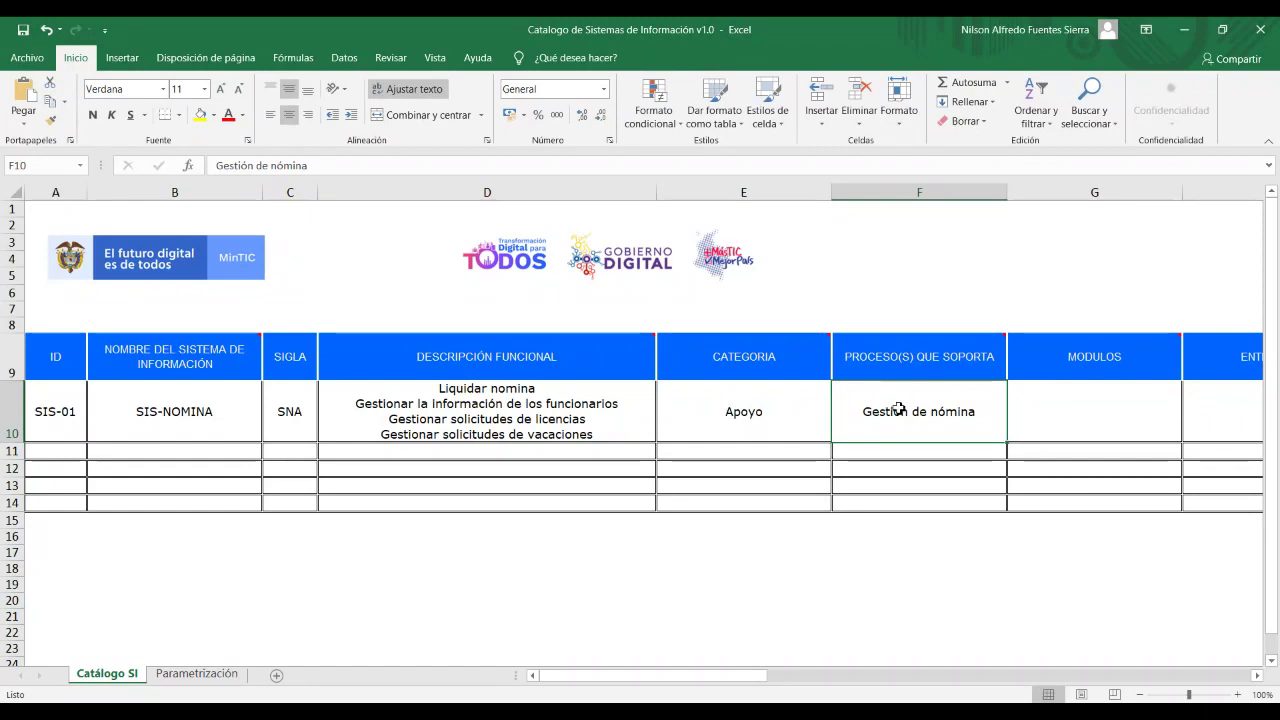
left_click(749, 424)
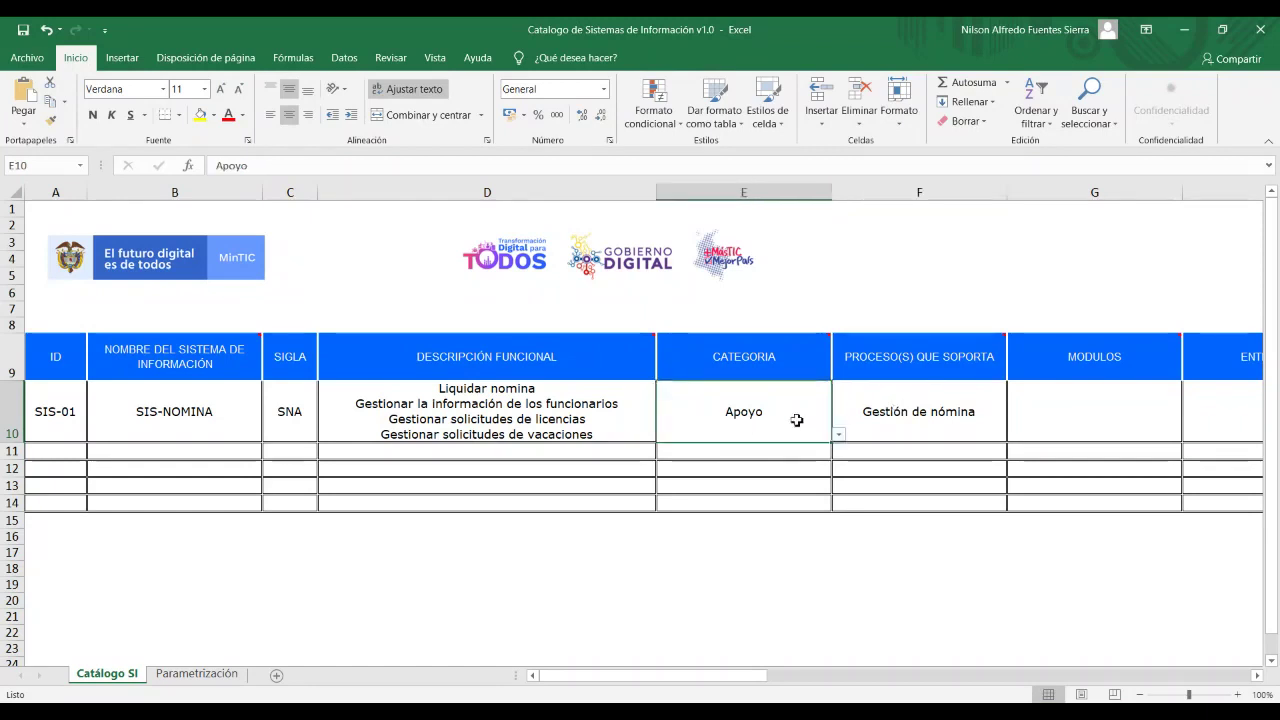
left_click(938, 417)
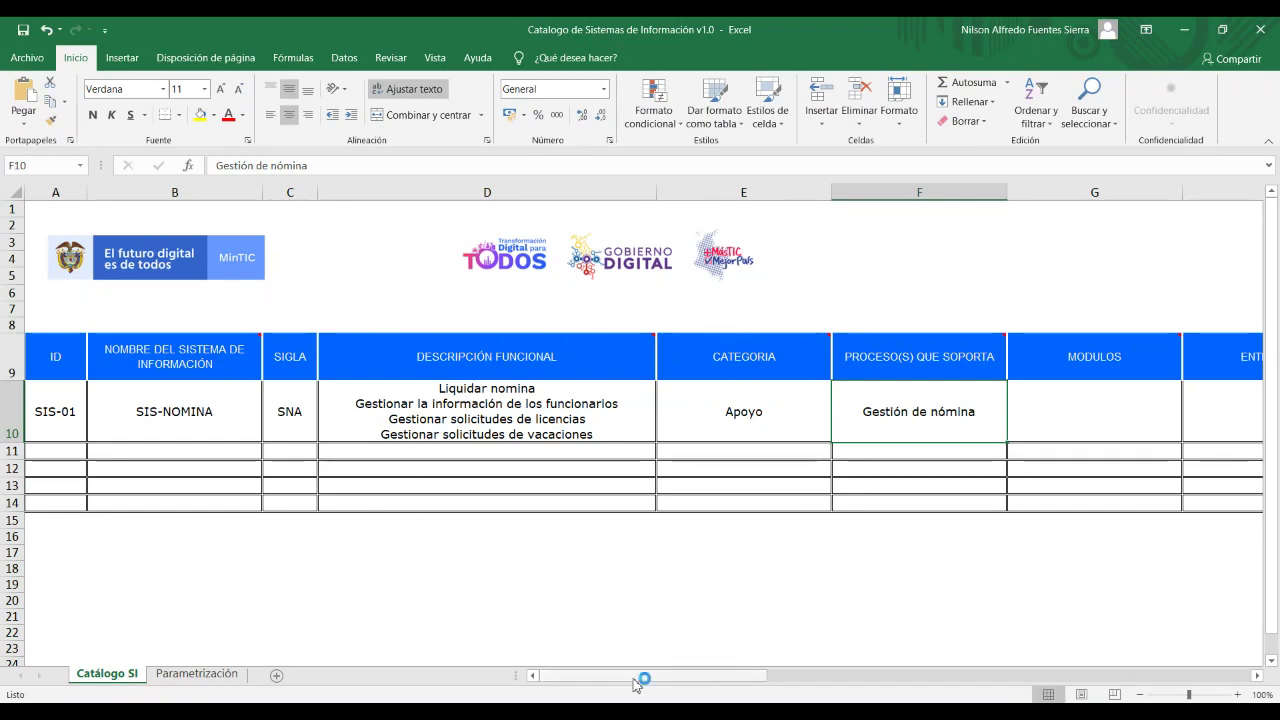
Enter 'Módulo de liquidación' and 'Módulo de gestión de solicitudes' on separate lines in G10.
scroll(861, 399, "right", 3)
left_click(762, 416)
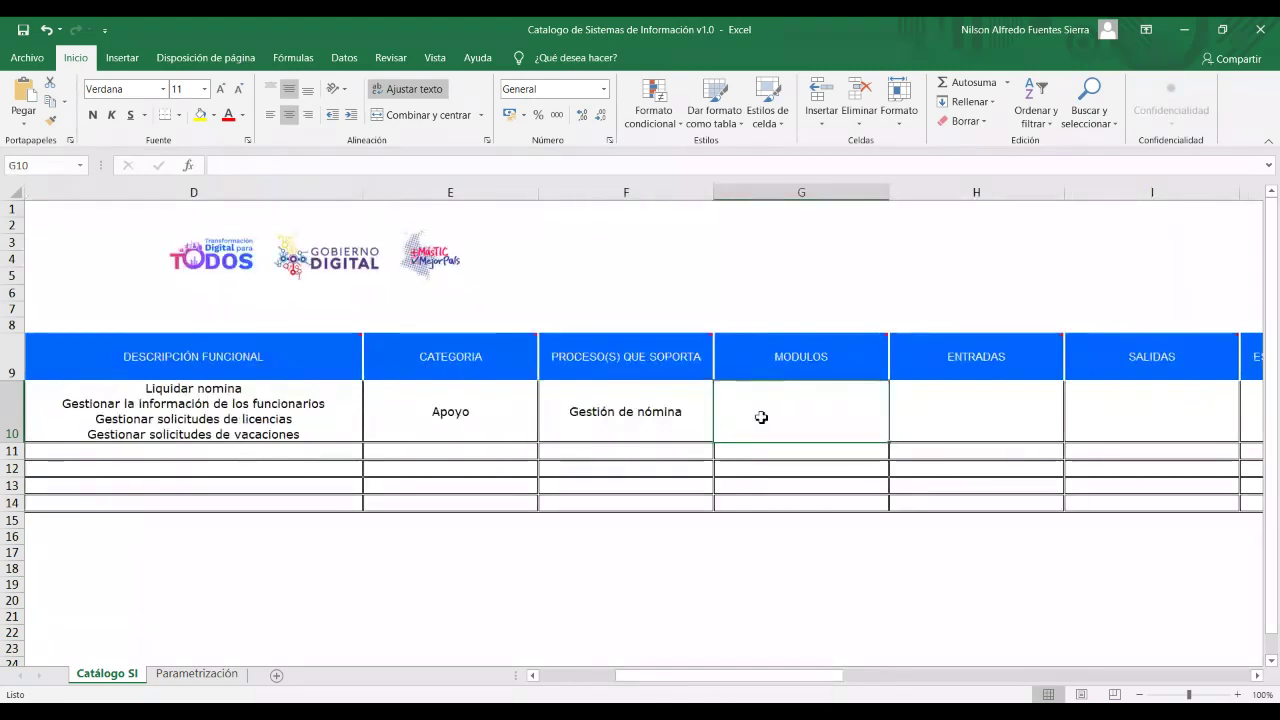
type("MOdula")
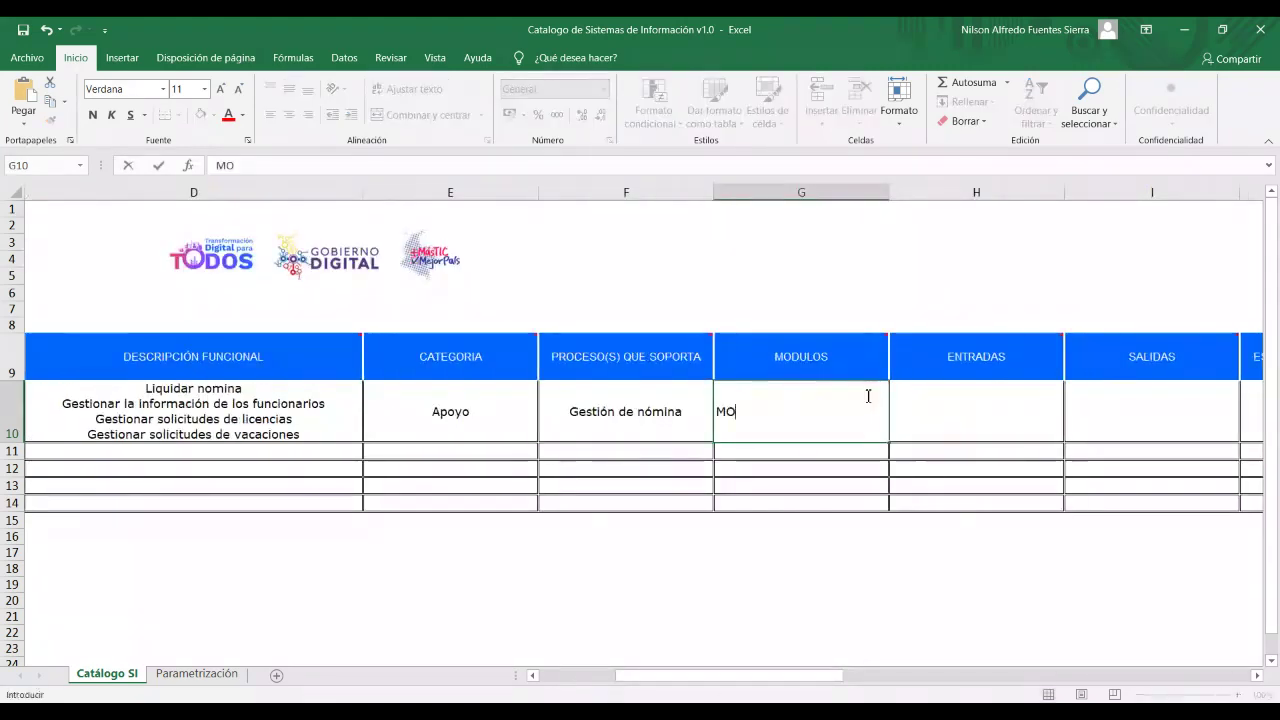
key("BackSpace")
key("BackSpace")
key("BackSpace")
key("BackSpace")
key("BackSpace")
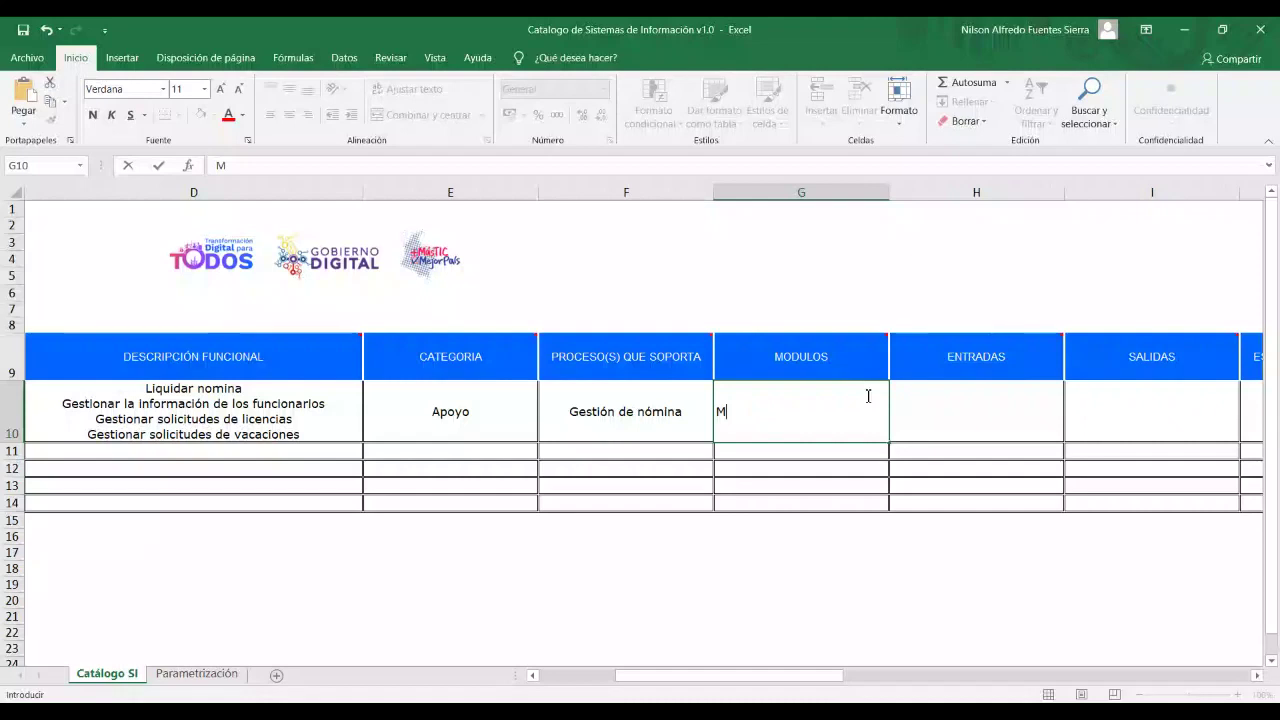
type("ódulo")
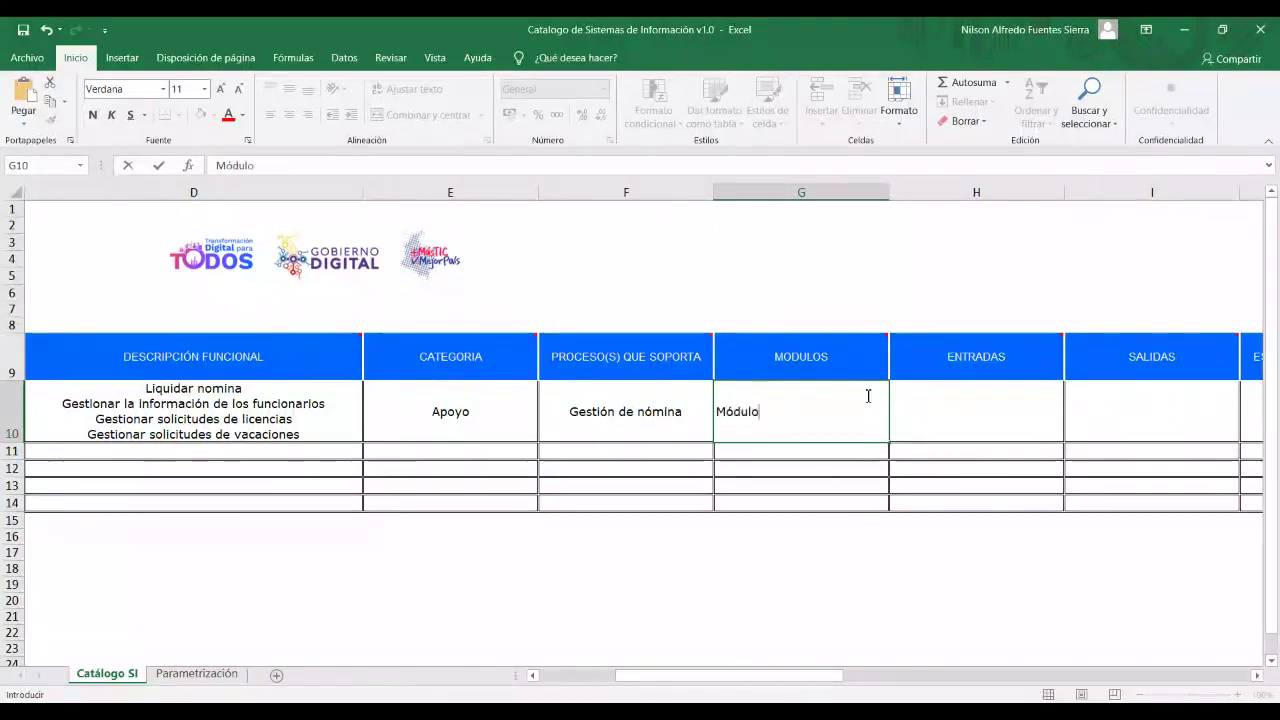
type(" de liquidac")
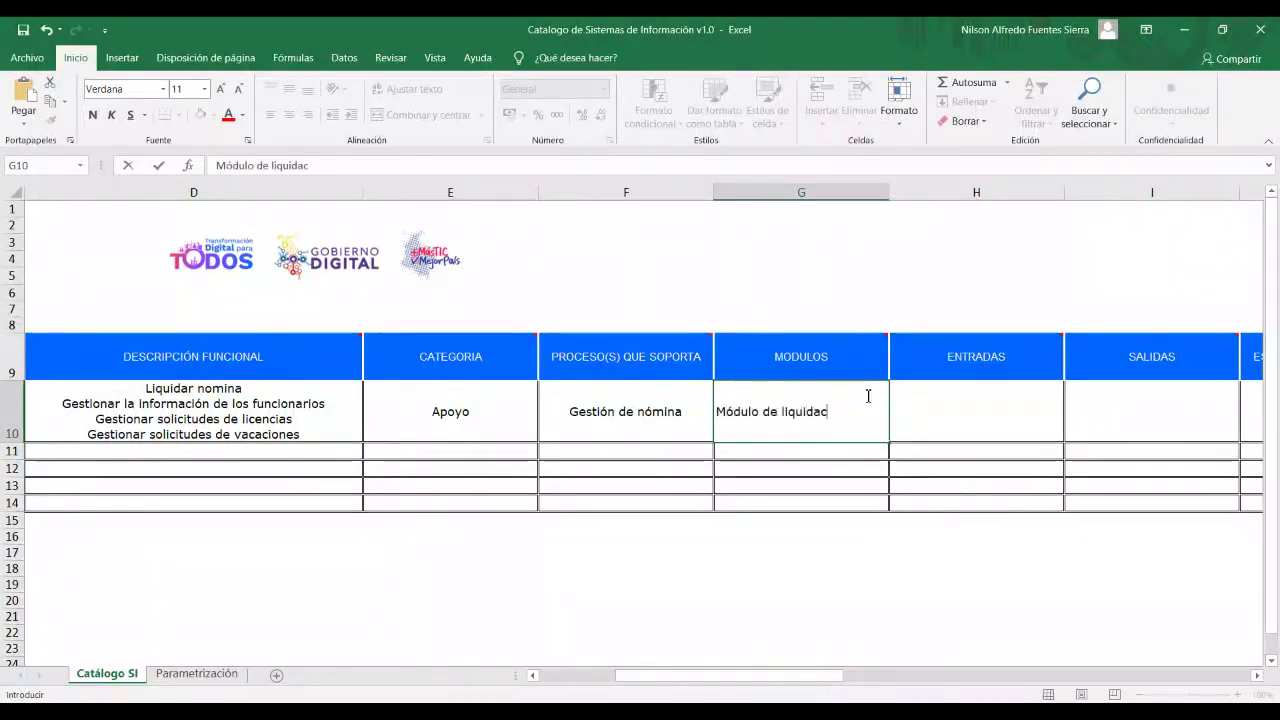
type("ión")
key("alt+Return")
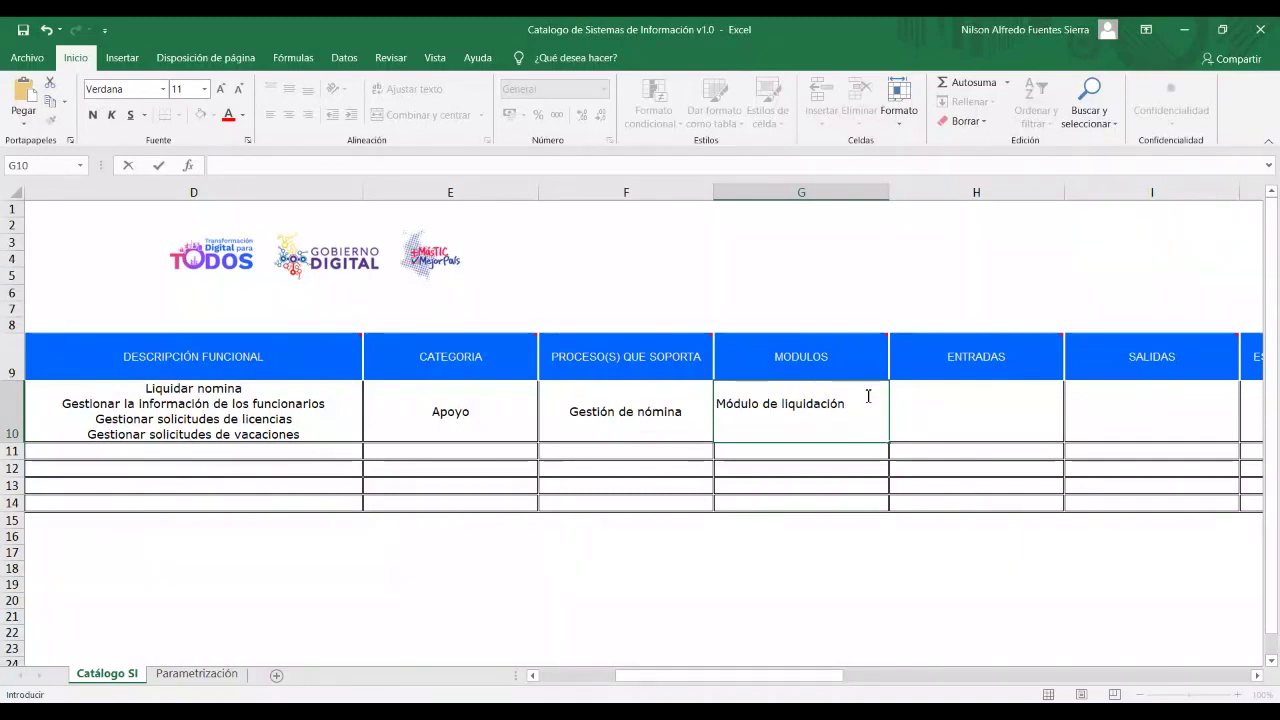
type("Módulo de g")
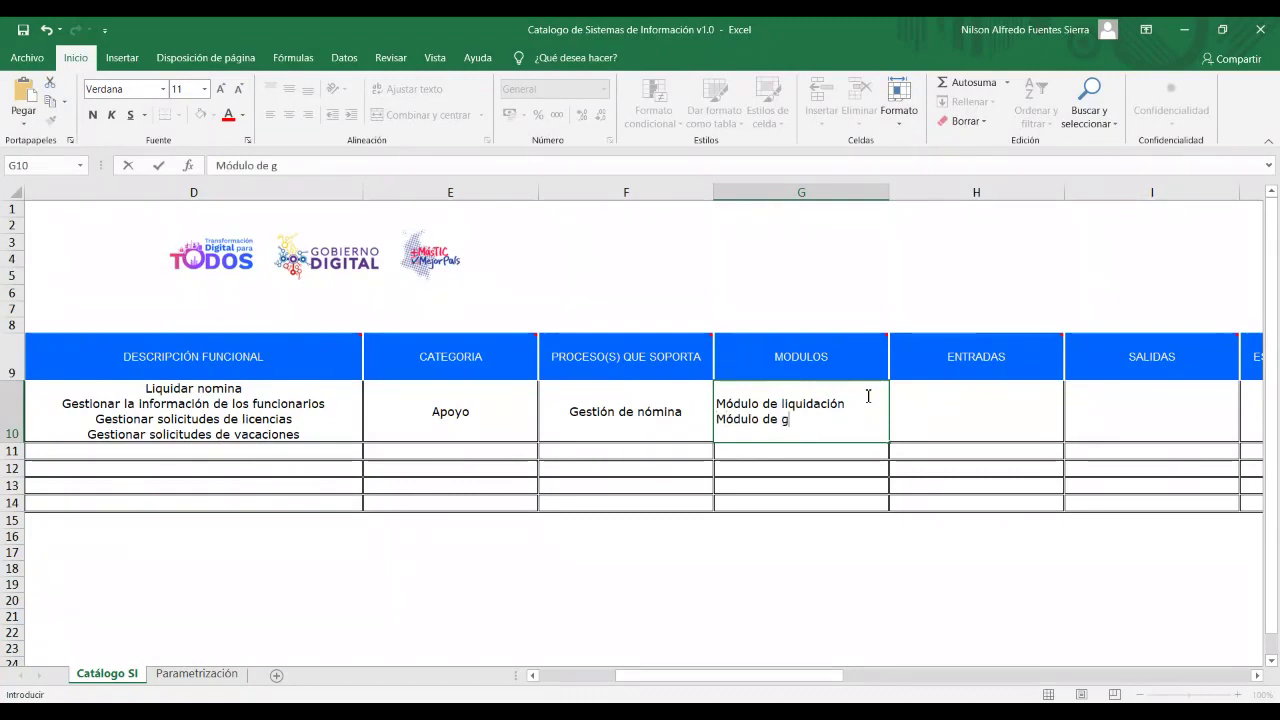
type("estión")
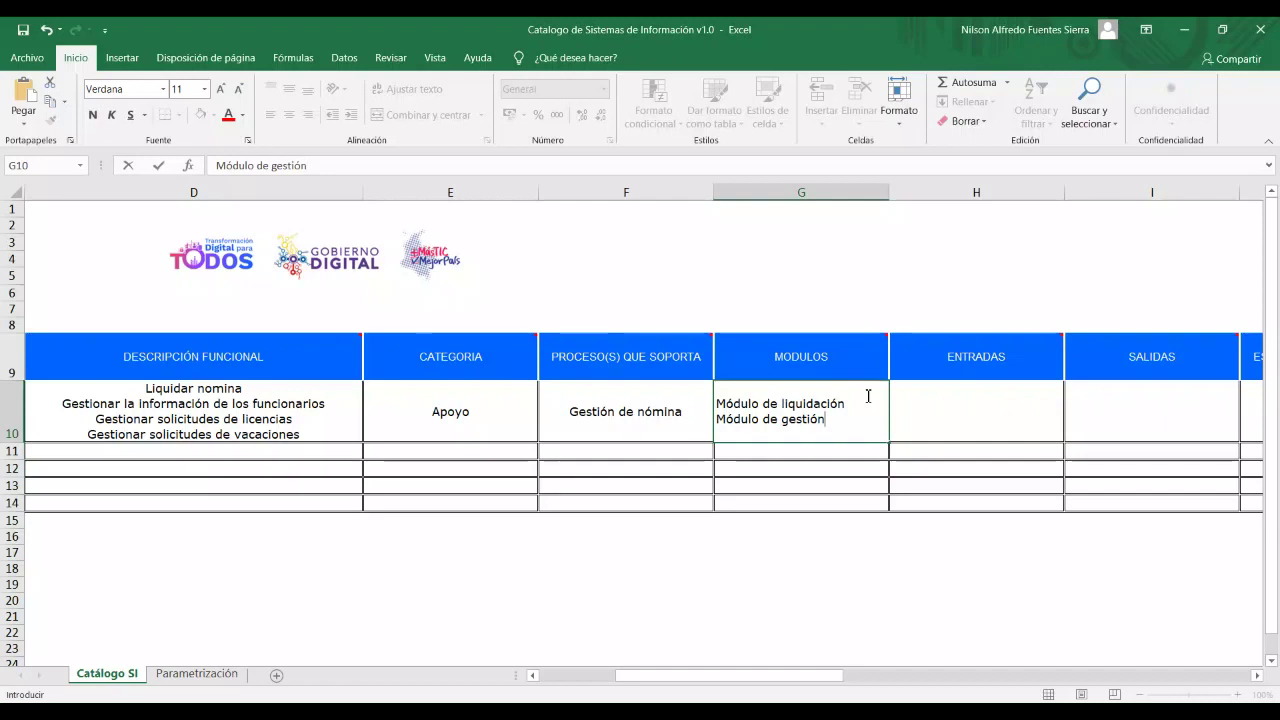
type(" de solicitudes")
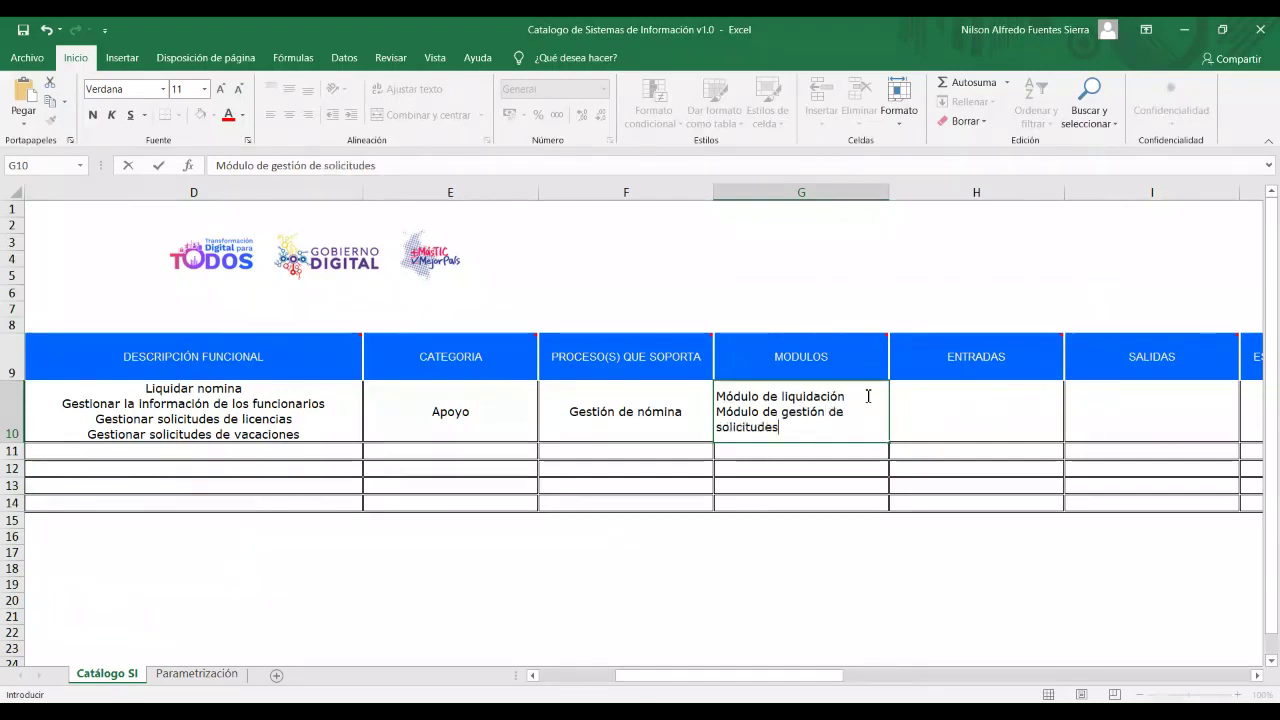
key("Return")
left_click(300, 406)
left_click(917, 401)
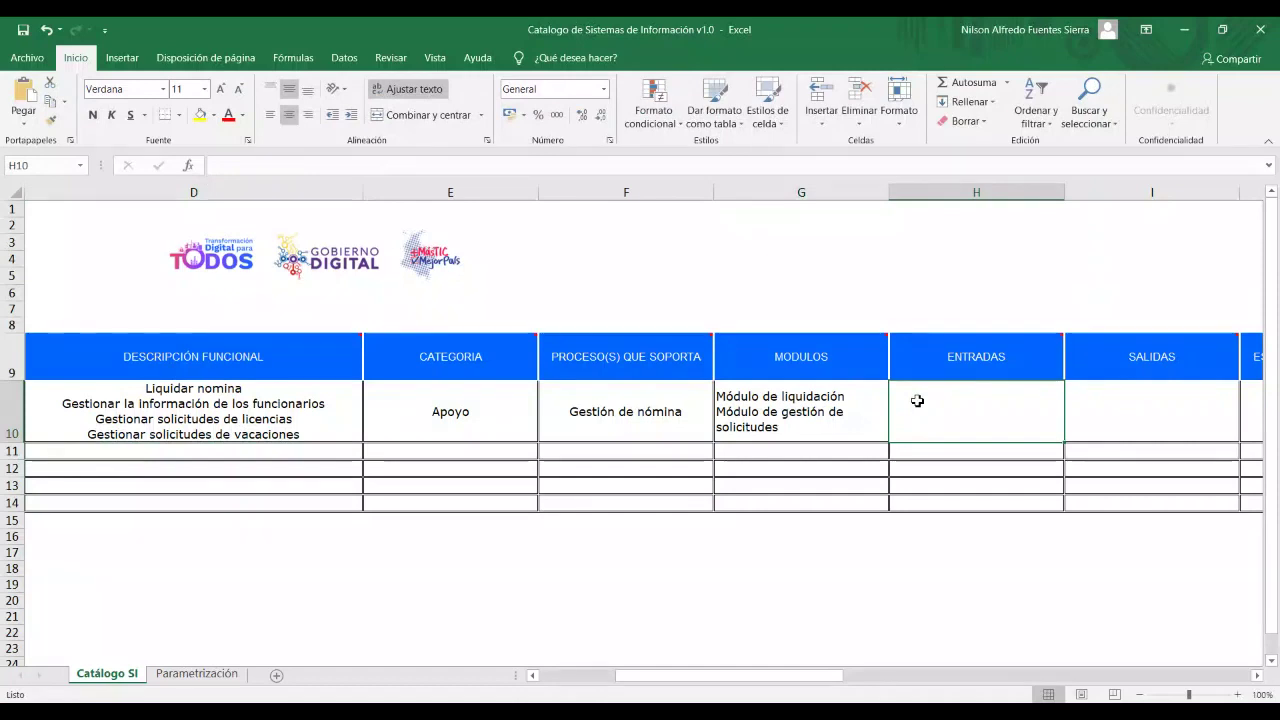
Enter Funcionario, Contrato and Solicitud licencia on separate lines in H10.
double_click(920, 401)
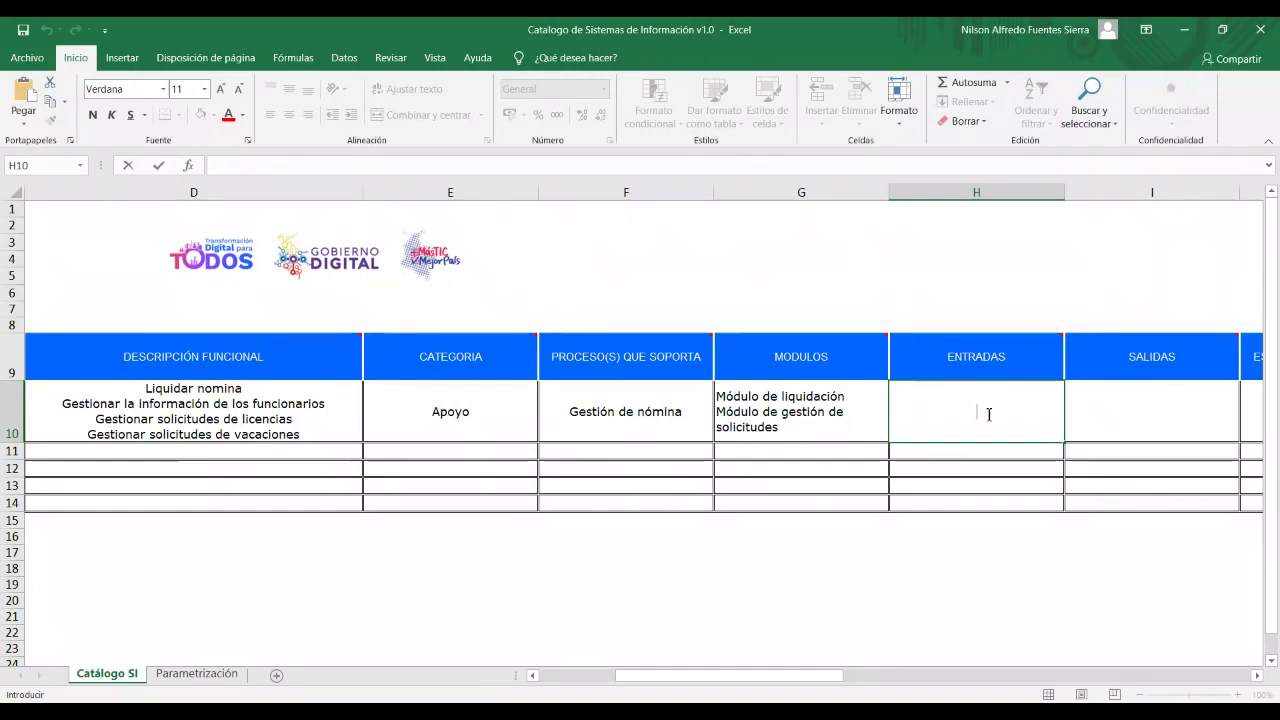
type("Funcionario")
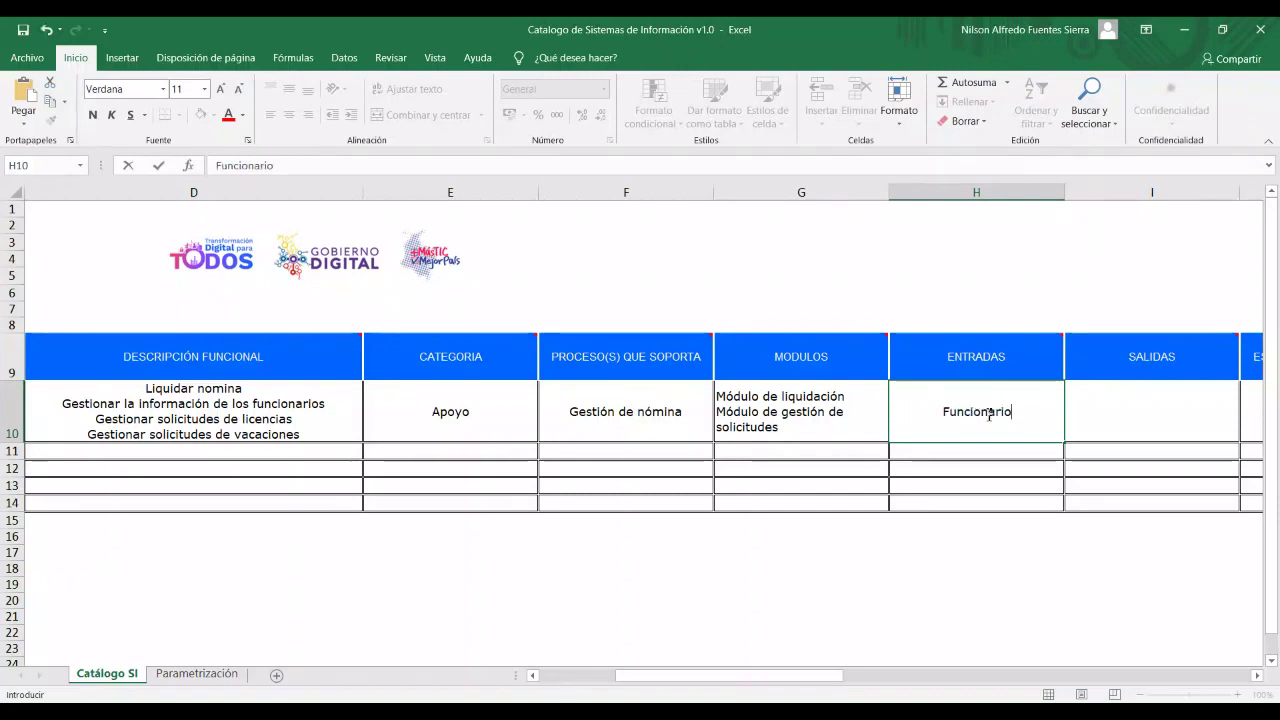
key("alt+Return")
type("Cont")
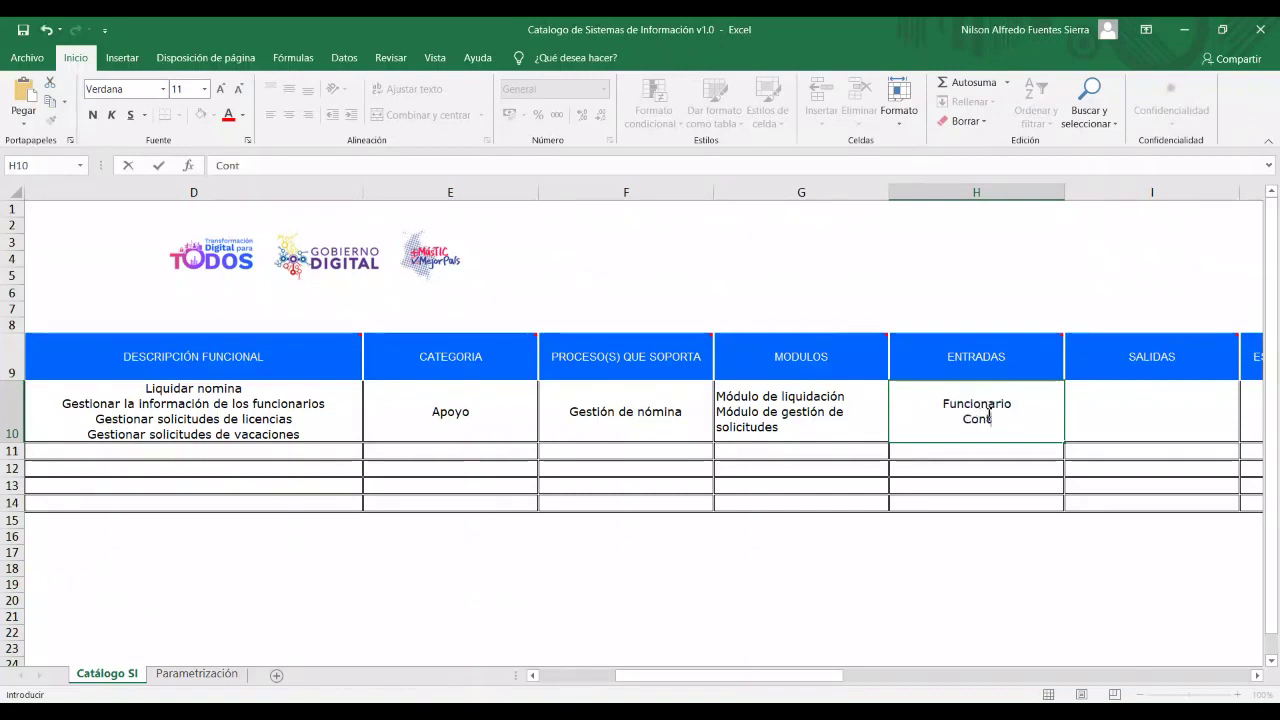
type("rato")
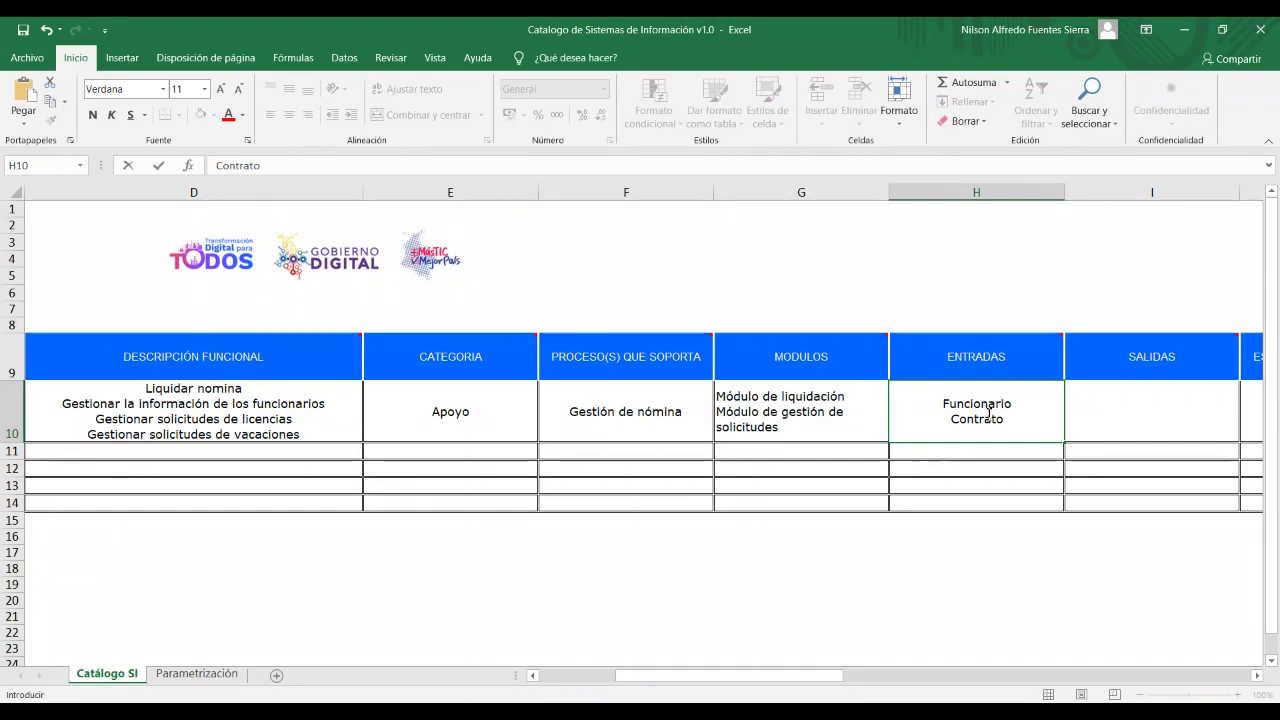
key("alt+Return")
type("Licencia")
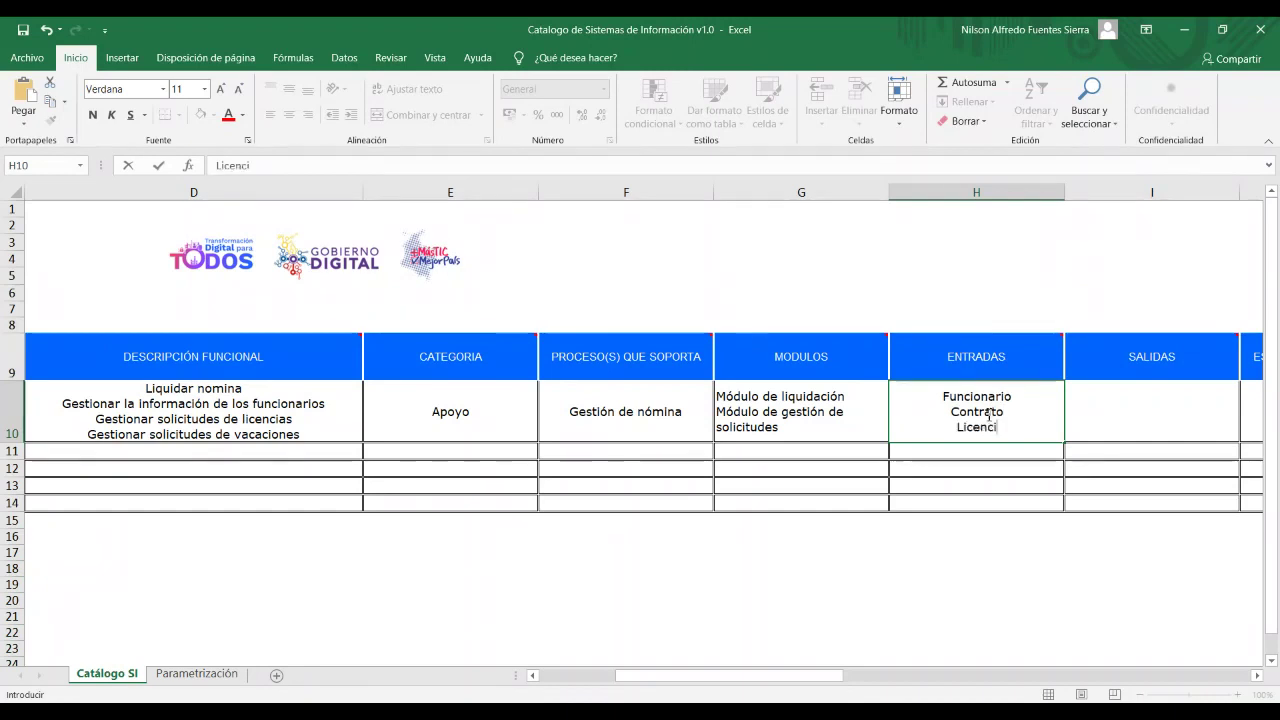
key("BackSpace")
key("BackSpace")
key("BackSpace")
key("BackSpace")
key("BackSpace")
key("BackSpace")
key("BackSpace")
key("BackSpace")
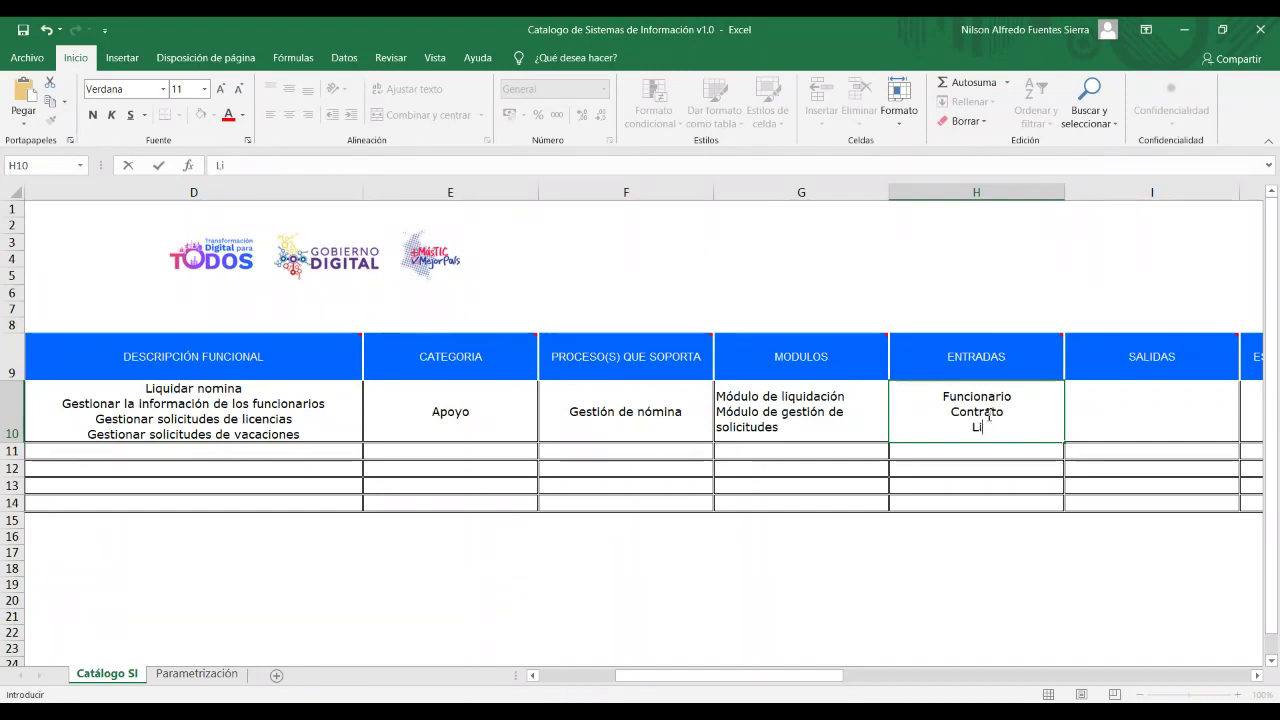
type("Solicitud")
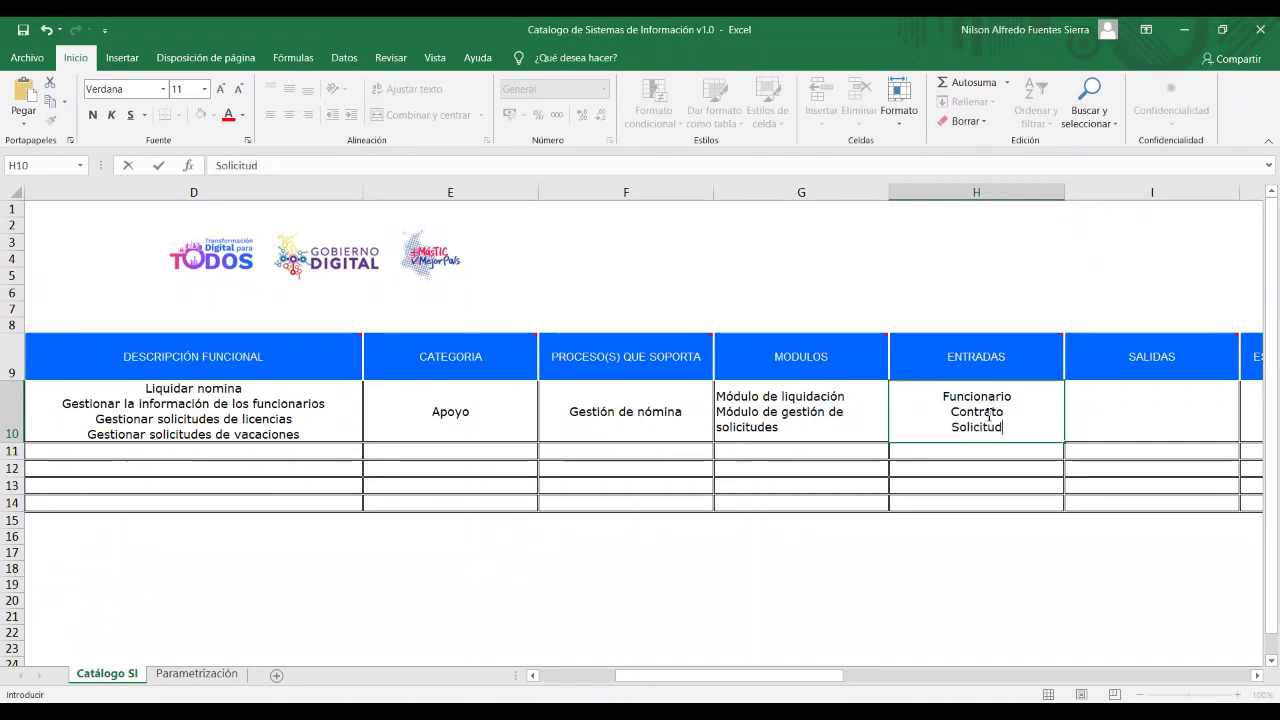
type(" licencia")
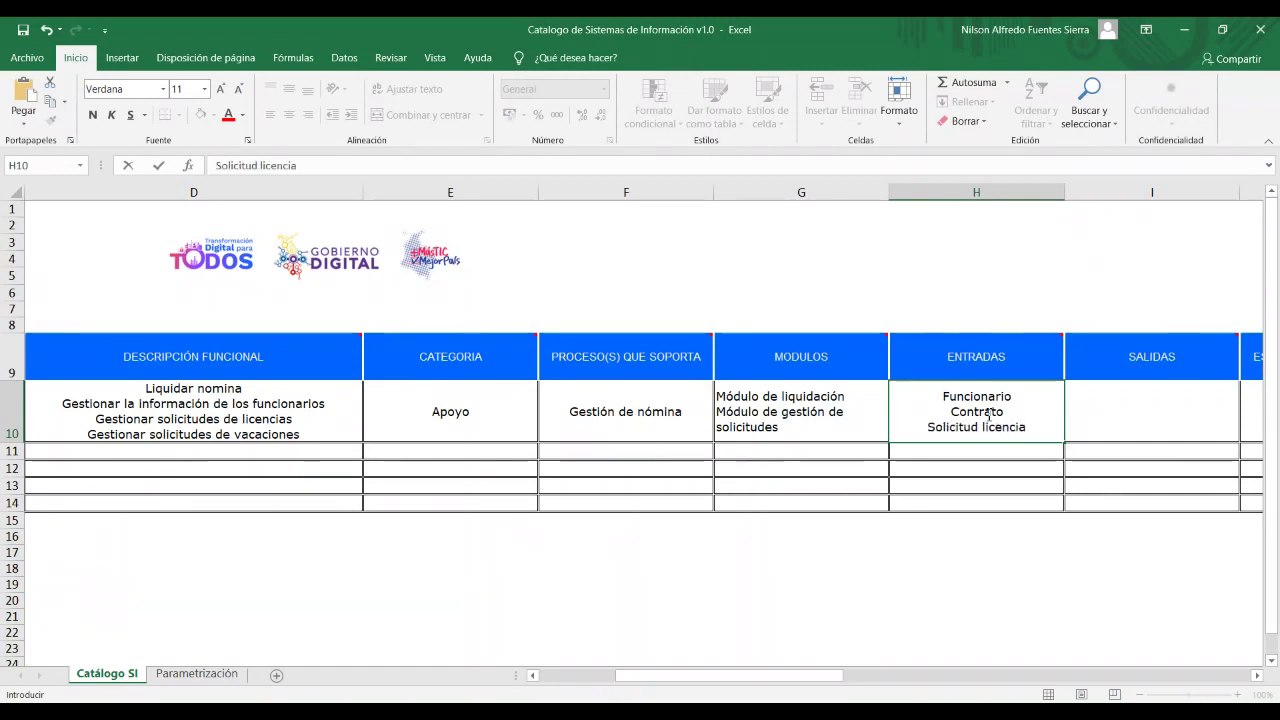
Add 'Solicitud vacaciones' as H10's fourth line and check the lines within the cell.
key("alt+Return")
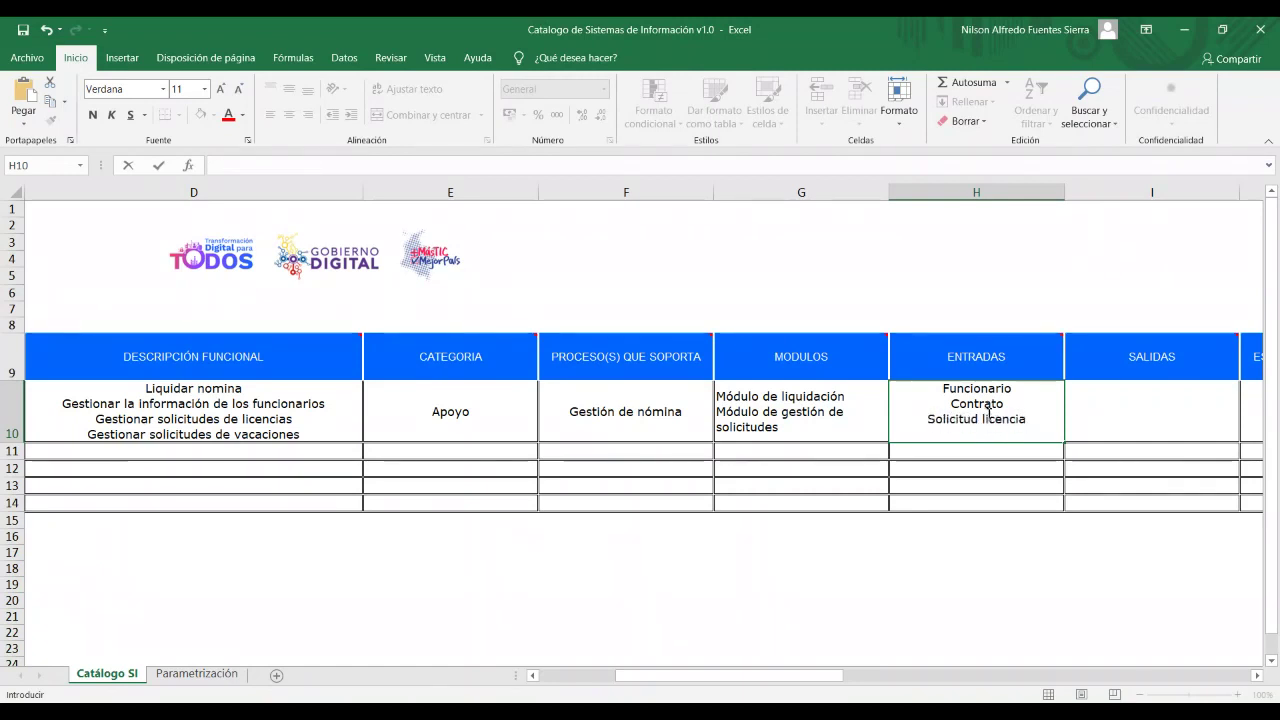
type("ILicen")
key("BackSpace")
key("BackSpace")
key("BackSpace")
key("BackSpace")
key("BackSpace")
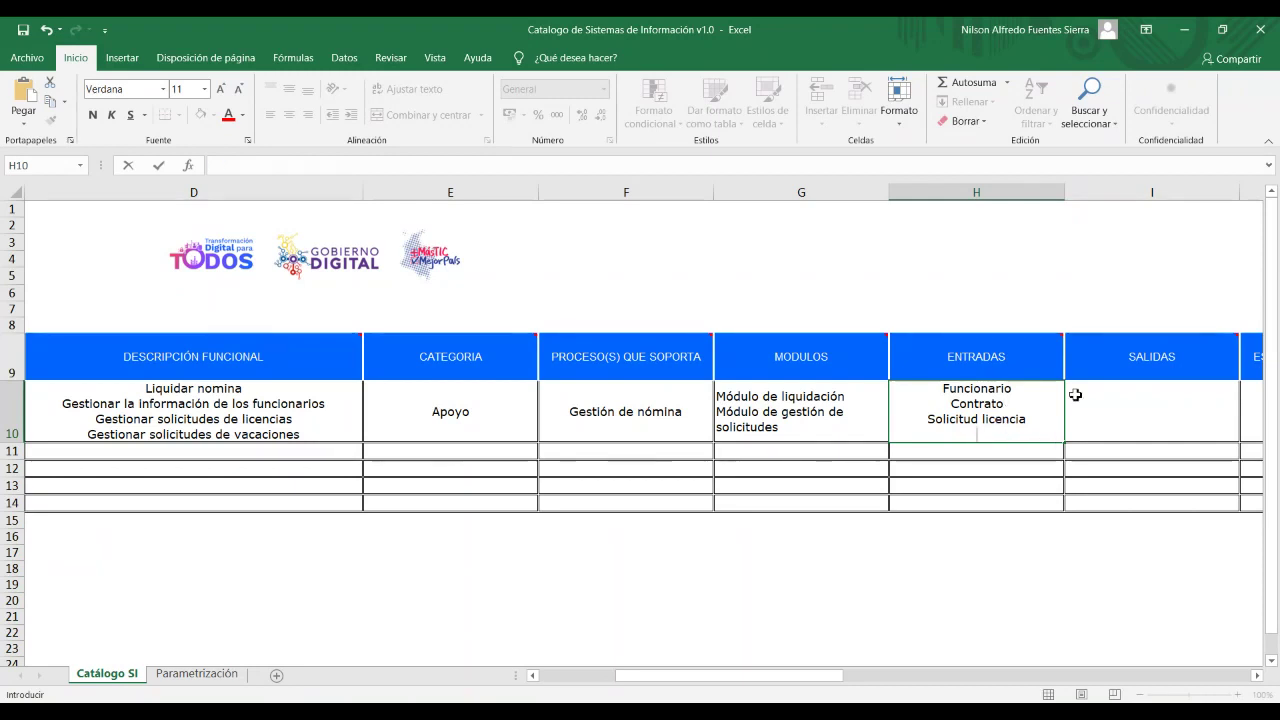
type("Ol")
key("BackSpace")
key("BackSpace")
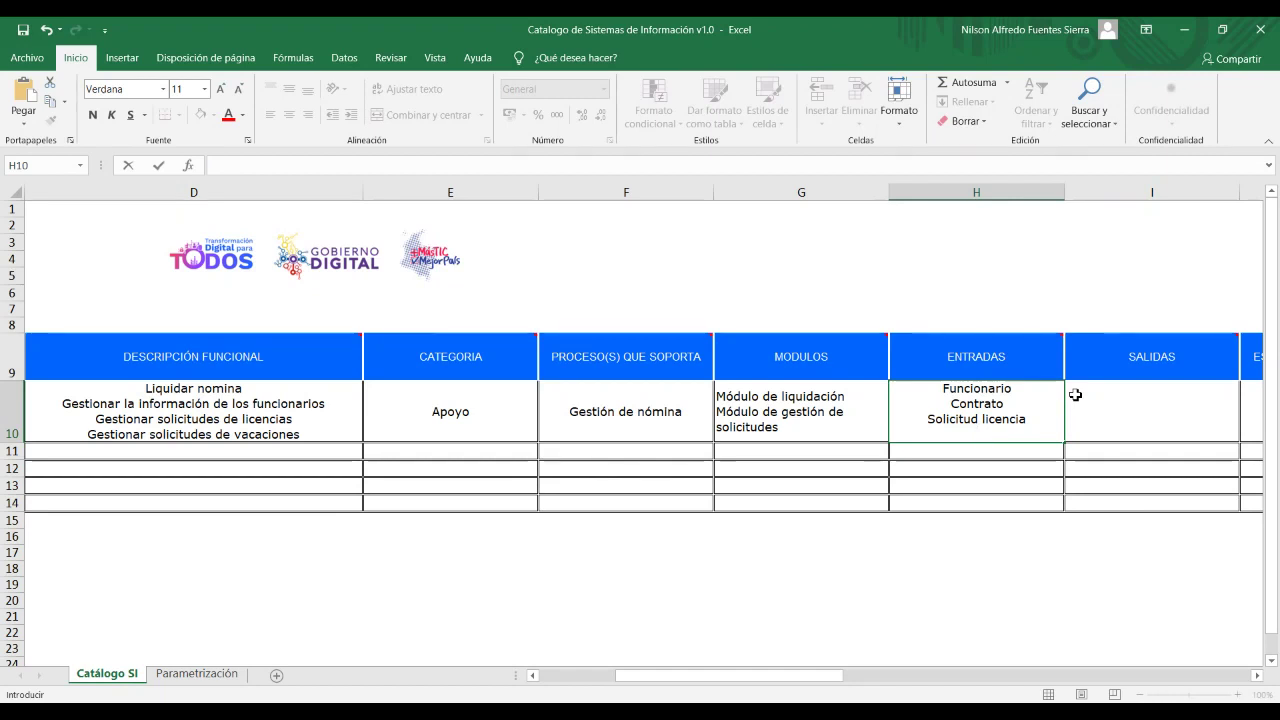
type("O")
key("BackSpace")
type("Solici")
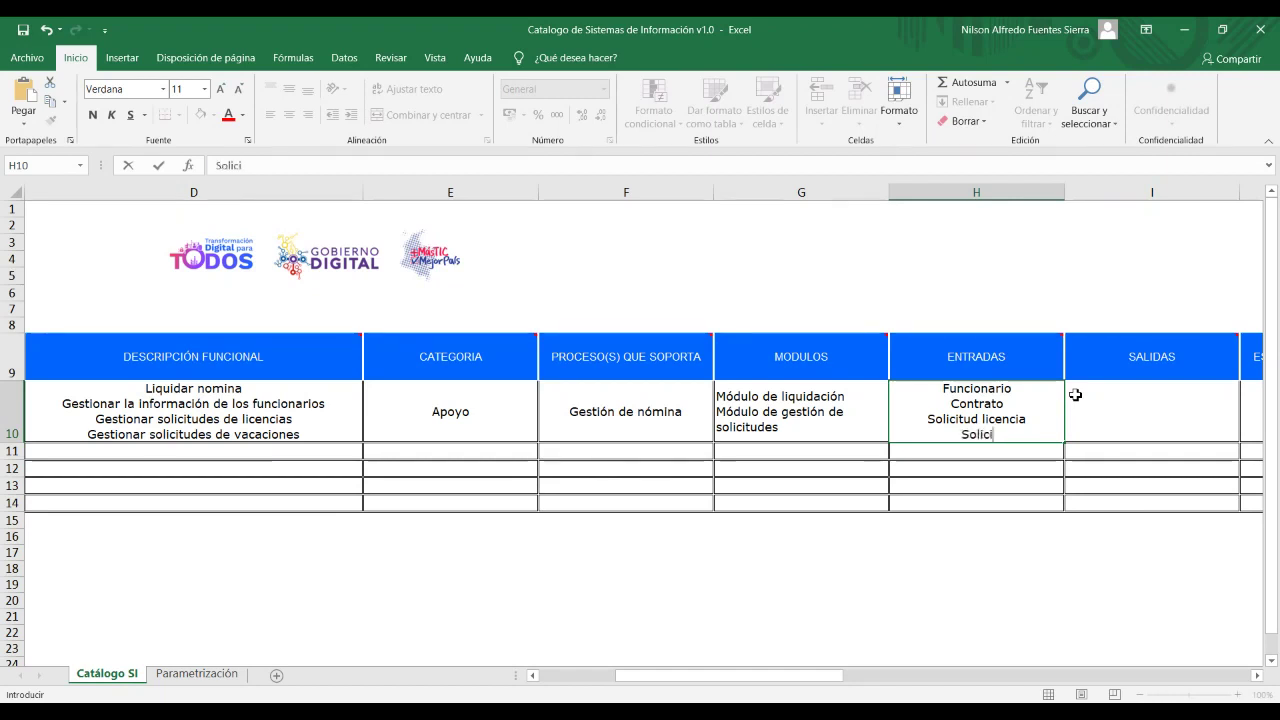
type("tud vacaciones")
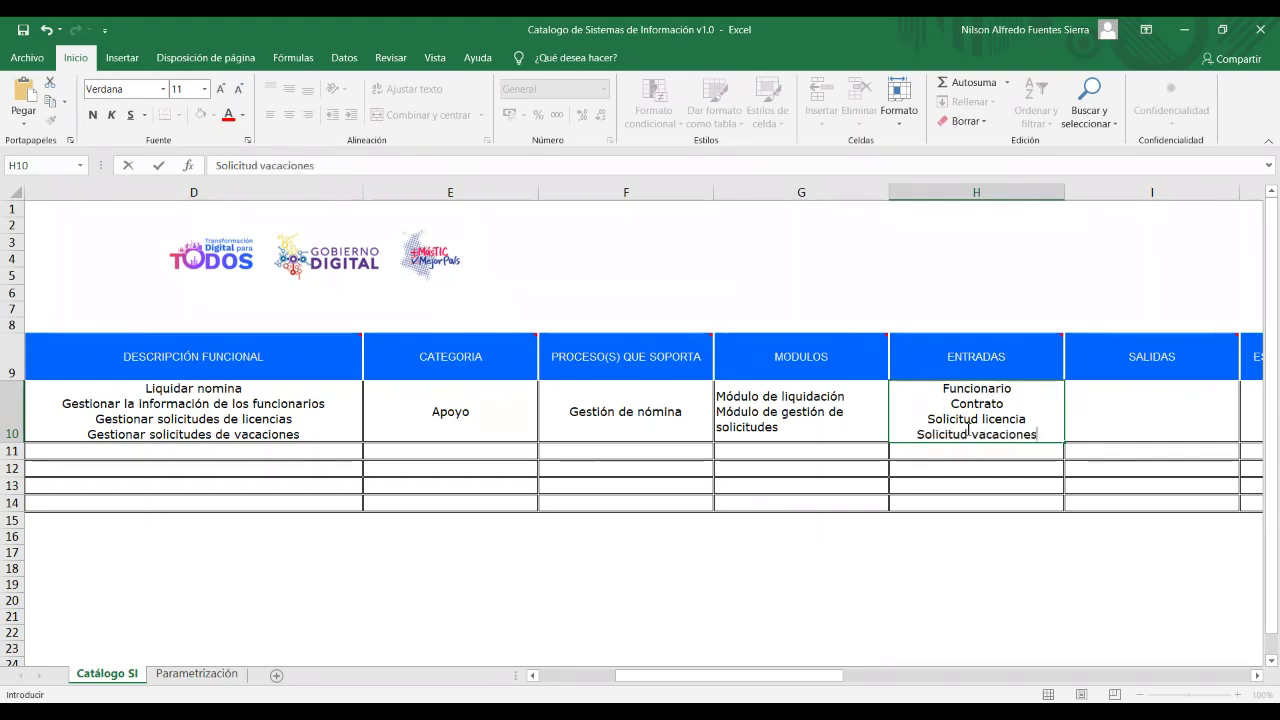
left_click(1045, 437)
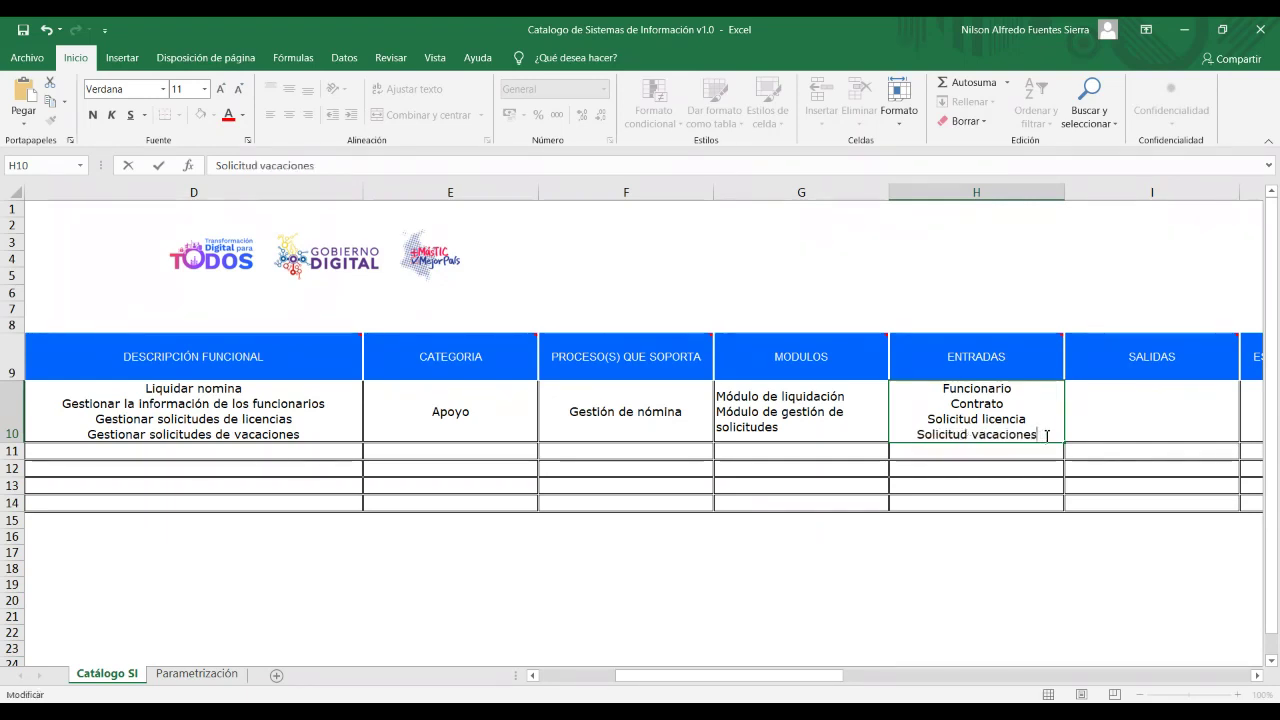
left_click(1019, 387)
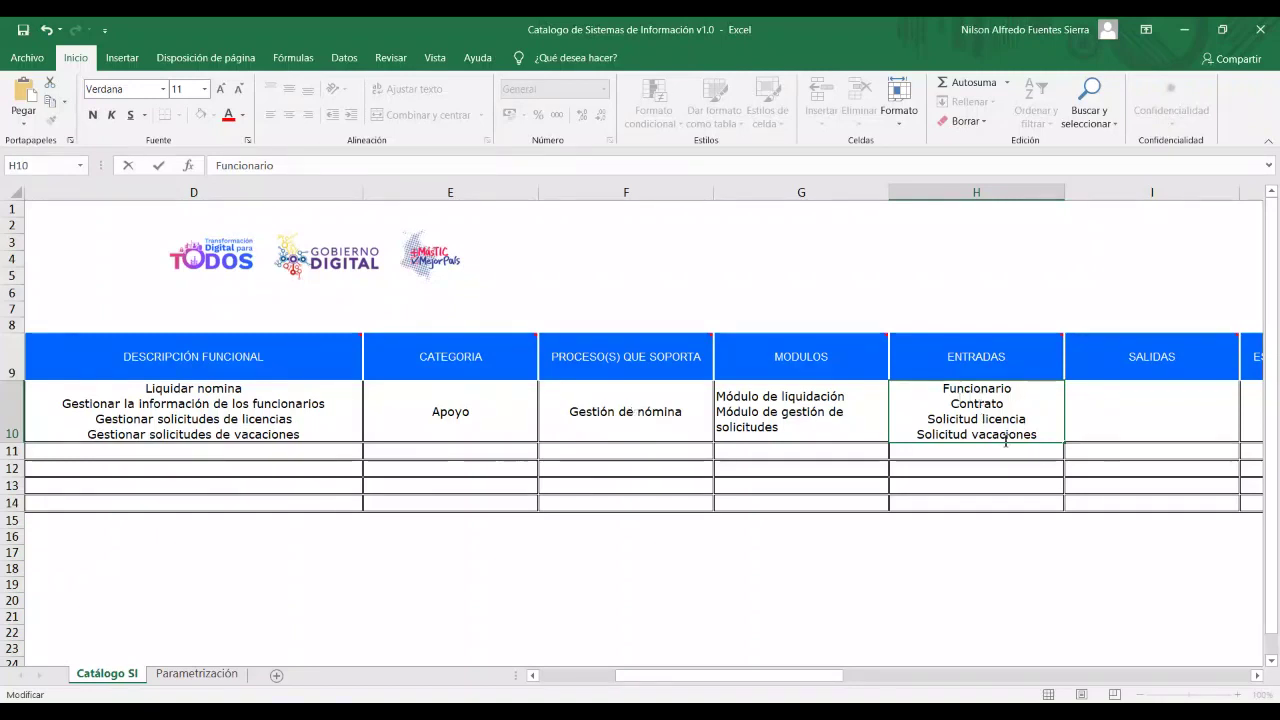
left_click(1041, 437)
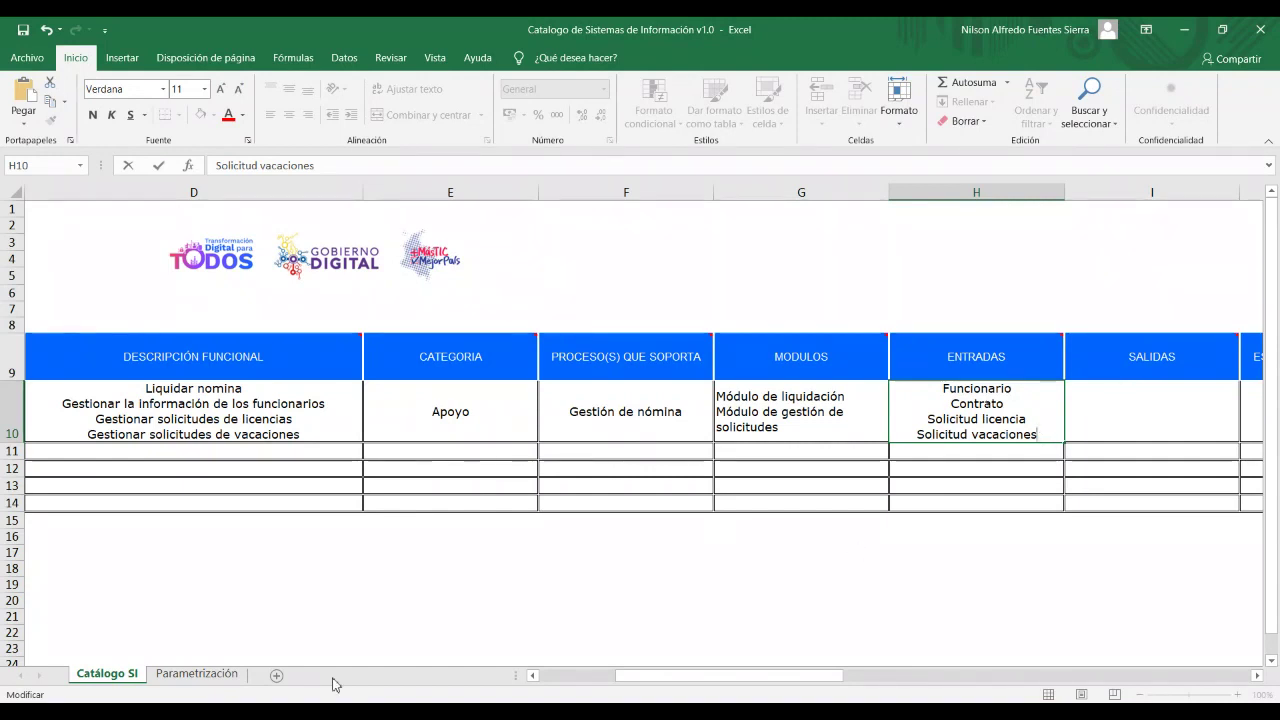
Enter 'Autorización Licencia' and 'Nómina Liquidada' on separate lines in SALIDAS cell I10.
mouse_move(671, 676)
left_mouse_down()
mouse_move(694, 676)
mouse_move(631, 686)
mouse_move(696, 679)
left_mouse_up()
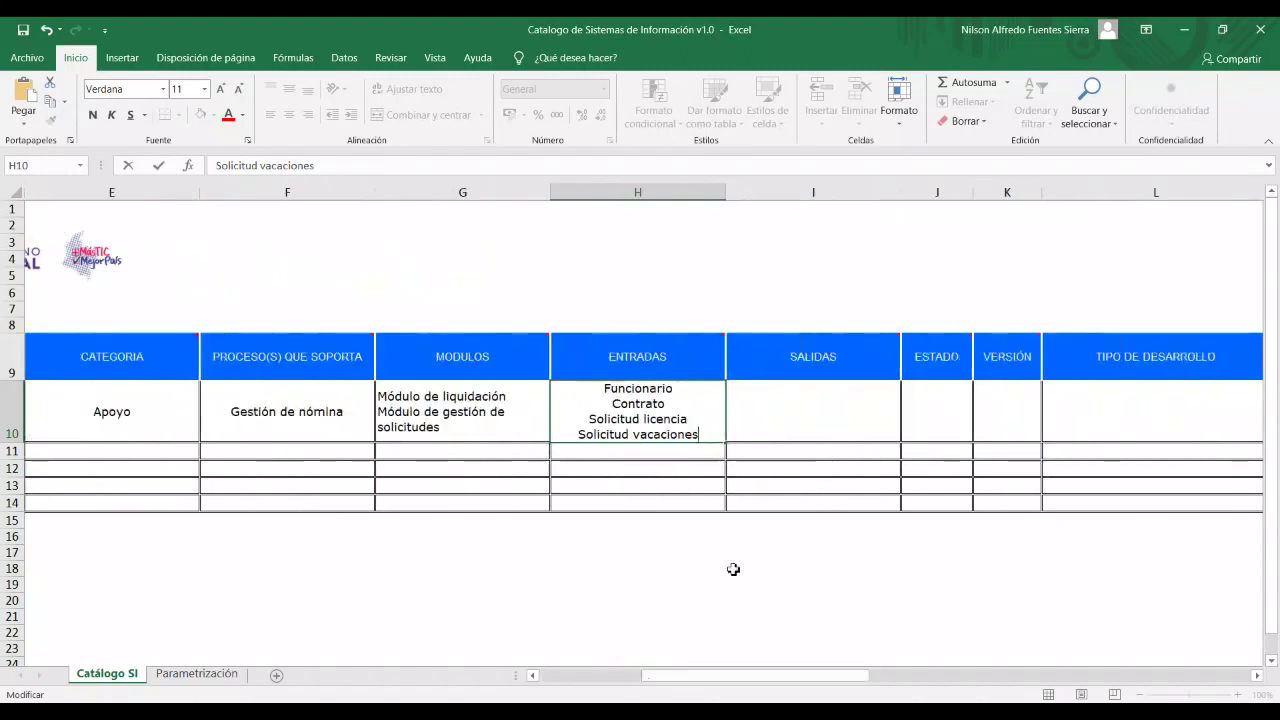
left_click(798, 412)
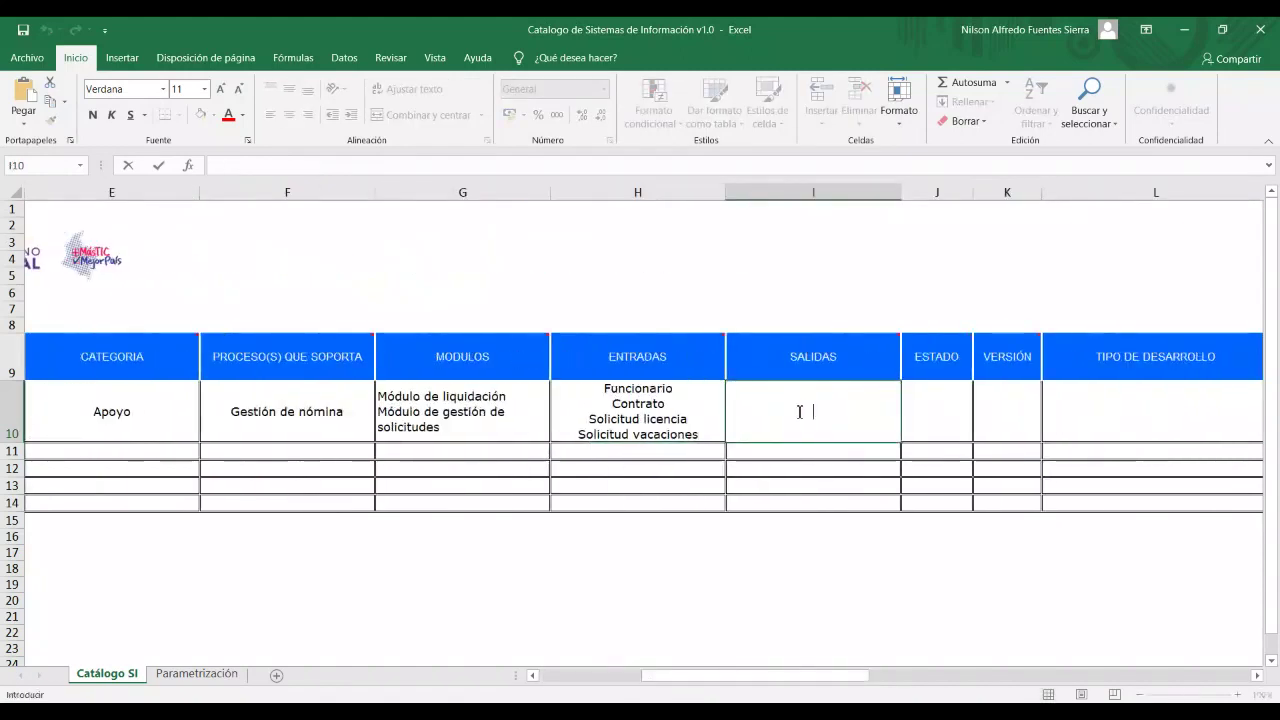
type("Li")
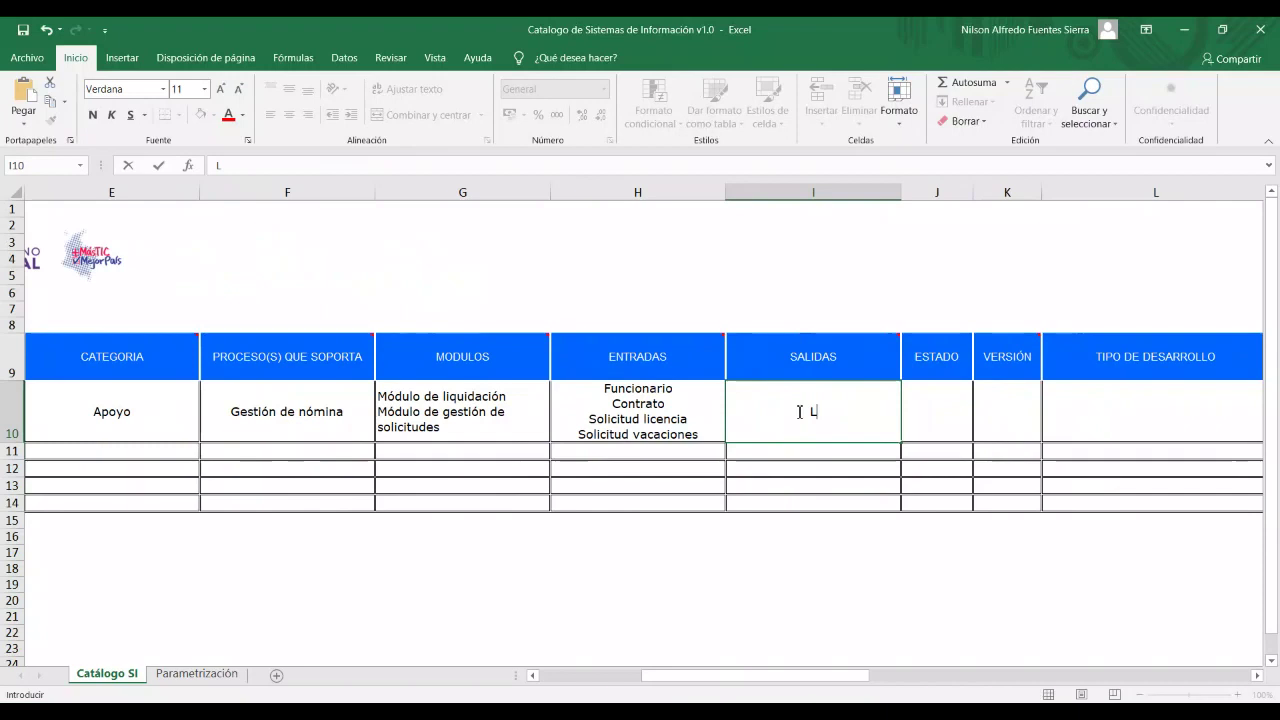
key("BackSpace")
key("BackSpace")
type("Autori")
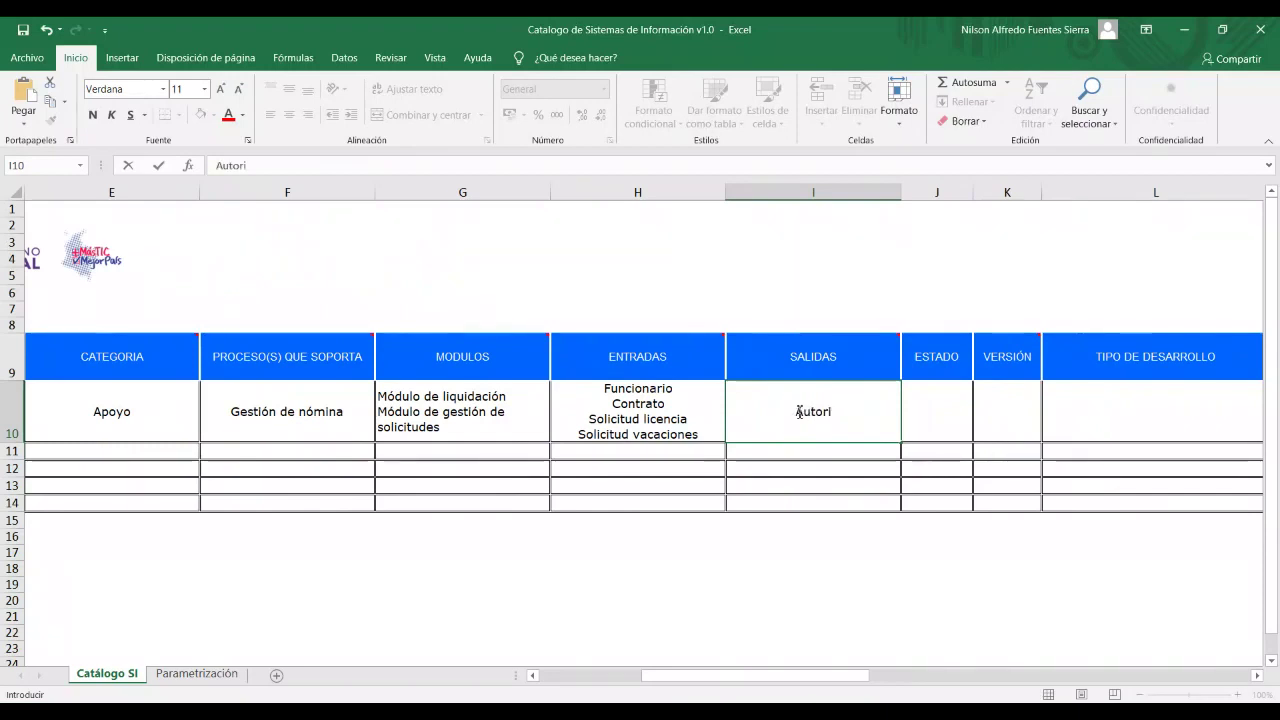
type("zación Licencia")
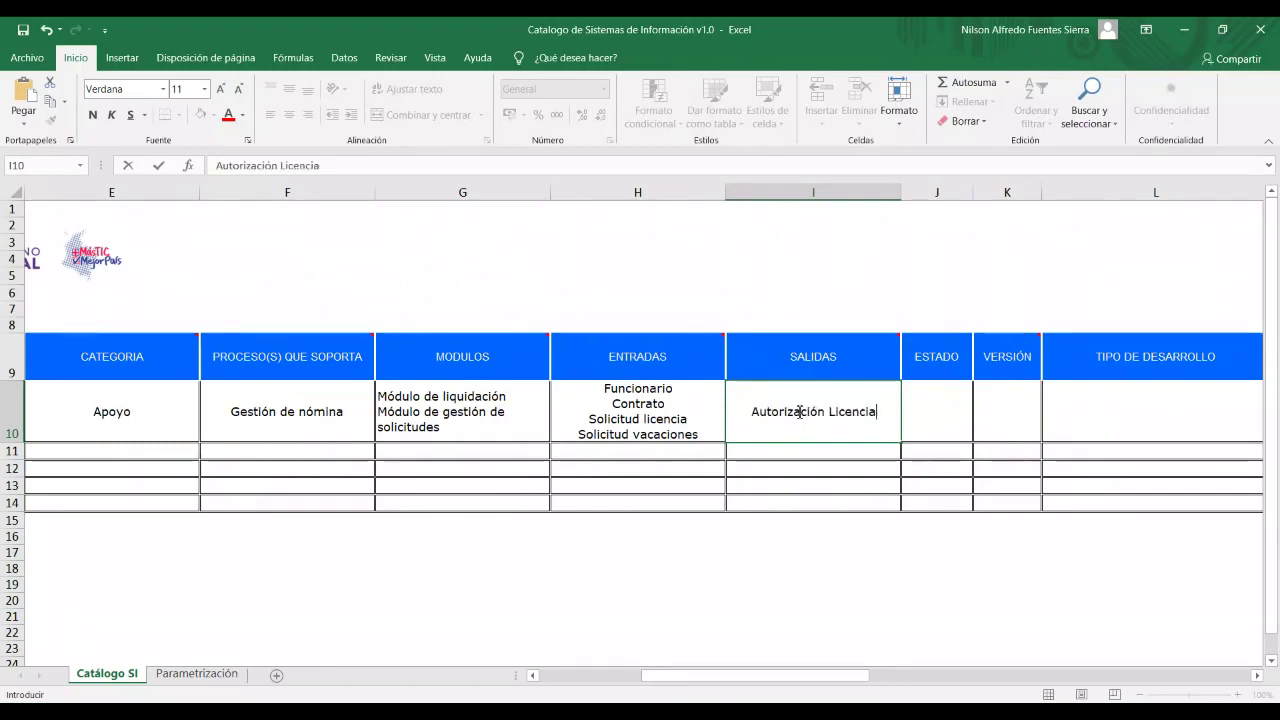
key("alt+Return")
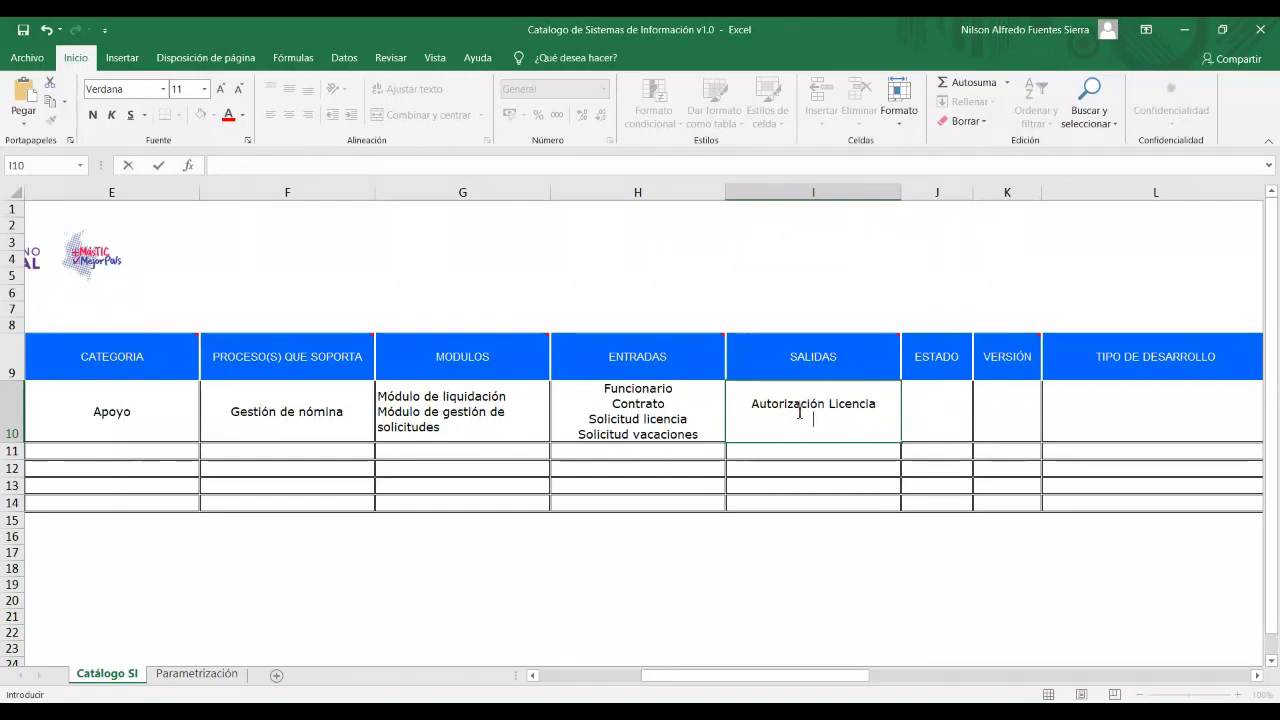
type("N")
type("ómina")
type(" Liquidad")
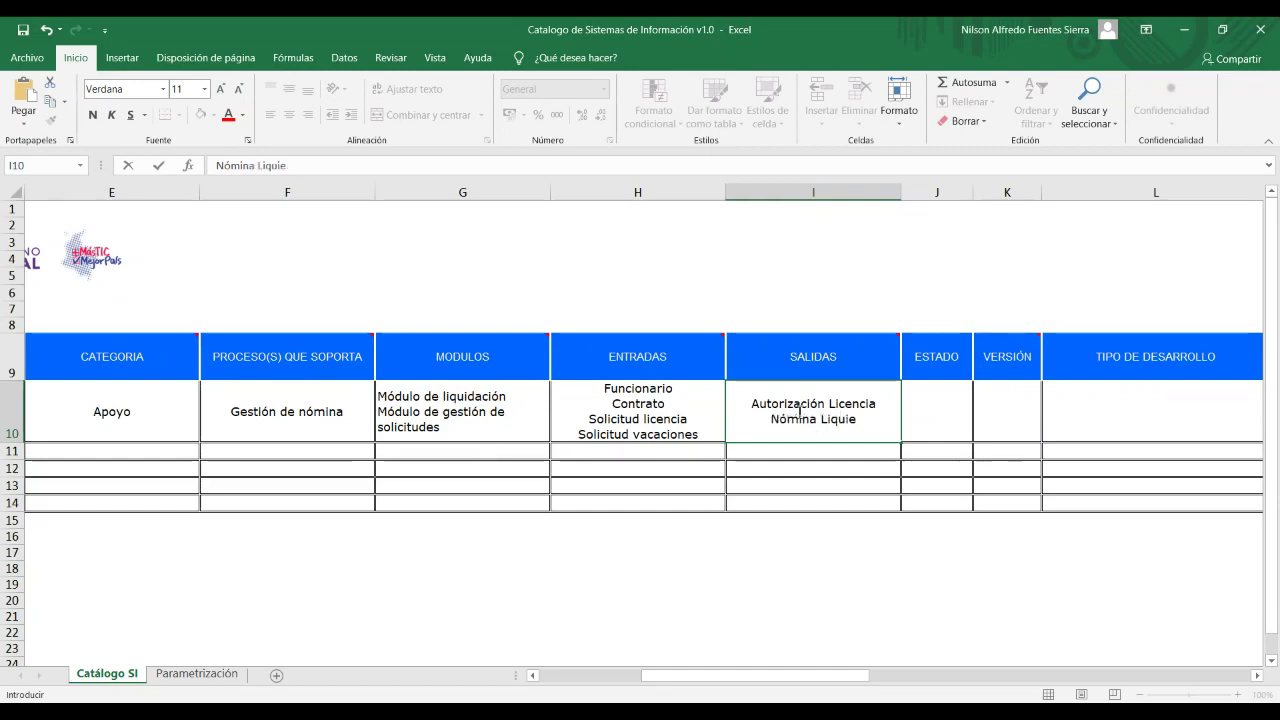
type("ad")
Add 'Comprobante de Nómina', fixing its typo, and 'Autorización' as I10's last lines.
key("alt+Return")
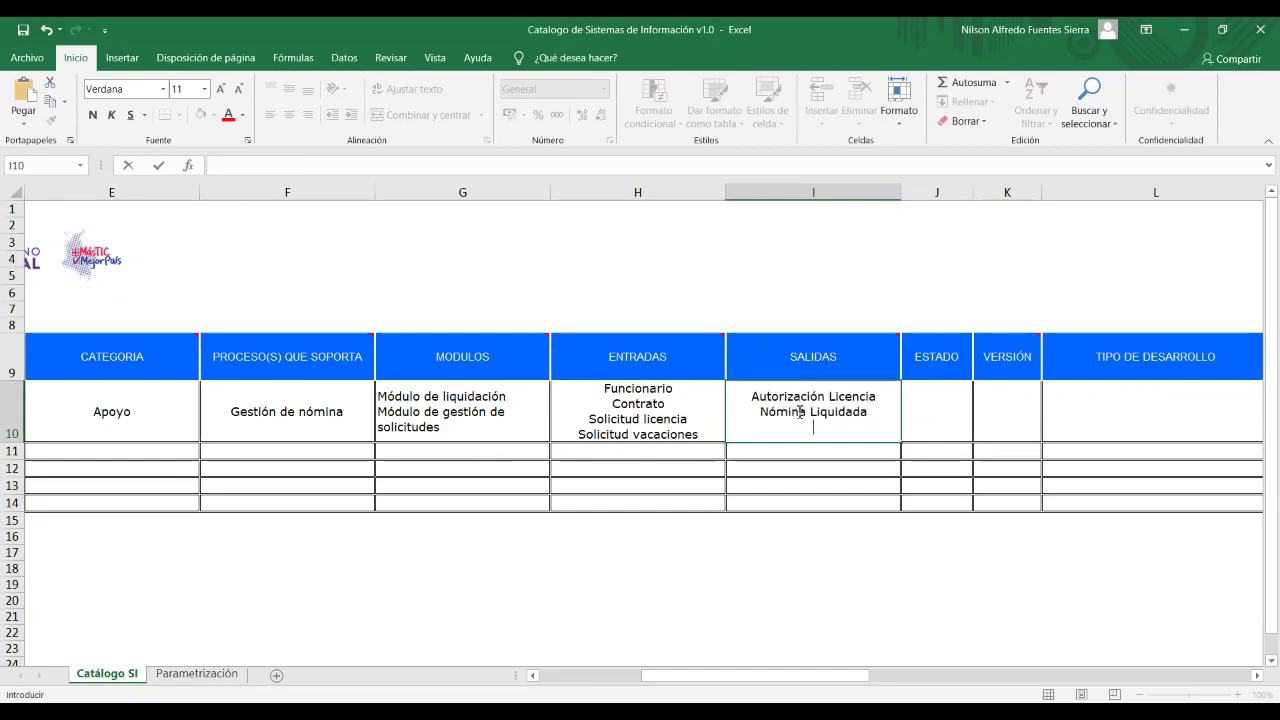
type("Comp")
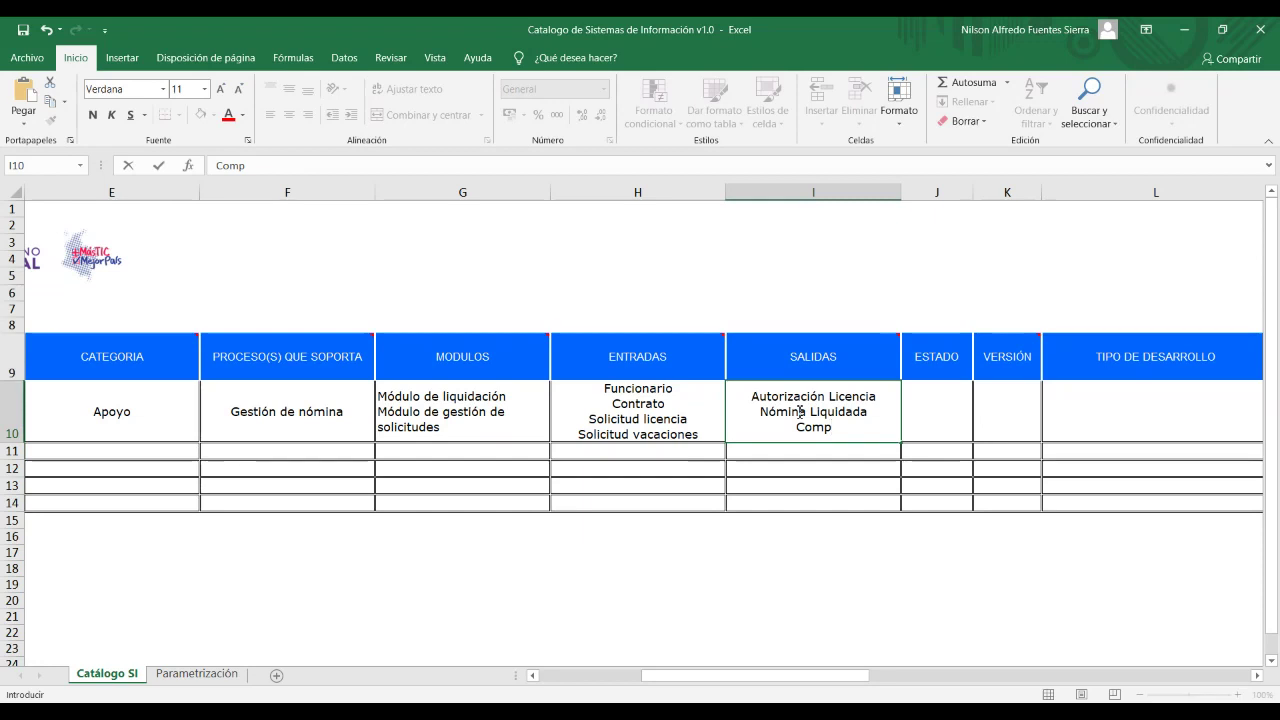
type("rbante de")
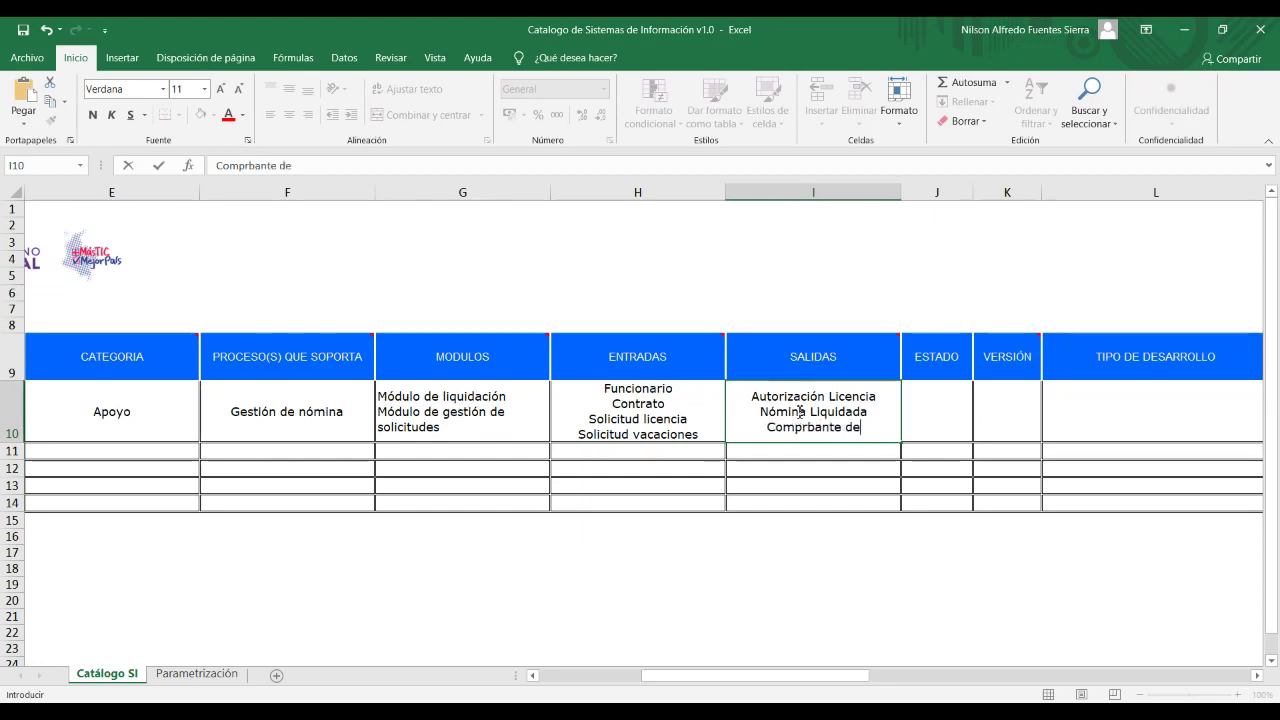
type(" Nómina")
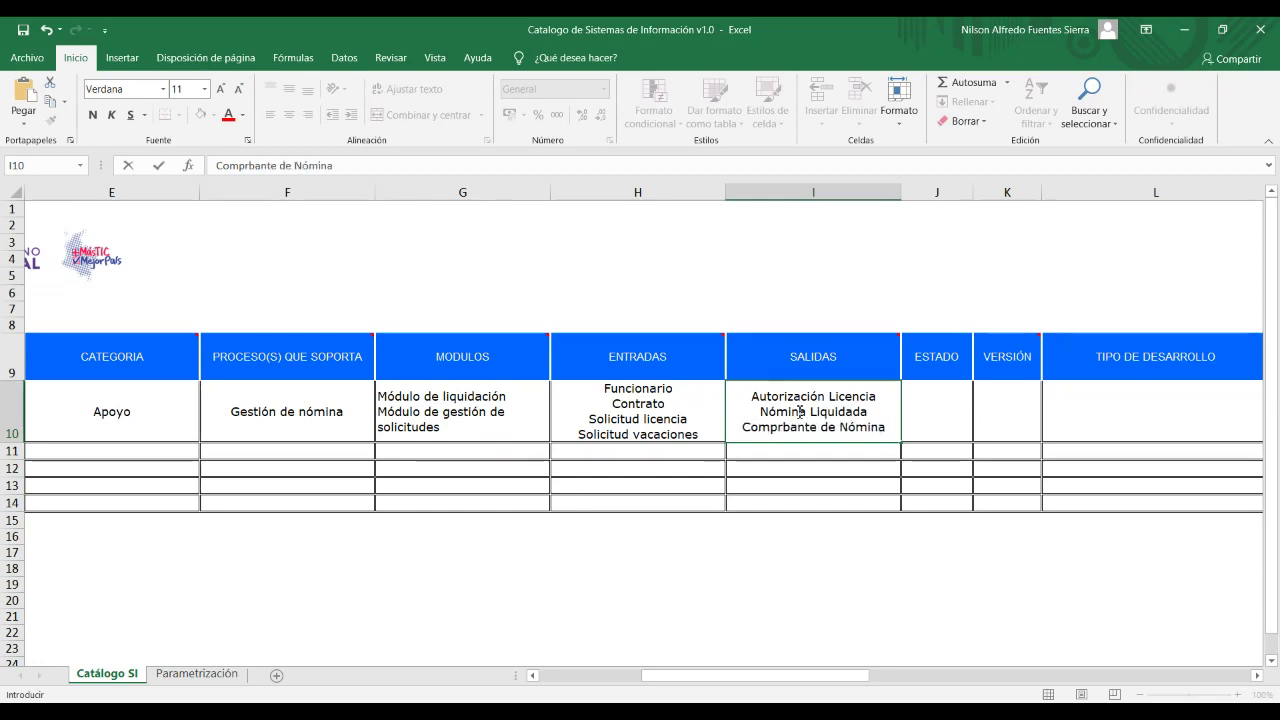
key("alt+Return")
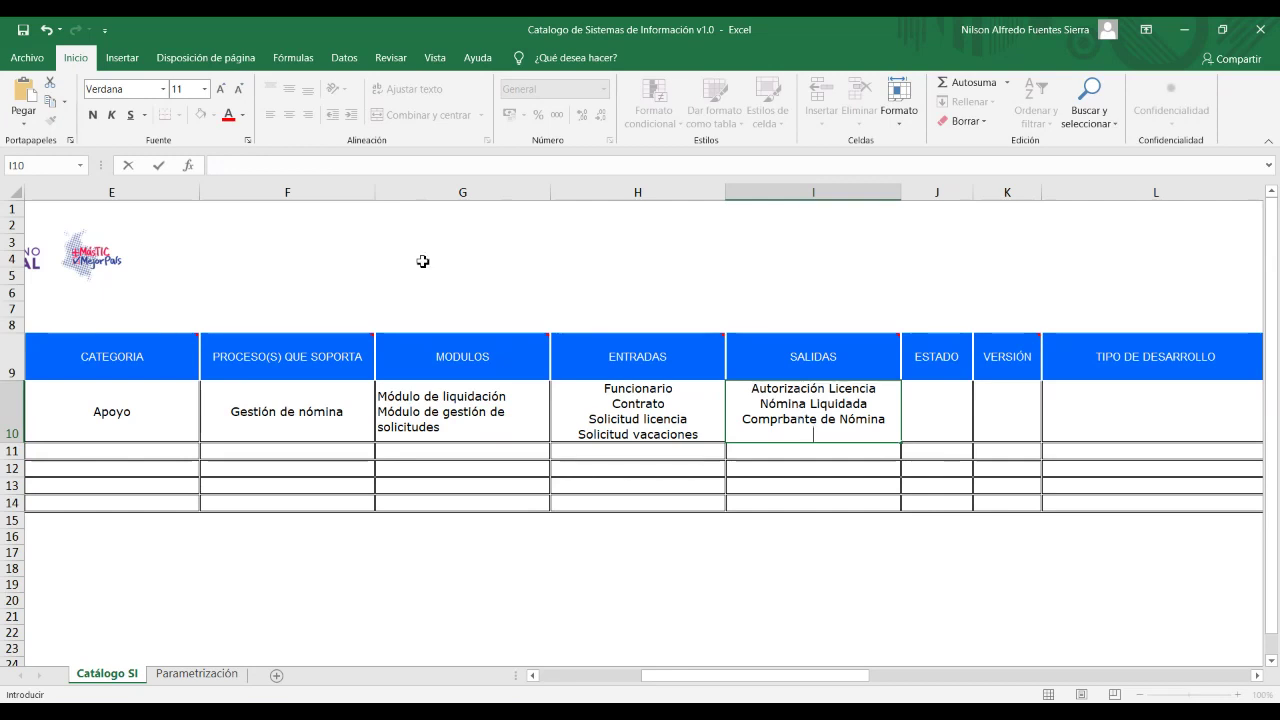
left_click(799, 426)
type("o")
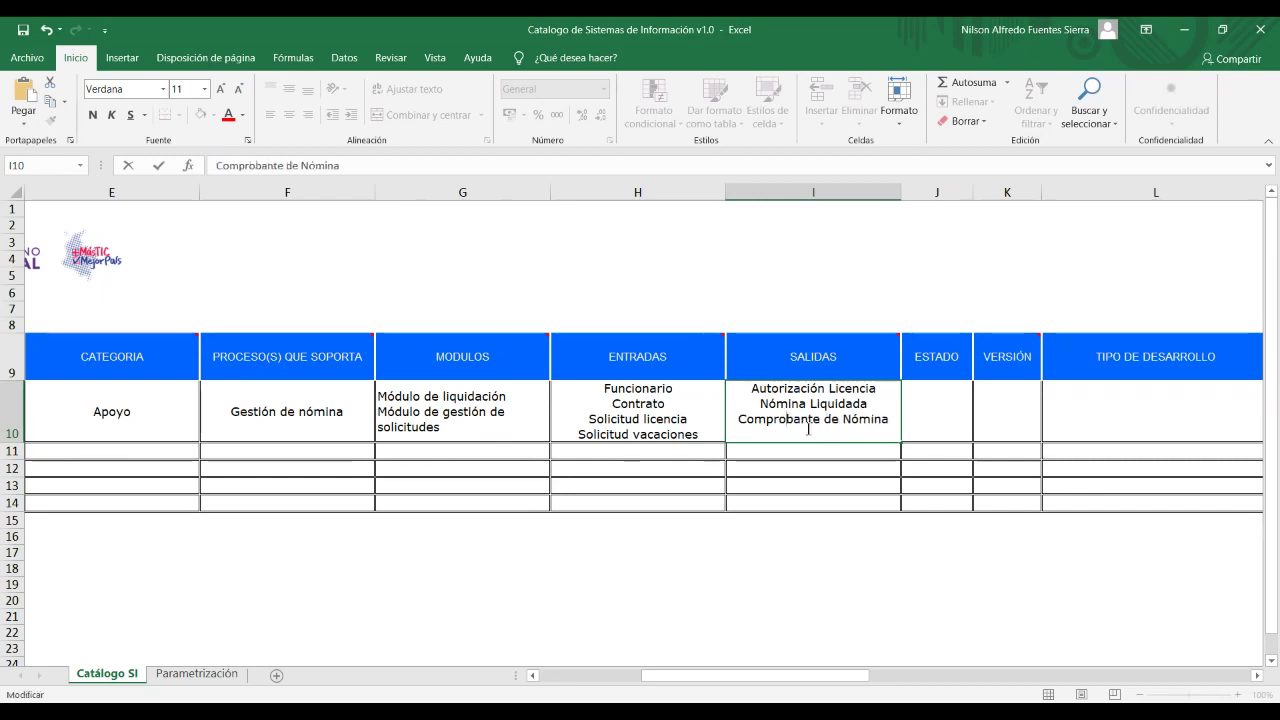
left_click(889, 421)
key("alt+Return")
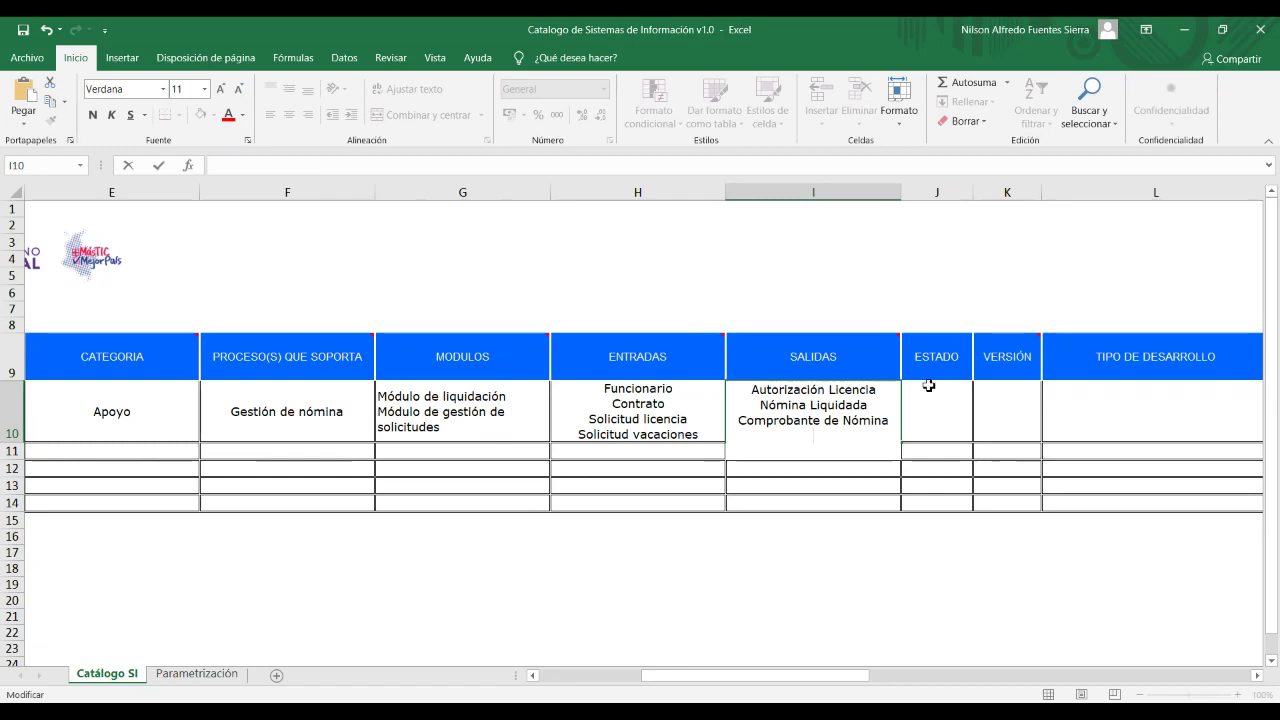
type("Autorización")
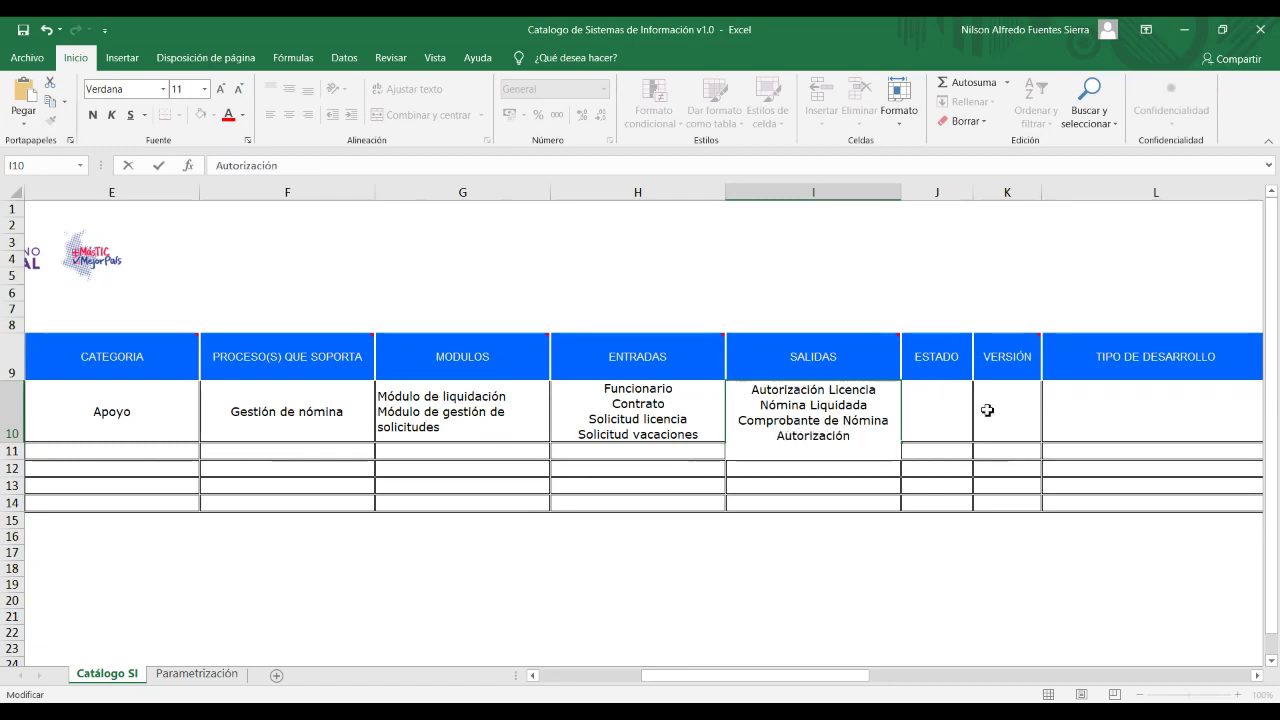
left_click(964, 403)
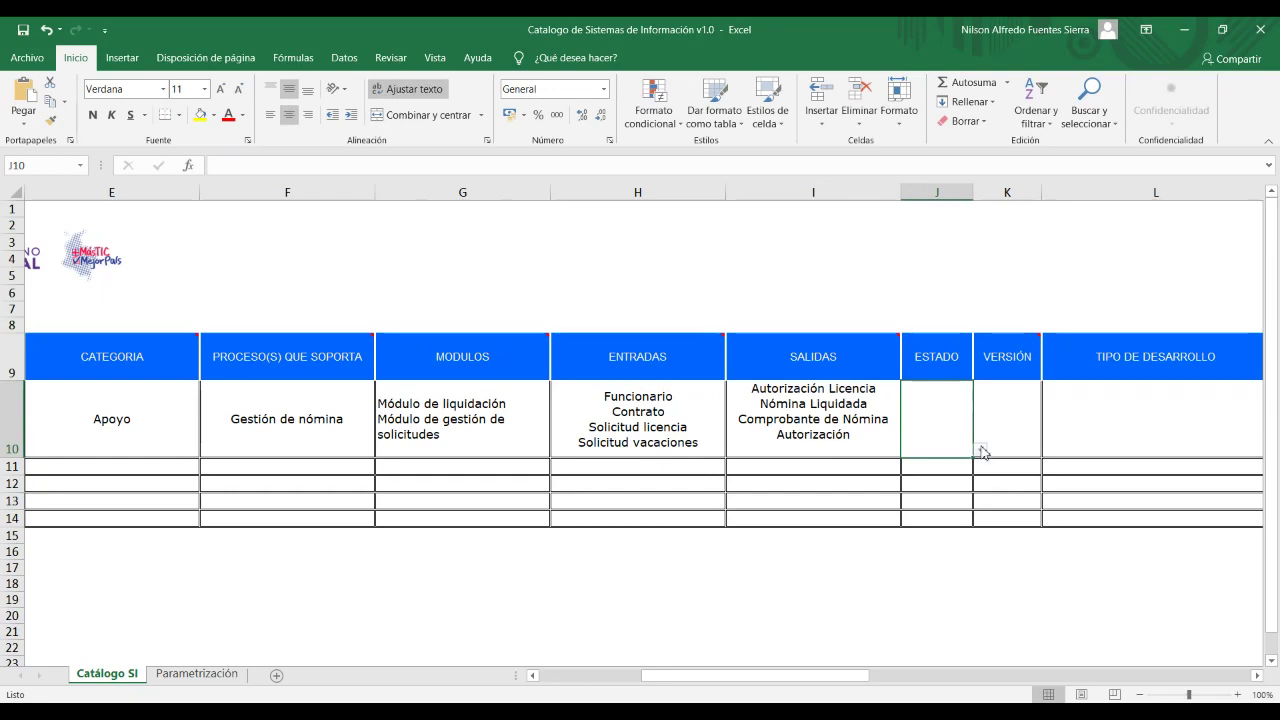
Set ESTADO in J10 to En Producción and type version 2.5 in K10.
left_click(981, 449)
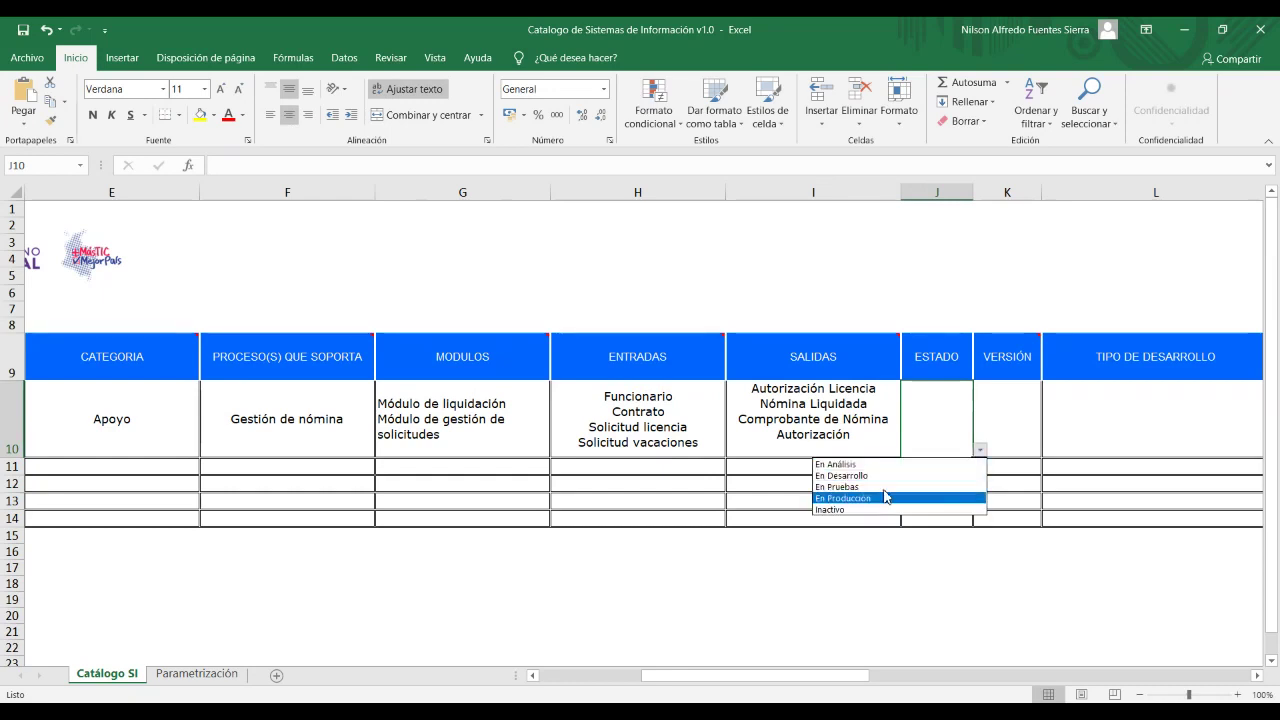
left_click(862, 498)
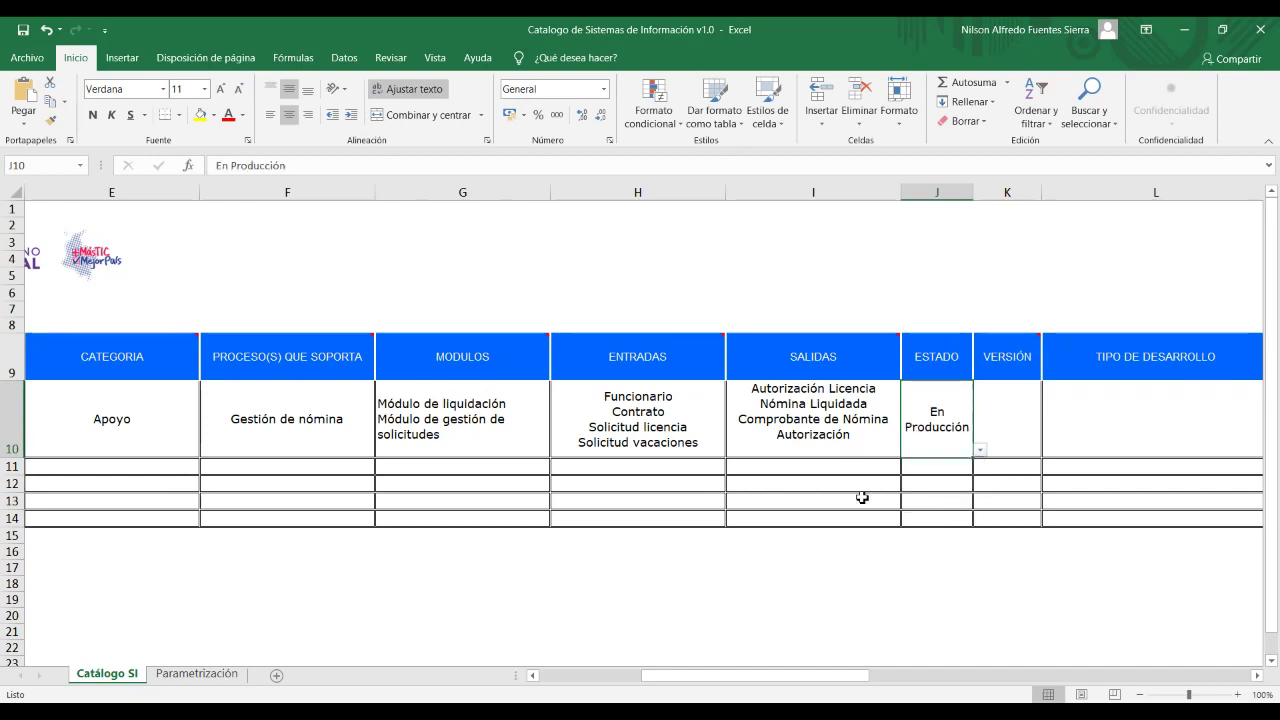
left_click(1010, 430)
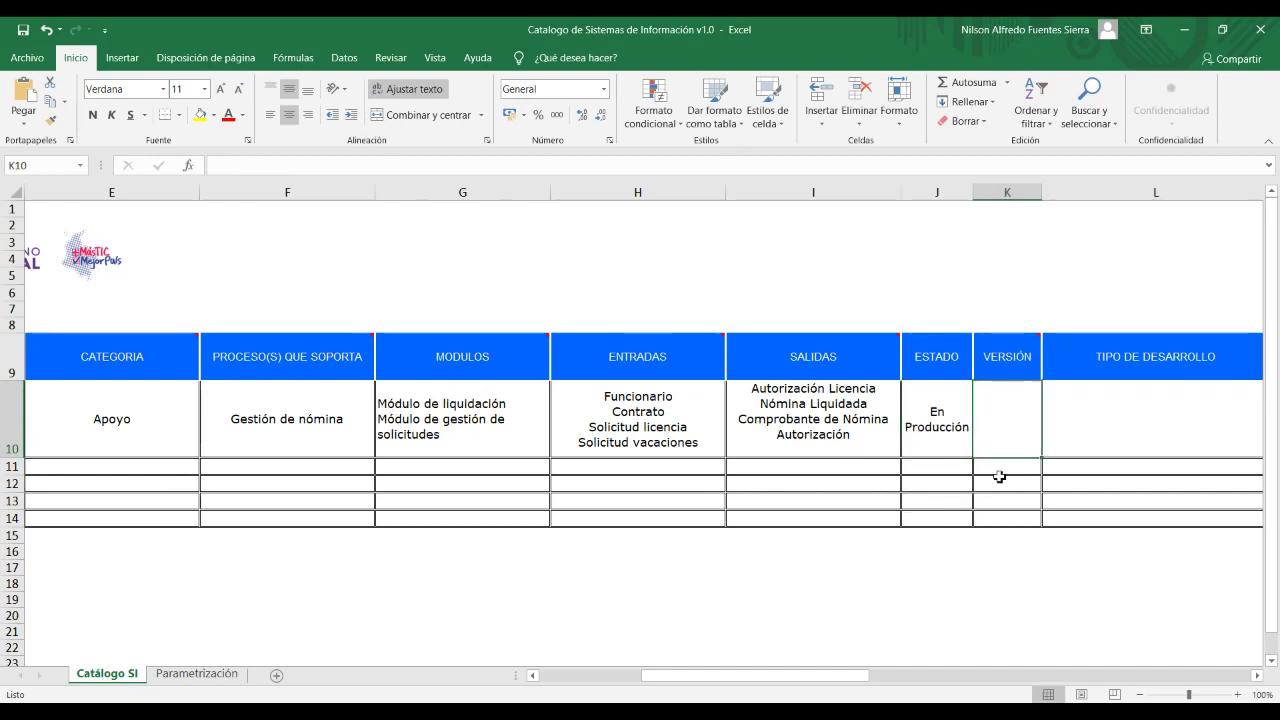
double_click(1011, 432)
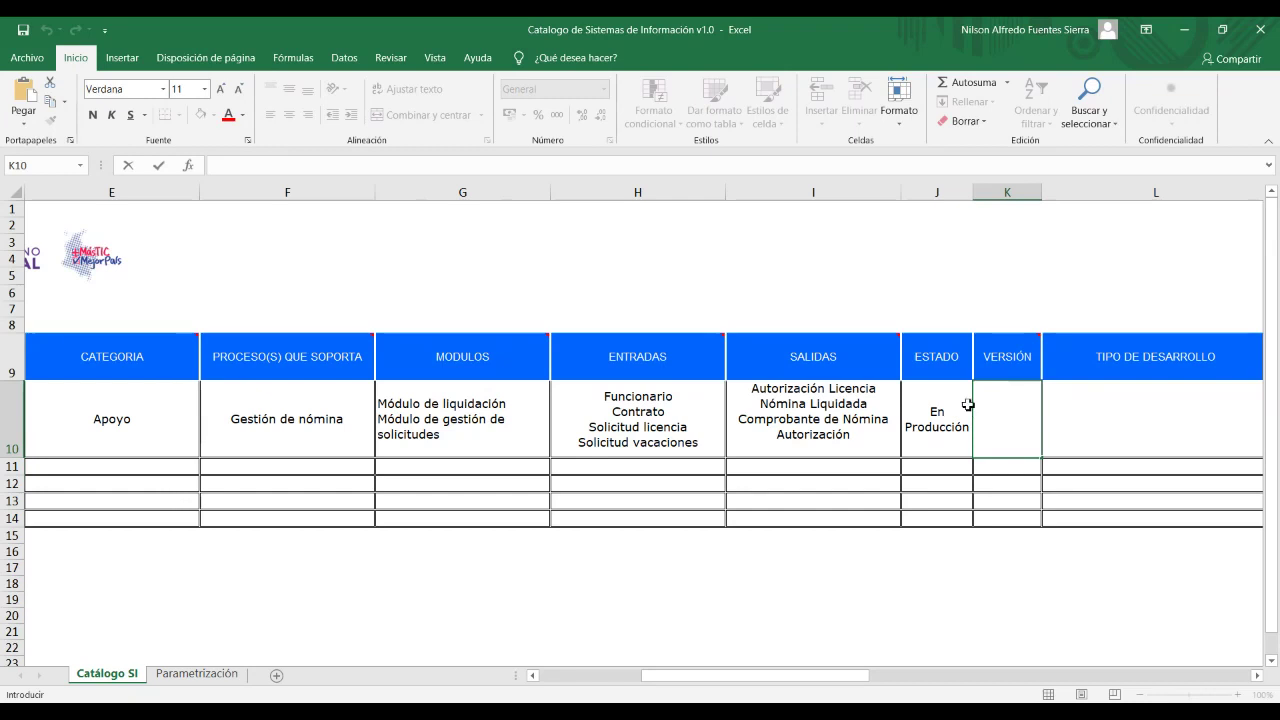
type("2.5")
Commit version 2.5 and set TIPO DE DESARROLLO in L10 to Desarrollo externo.
left_click(1200, 427)
left_click_drag(660, 675, 736, 694)
left_click(750, 449)
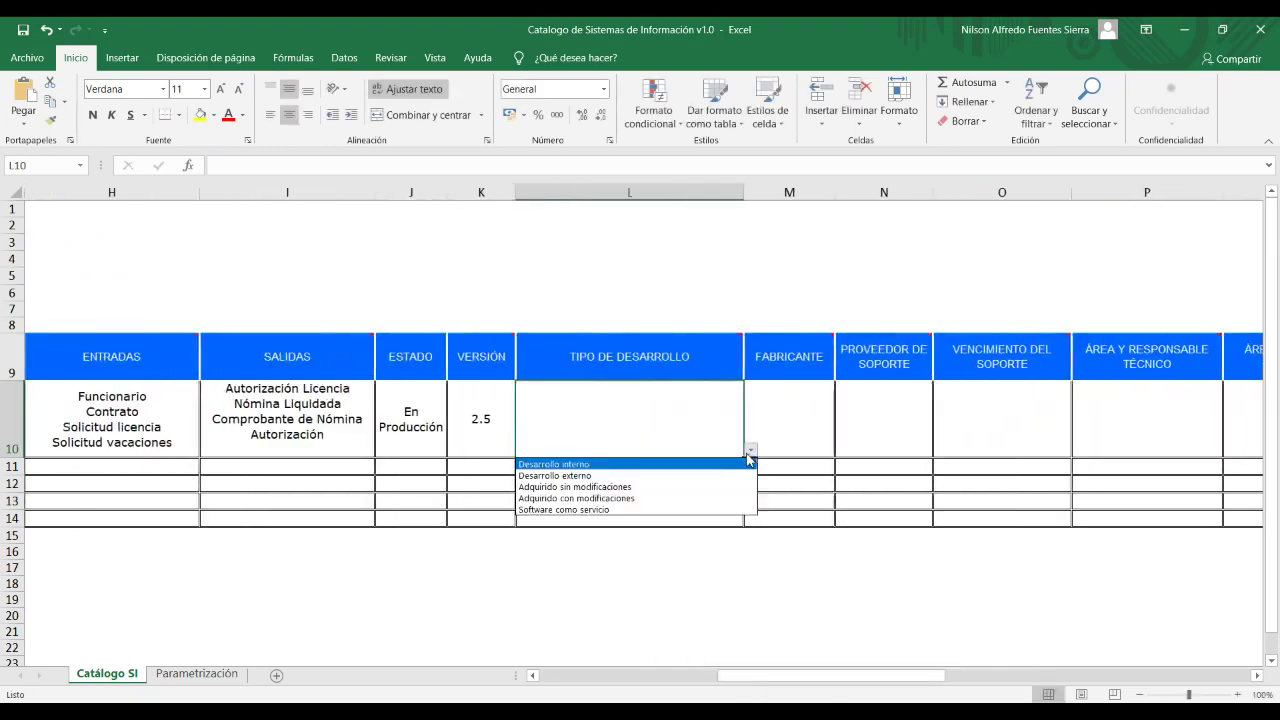
left_click(620, 476)
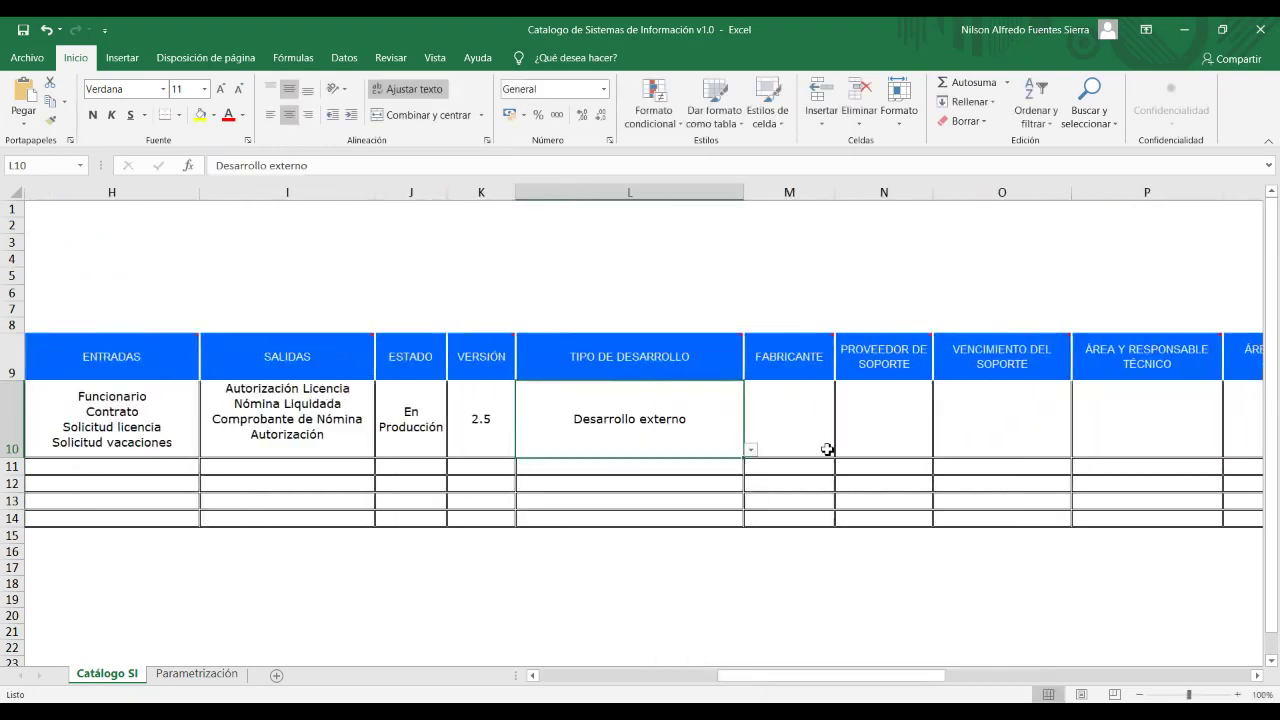
Enter SAP as FABRICANTE in M10 and Sistems Solutions as support provider in N10.
left_click(800, 429)
double_click(800, 429)
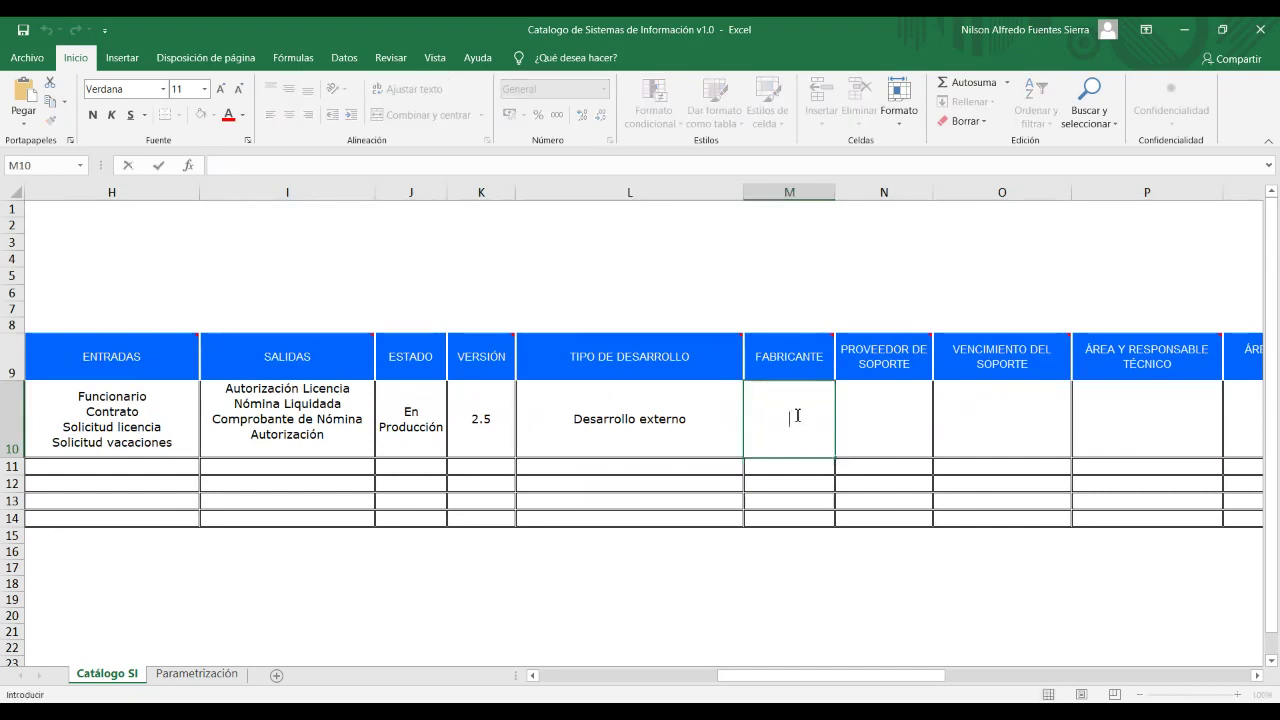
type("SAP")
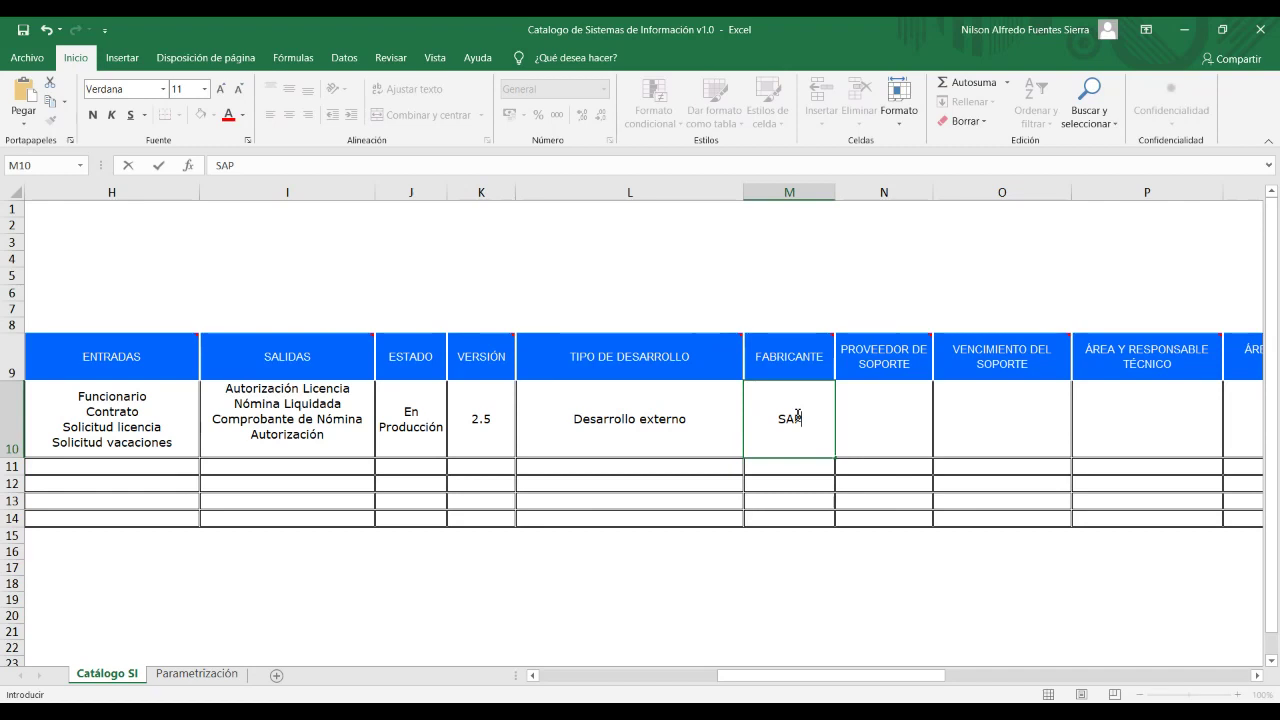
key("Tab")
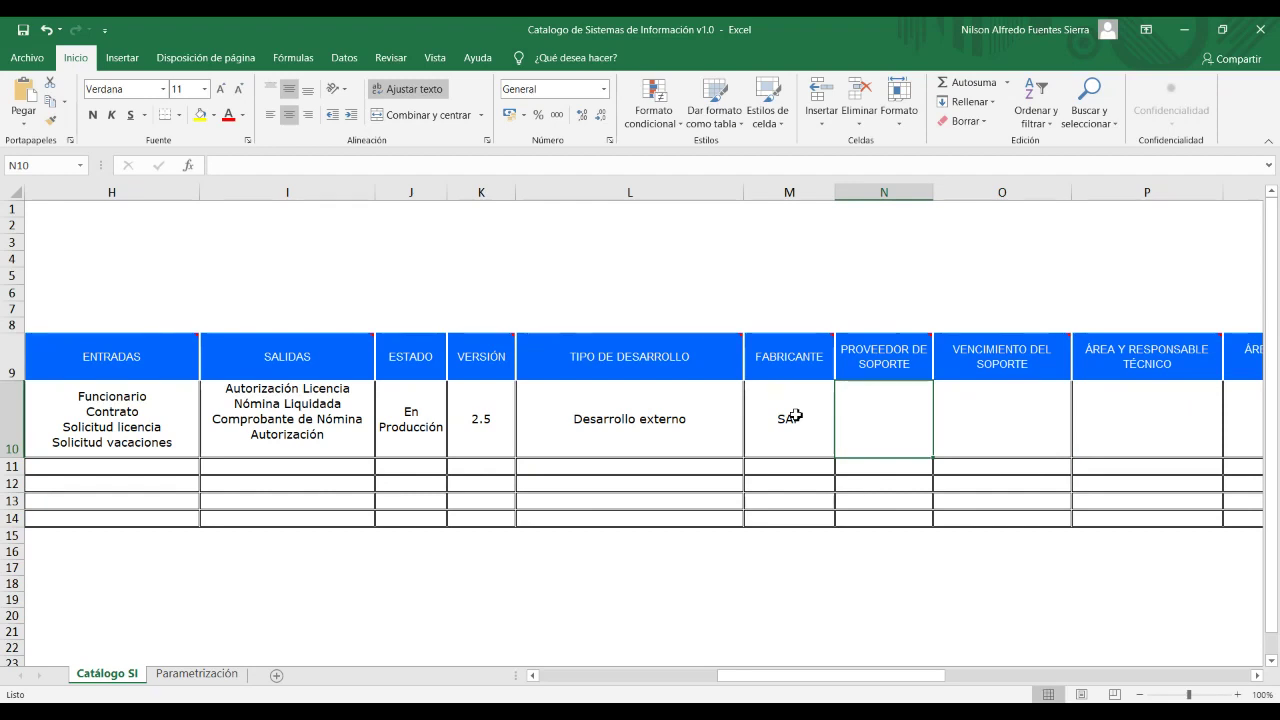
type("Sistems")
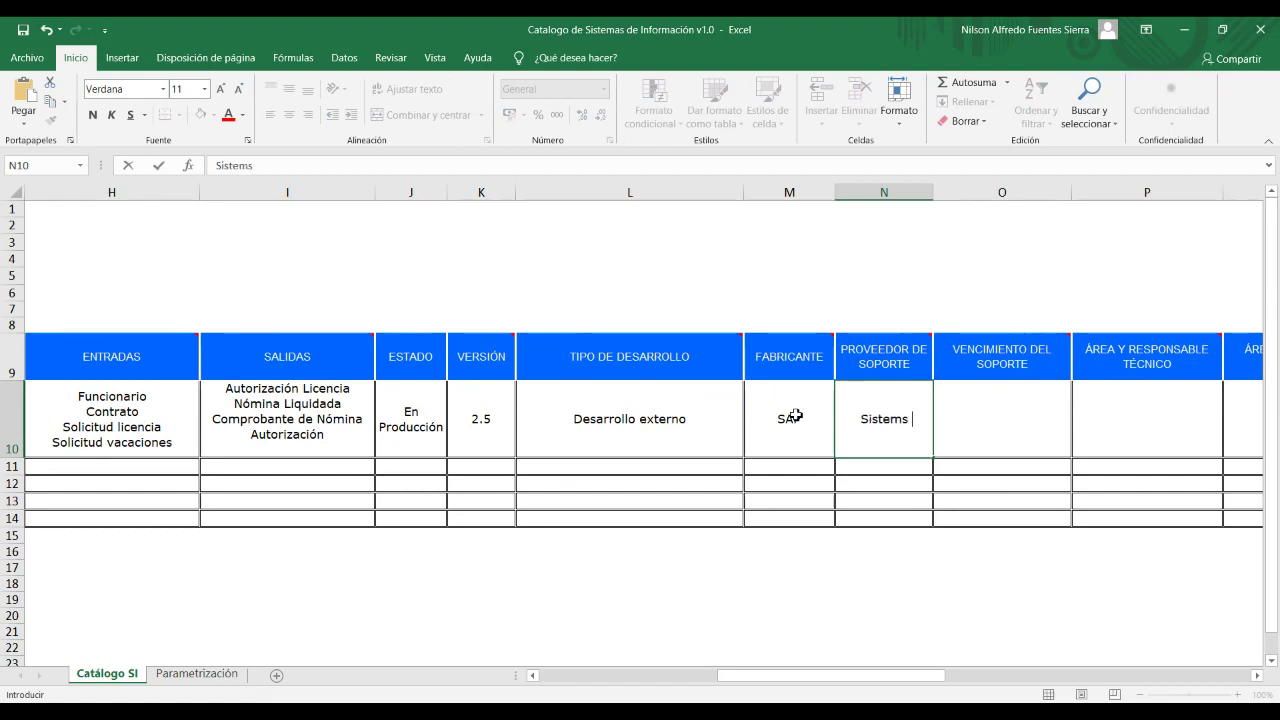
type(" Solutions")
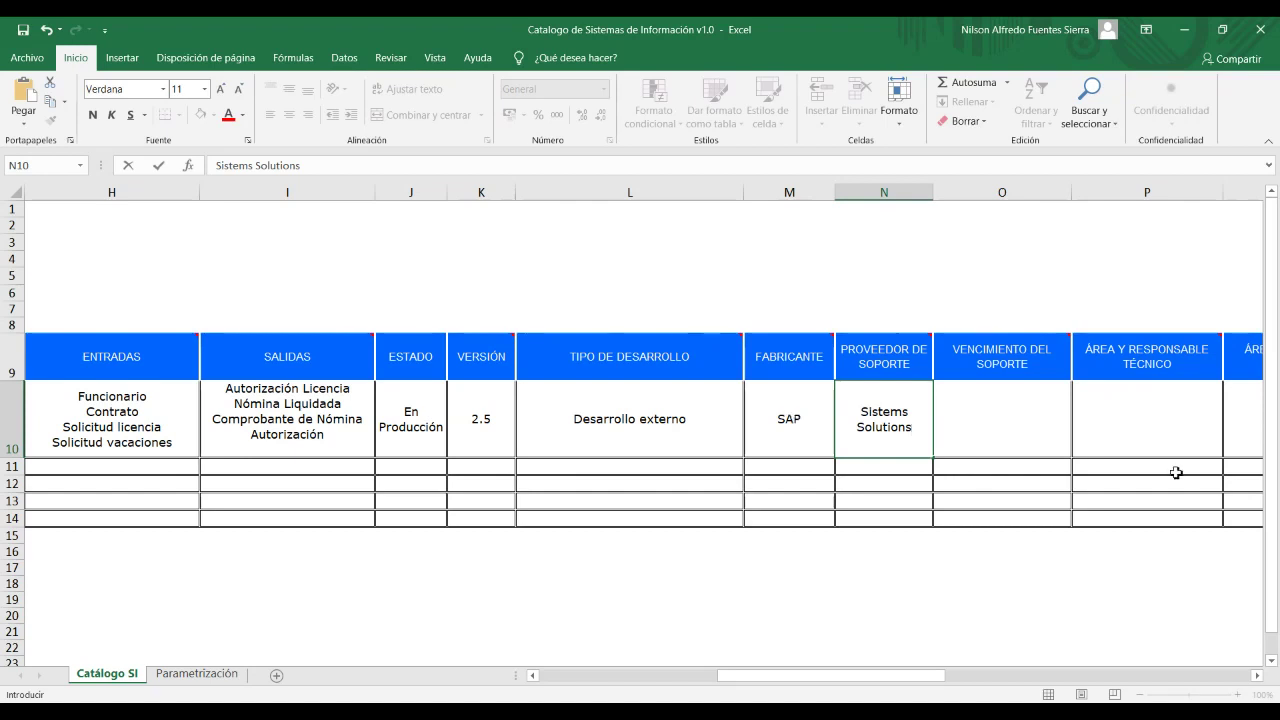
left_click(1000, 416)
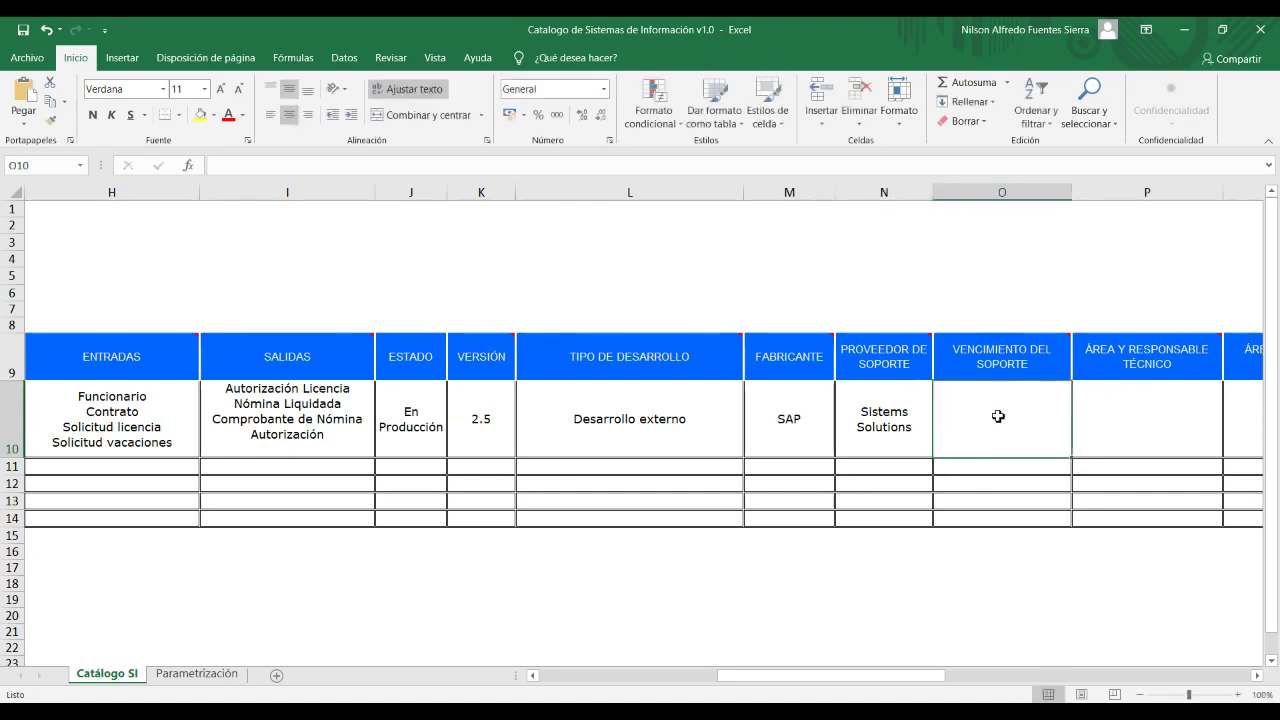
Enter support expiry 31 diciembre de 2020 in O10 and the technical responsible's name in P10.
type("31 dicie")
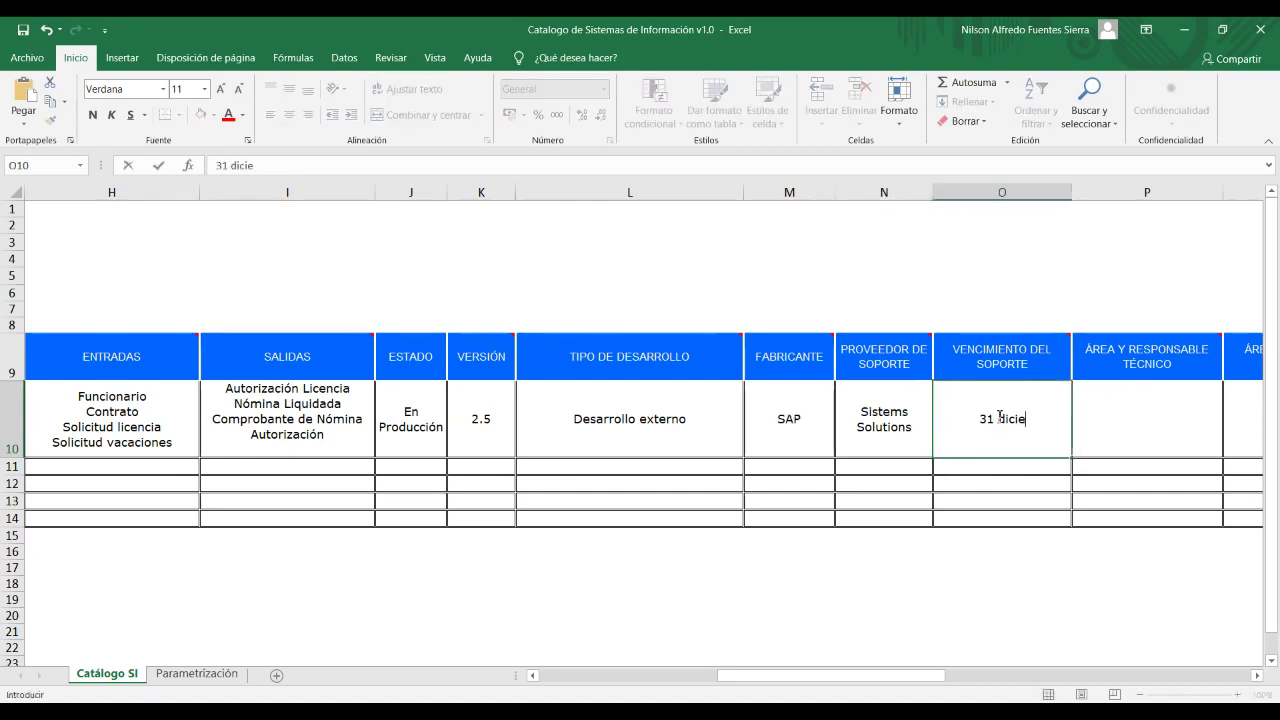
type("mbre de 2020")
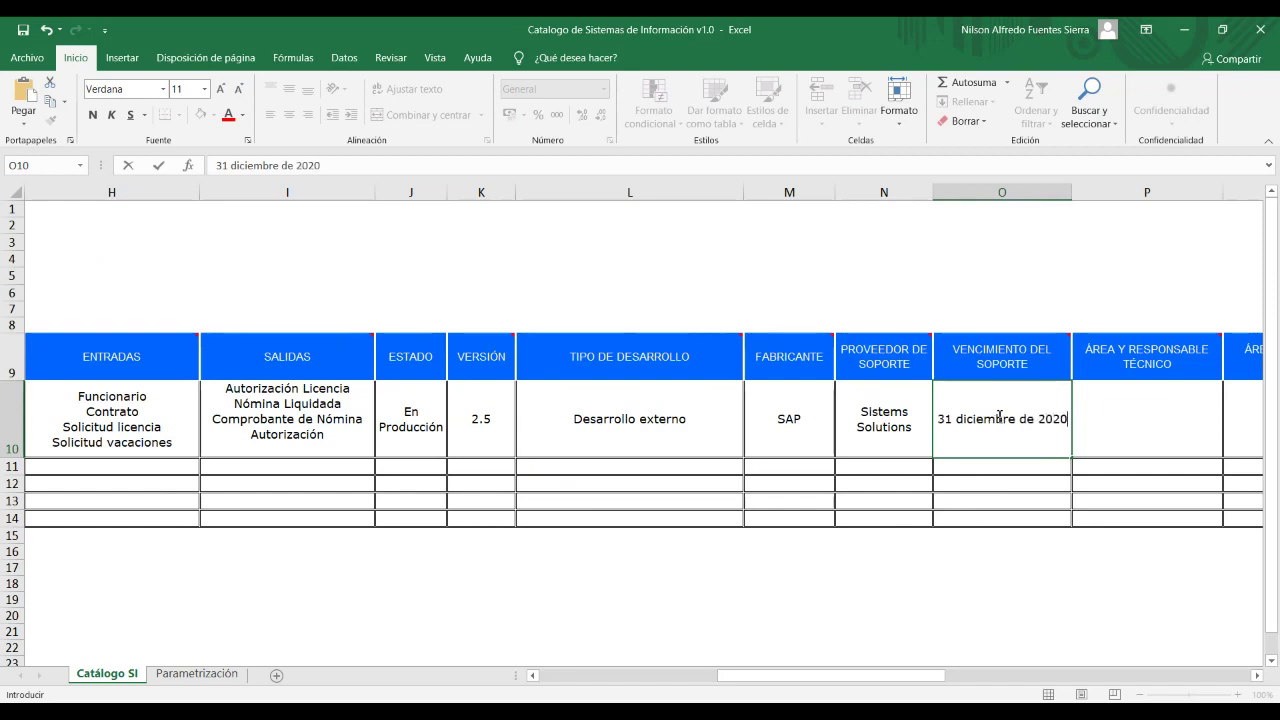
left_click(1100, 446)
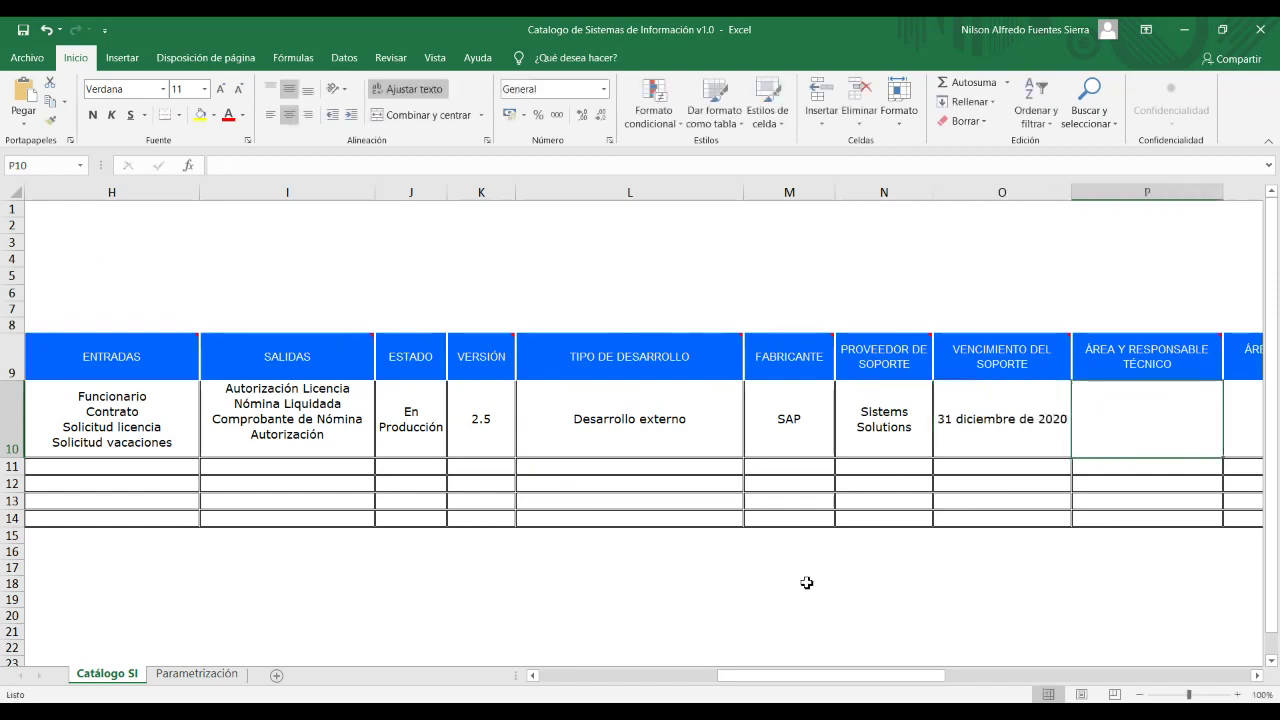
left_click_drag(805, 676, 857, 686)
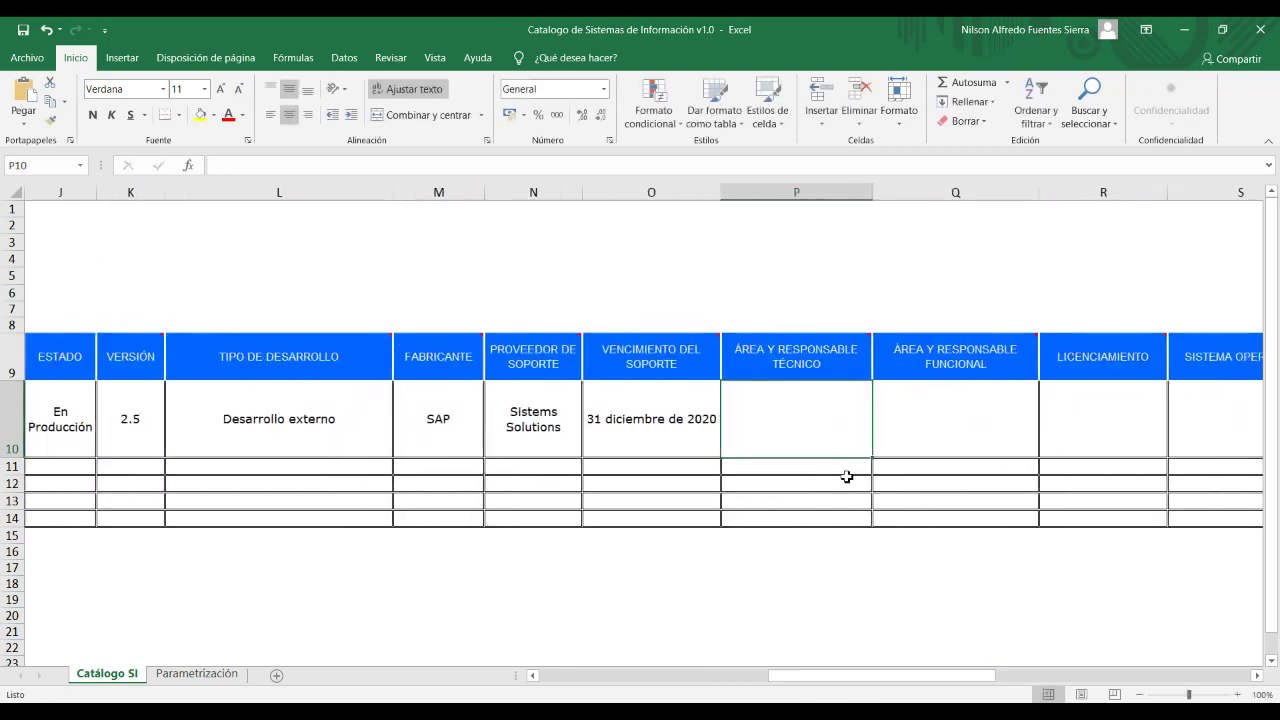
double_click(825, 429)
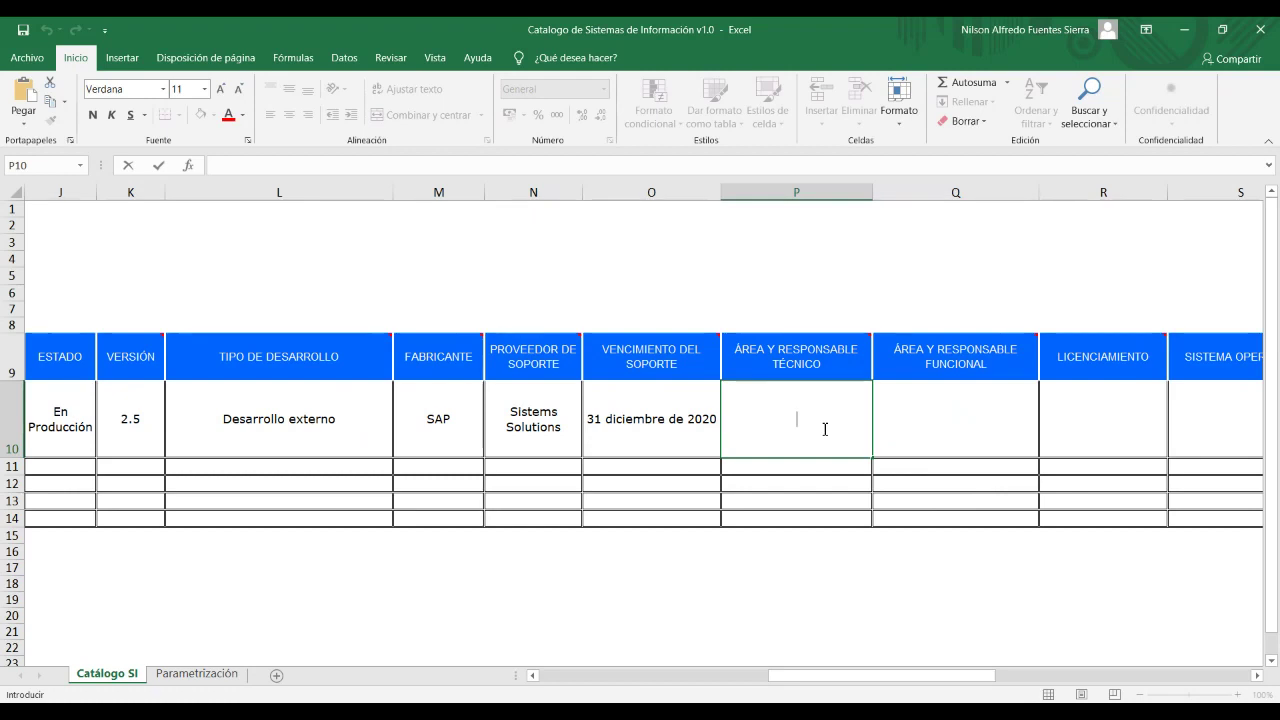
type("Pepito")
type("Suarez")
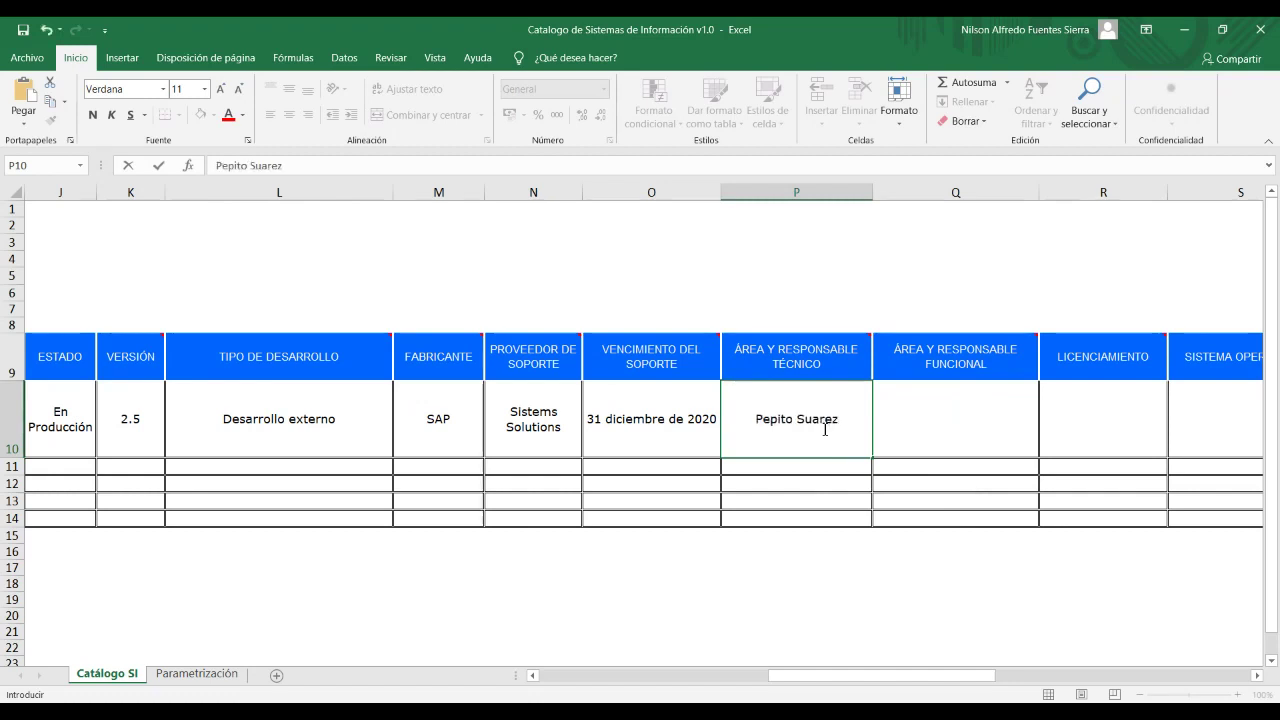
key("Tab")
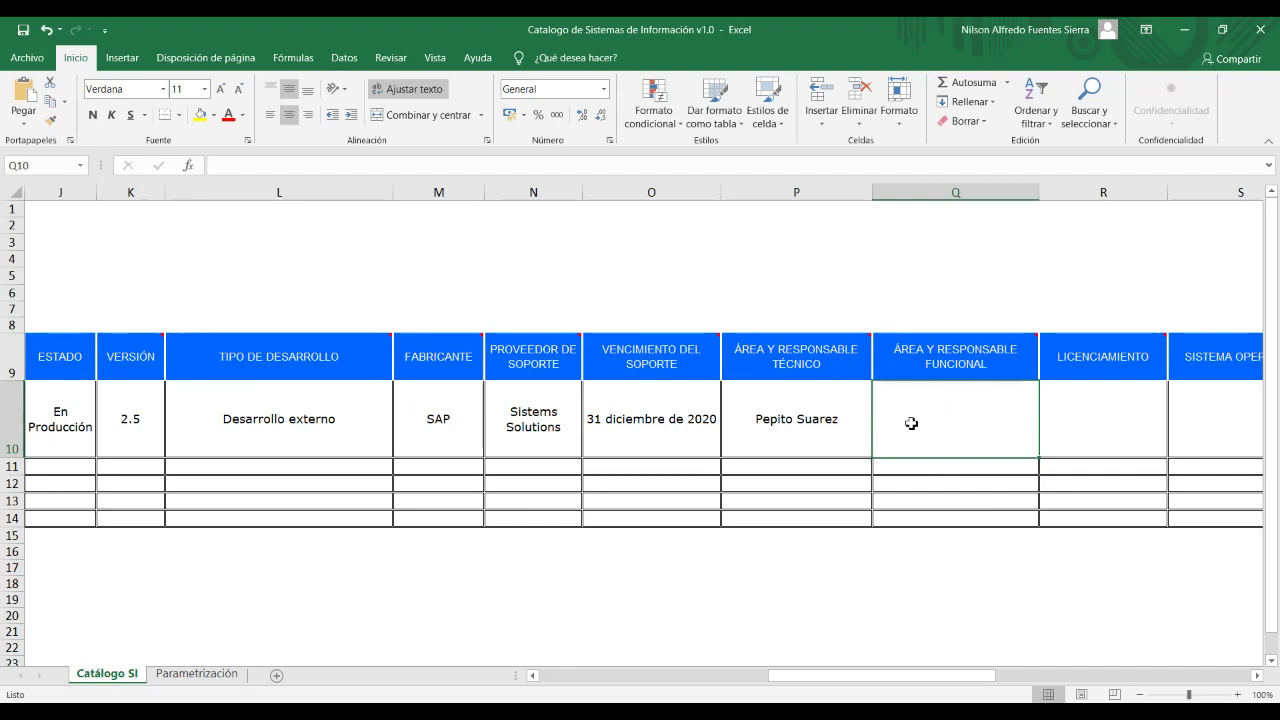
Enter the functional responsible's name in Q10 and licensing '5 licencias a perpetuidad' in R10.
type("Mari")
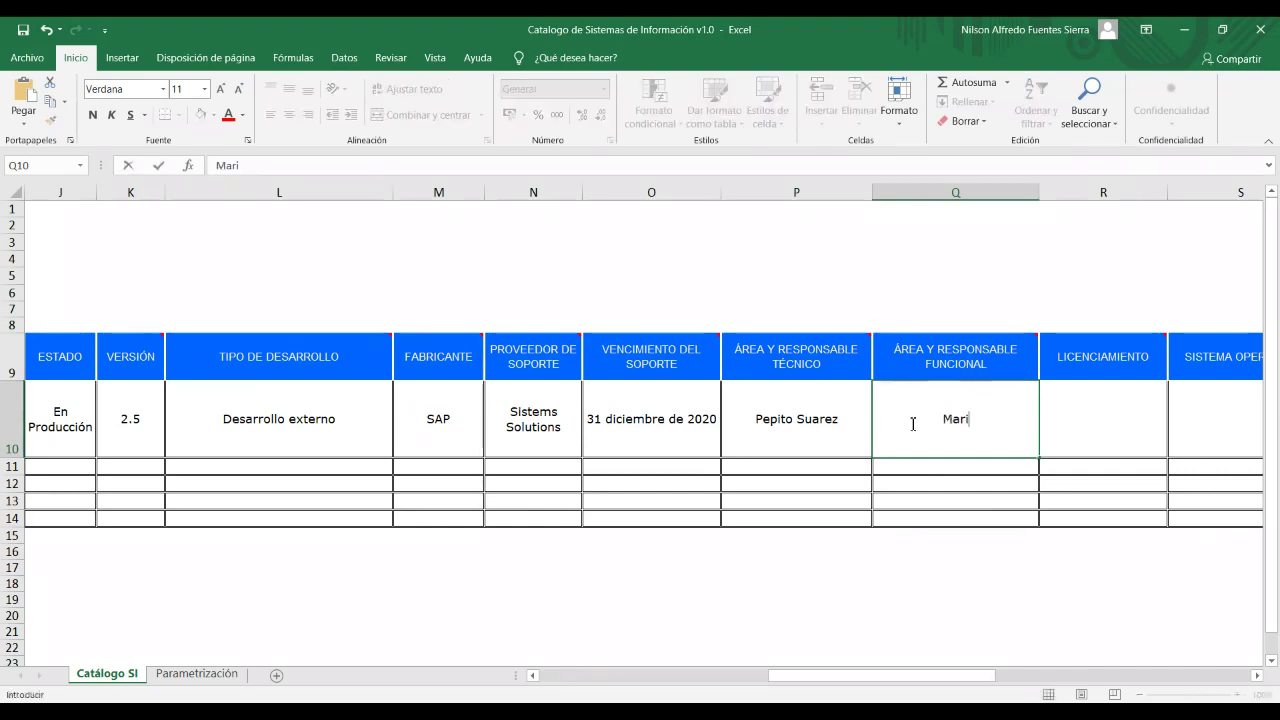
type("a Magad")
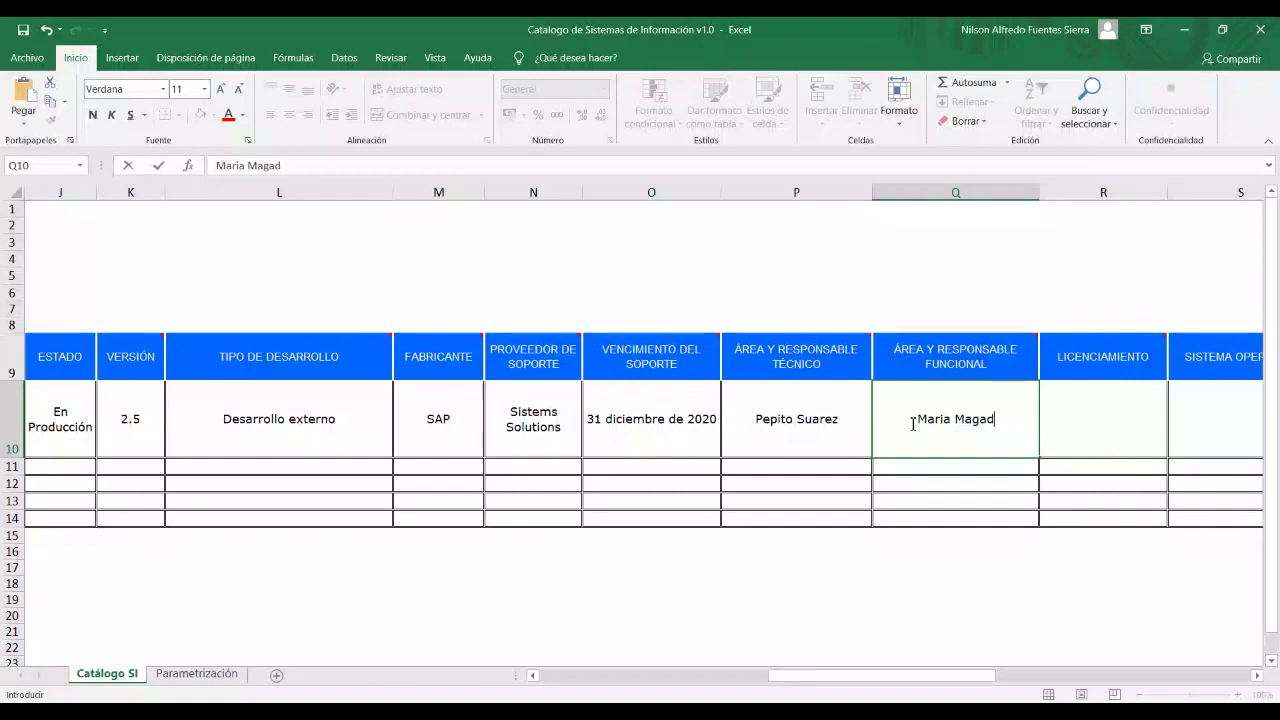
type("elan")
left_click(1126, 423)
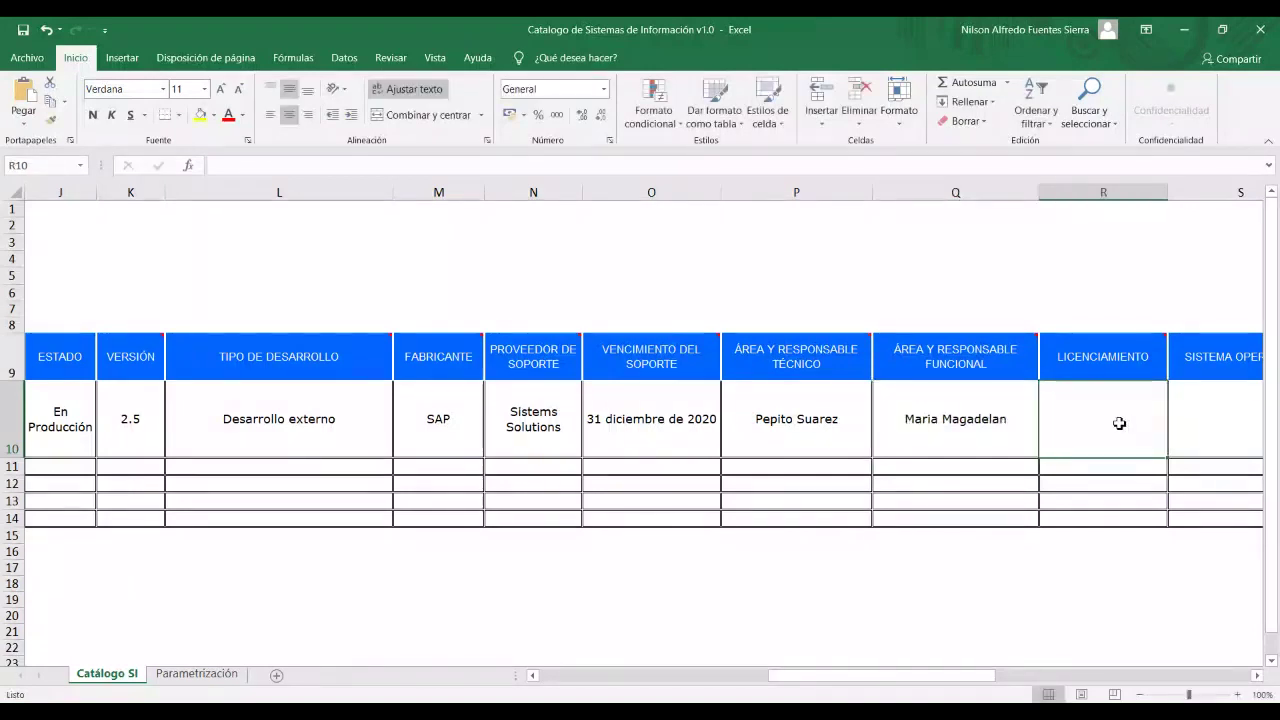
double_click(1119, 423)
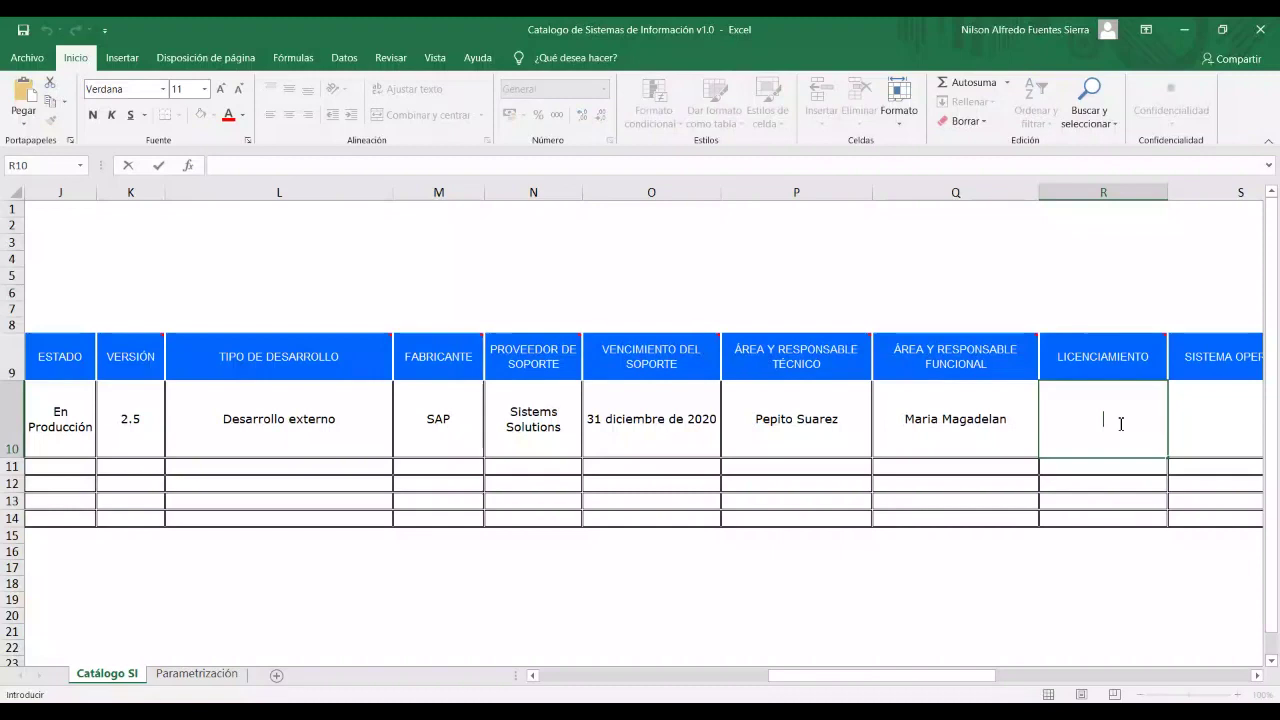
type("P")
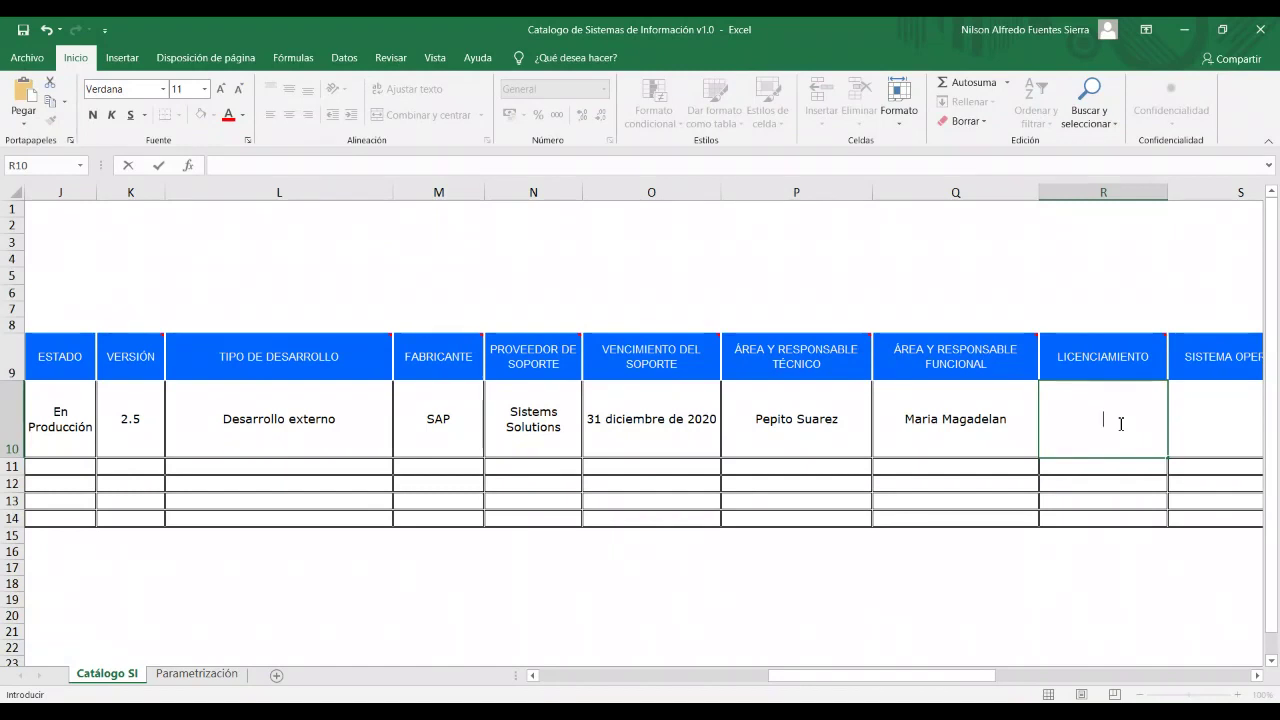
type("5 licencias a per")
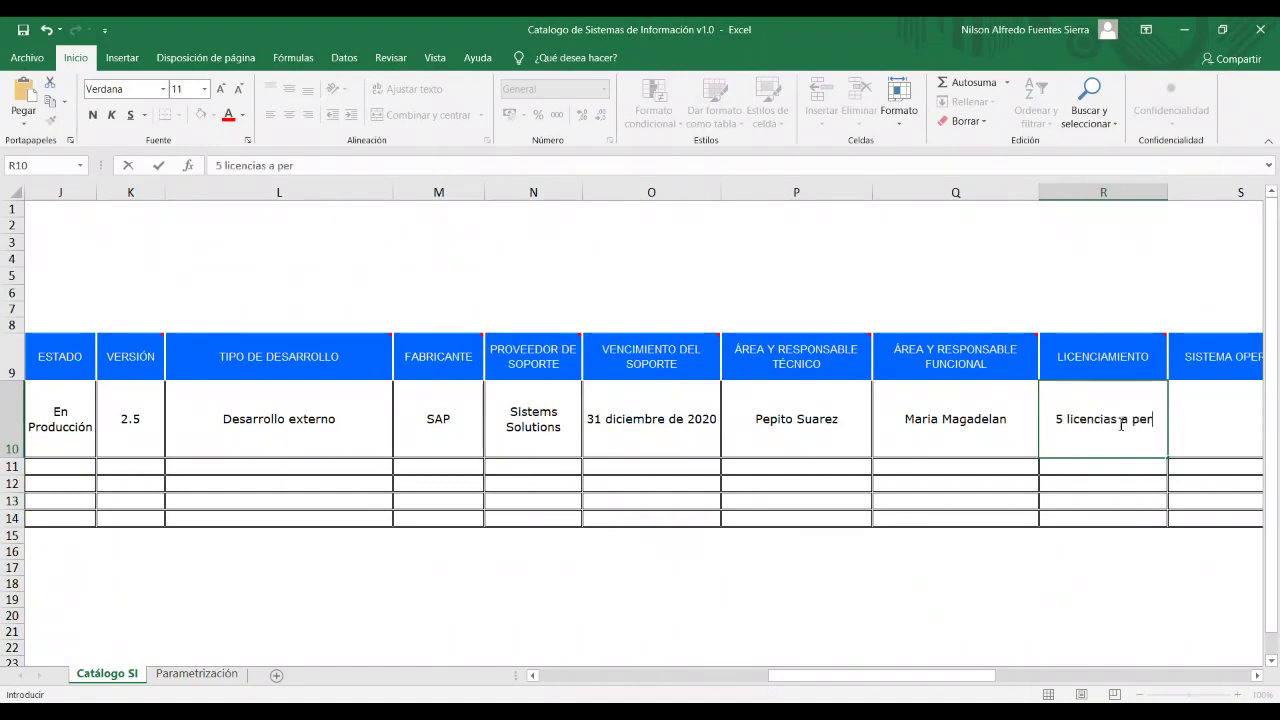
type("petuidad")
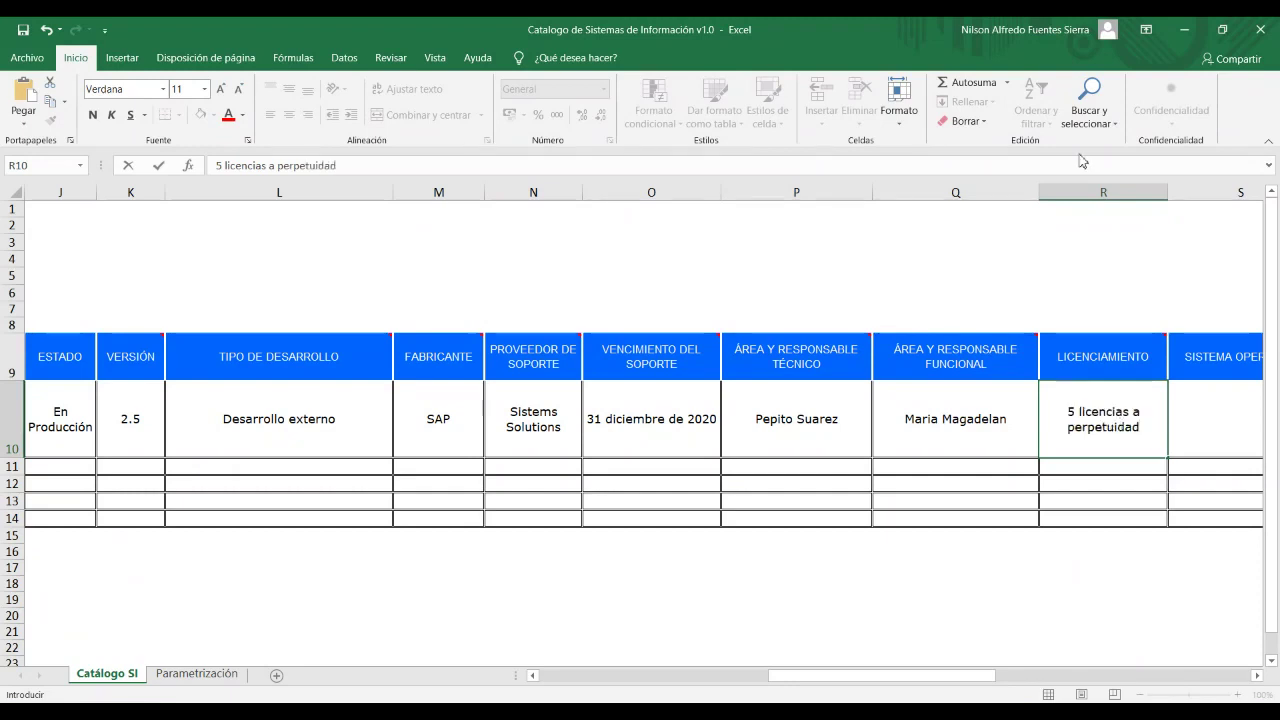
Enter operating system Windows Server 2101 and programming language NA in row 10.
left_click(1164, 407)
left_click(1214, 412)
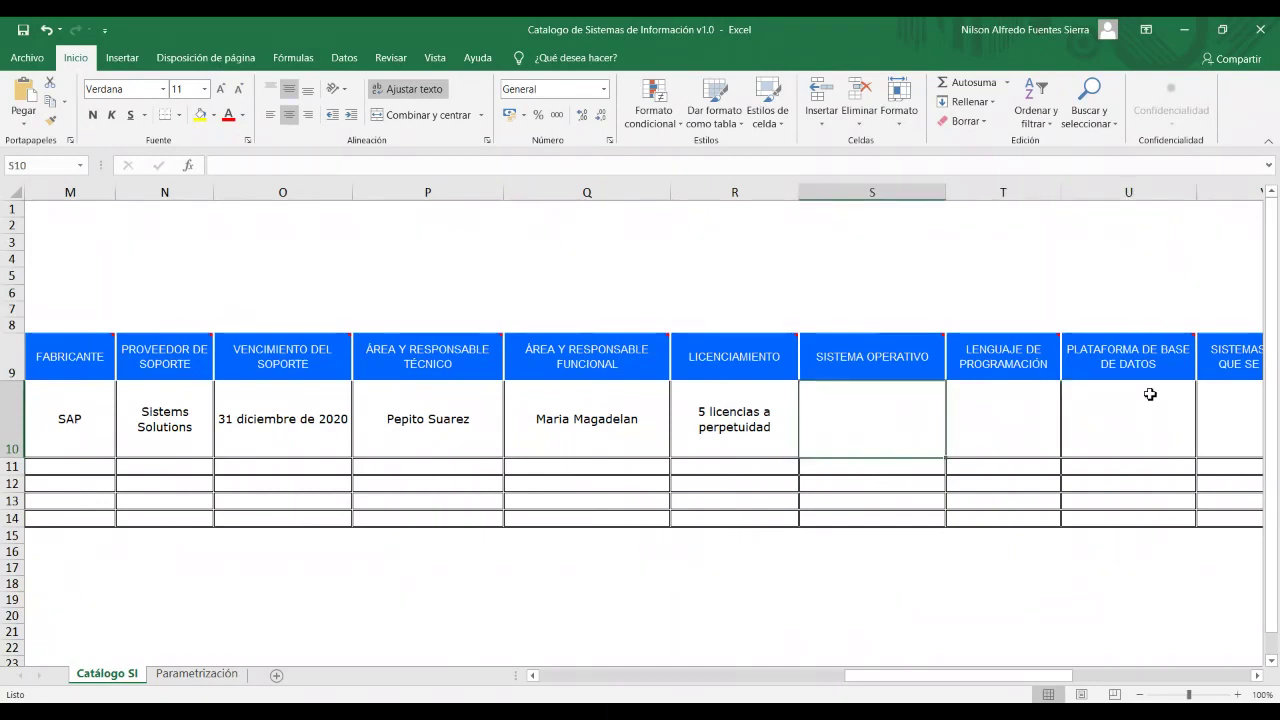
type("Wondows")
key("BackSpace")
key("BackSpace")
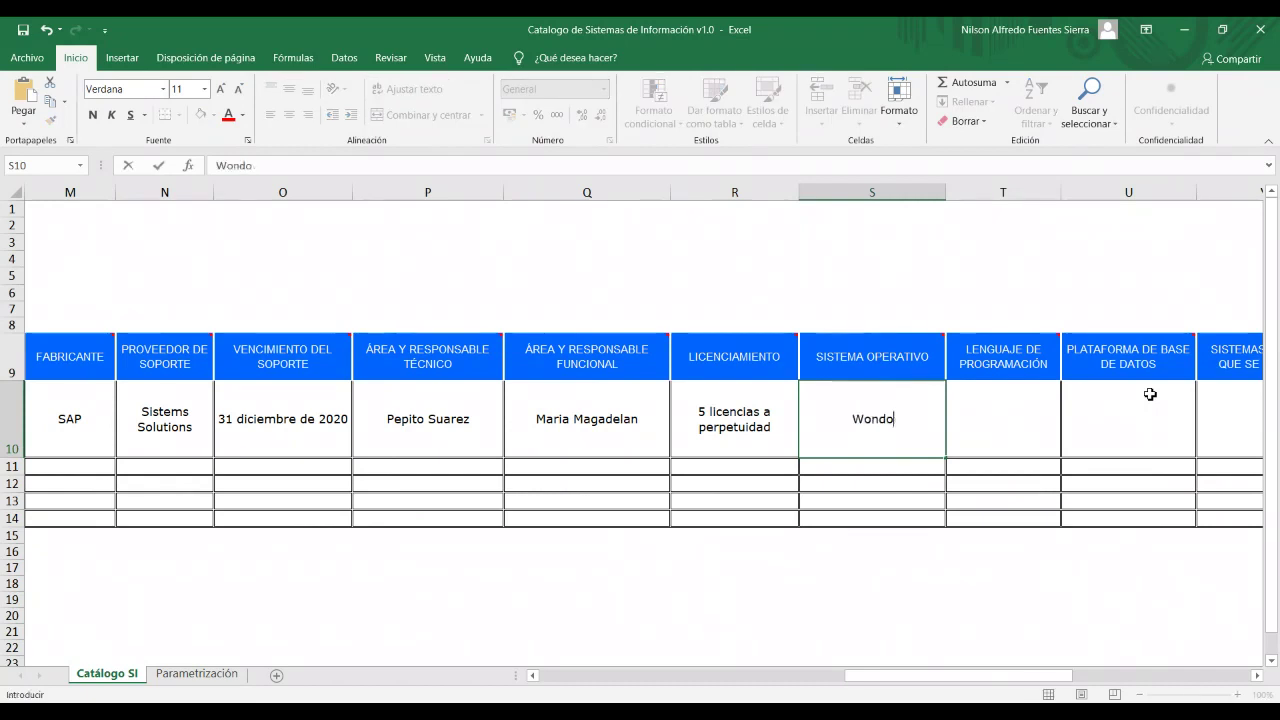
key("BackSpace")
key("BackSpace")
key("BackSpace")
key("BackSpace")
type("indows Server")
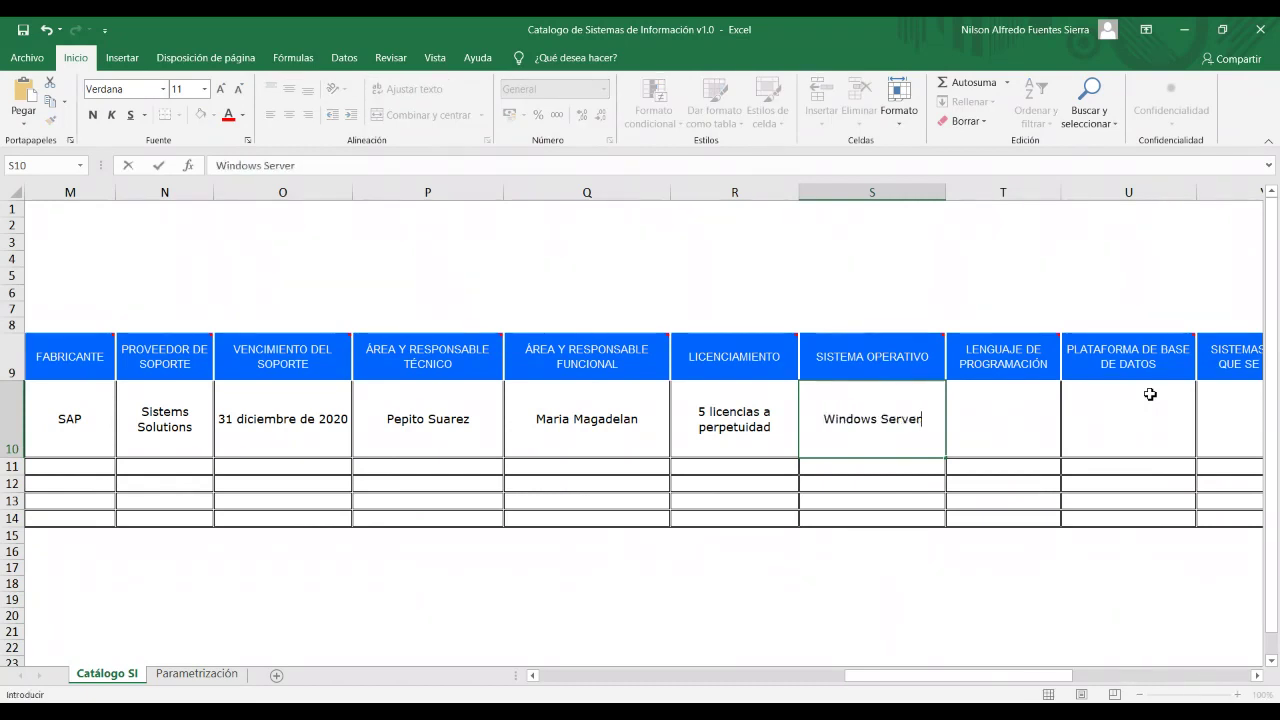
type(" 2101")
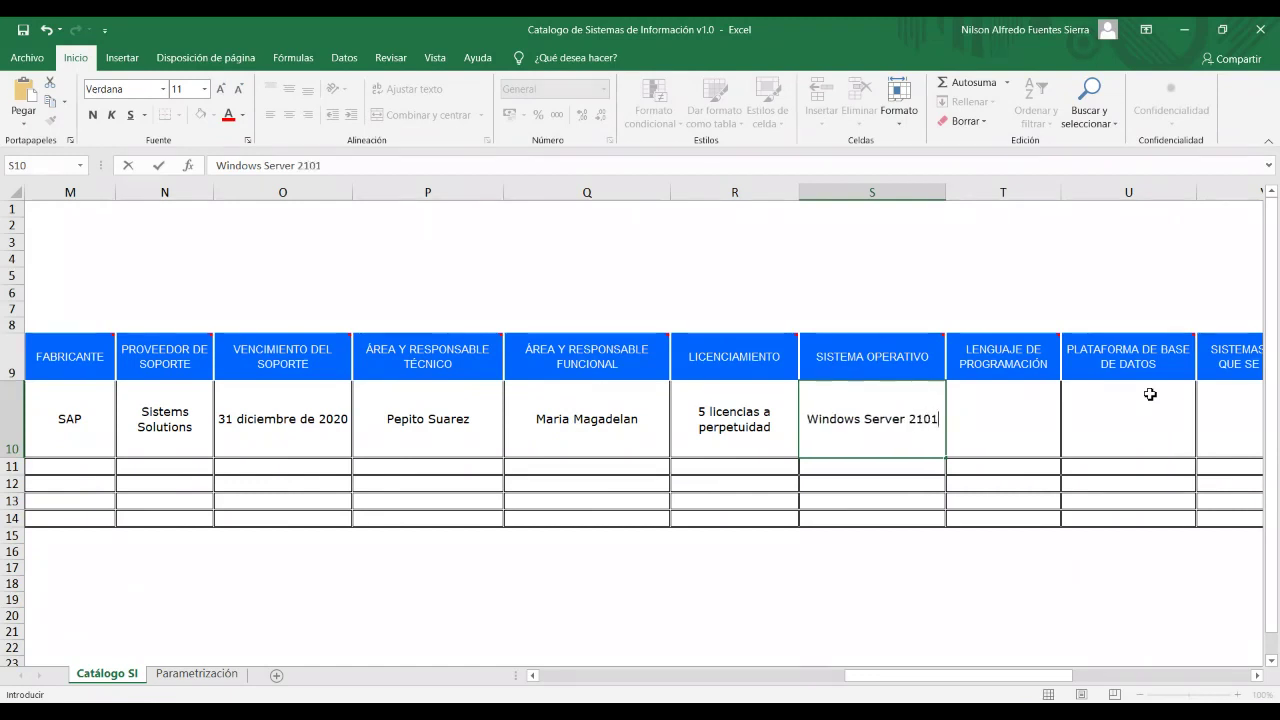
key("Tab")
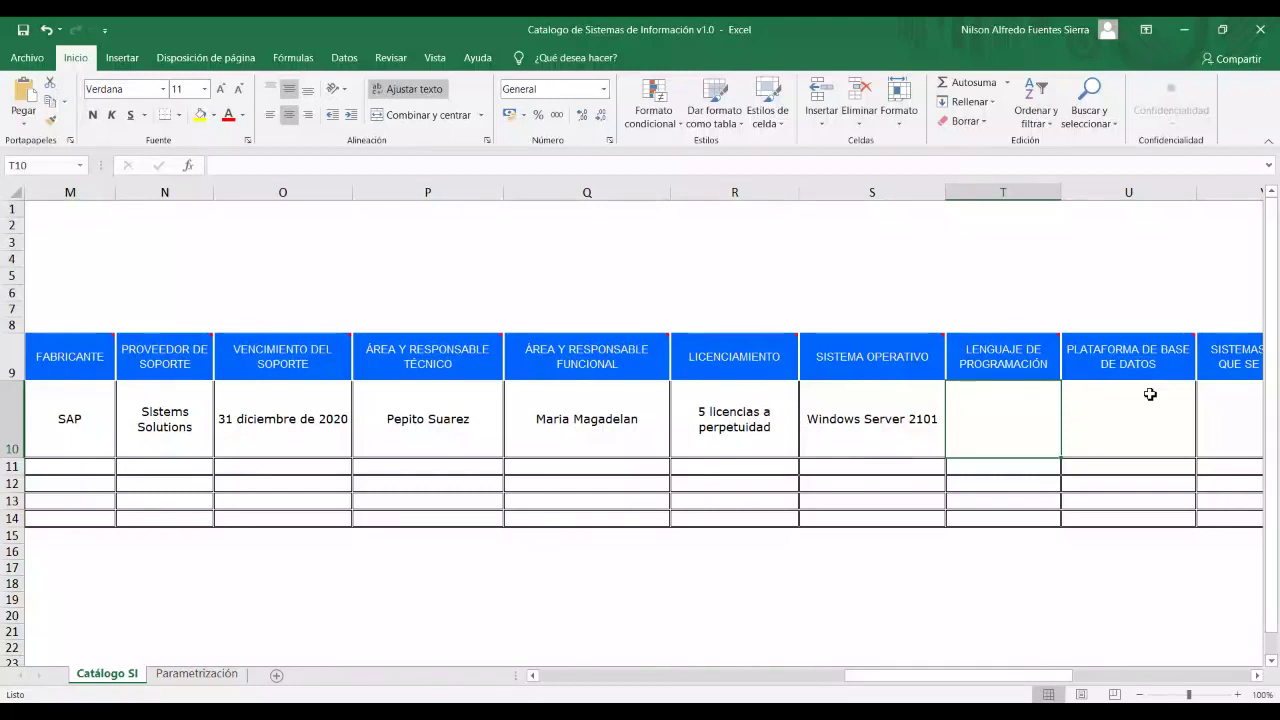
type("NA")
key("Tab")
Enter database platform Oracle 12c and integrated system Directorio Activo in row 10.
scroll(1150, 394, "right", 3)
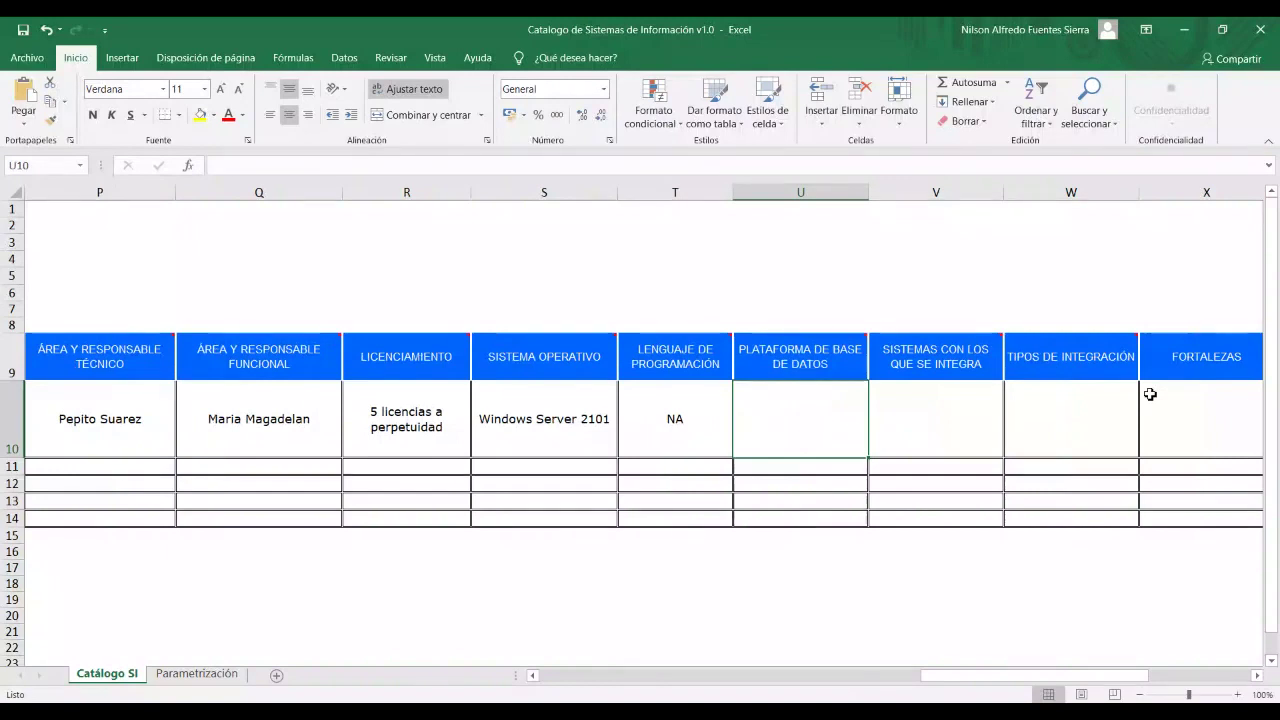
type("Orackle")
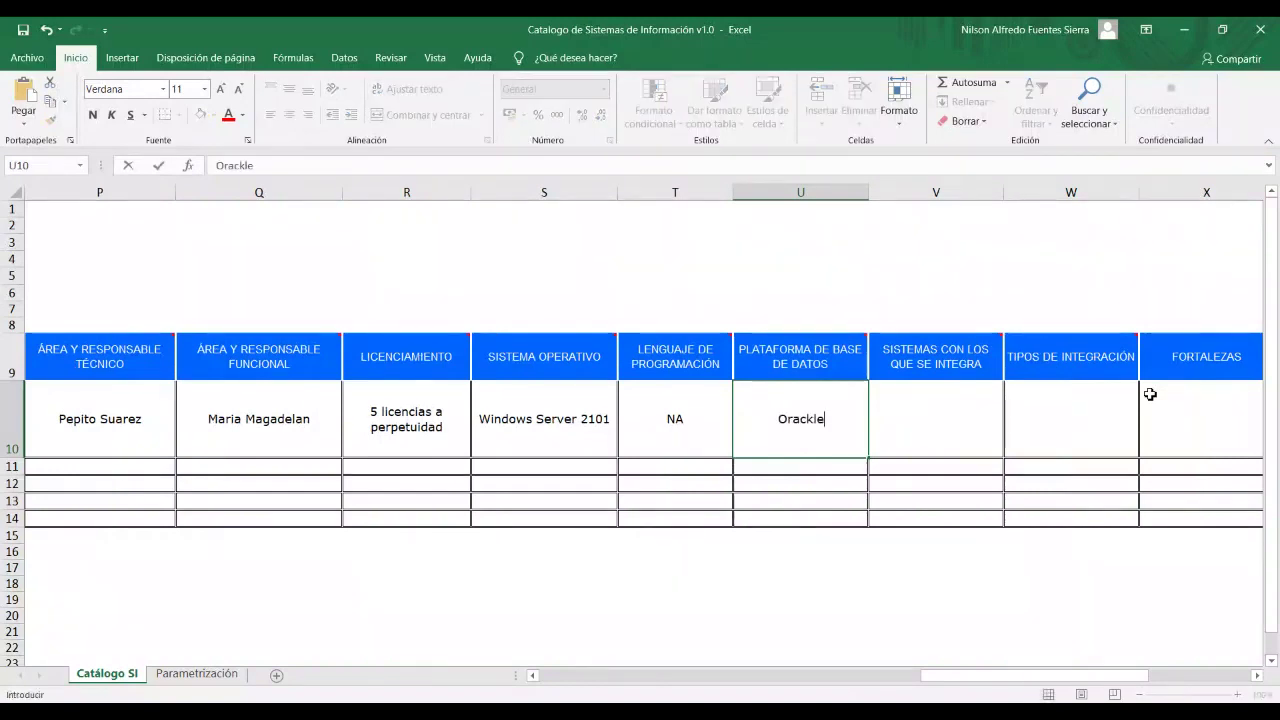
key("BackSpace")
key("BackSpace")
key("BackSpace")
key("BackSpace")
type("cle 12")
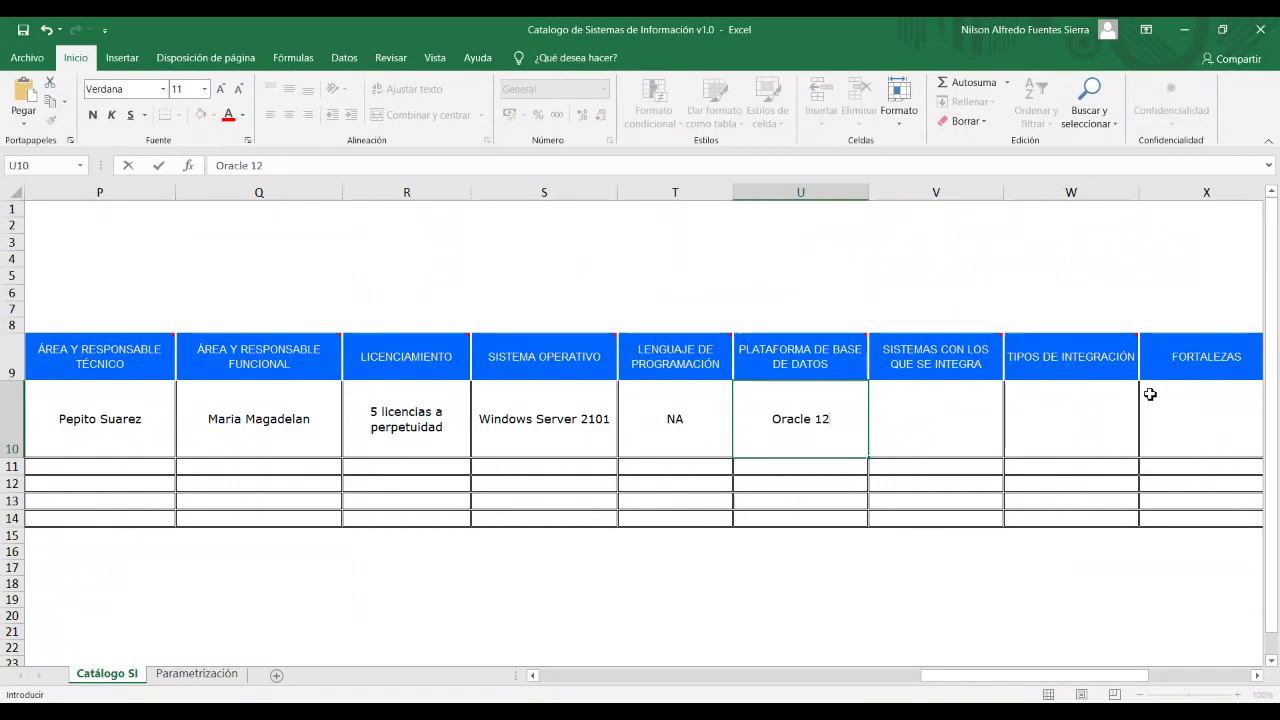
type("c")
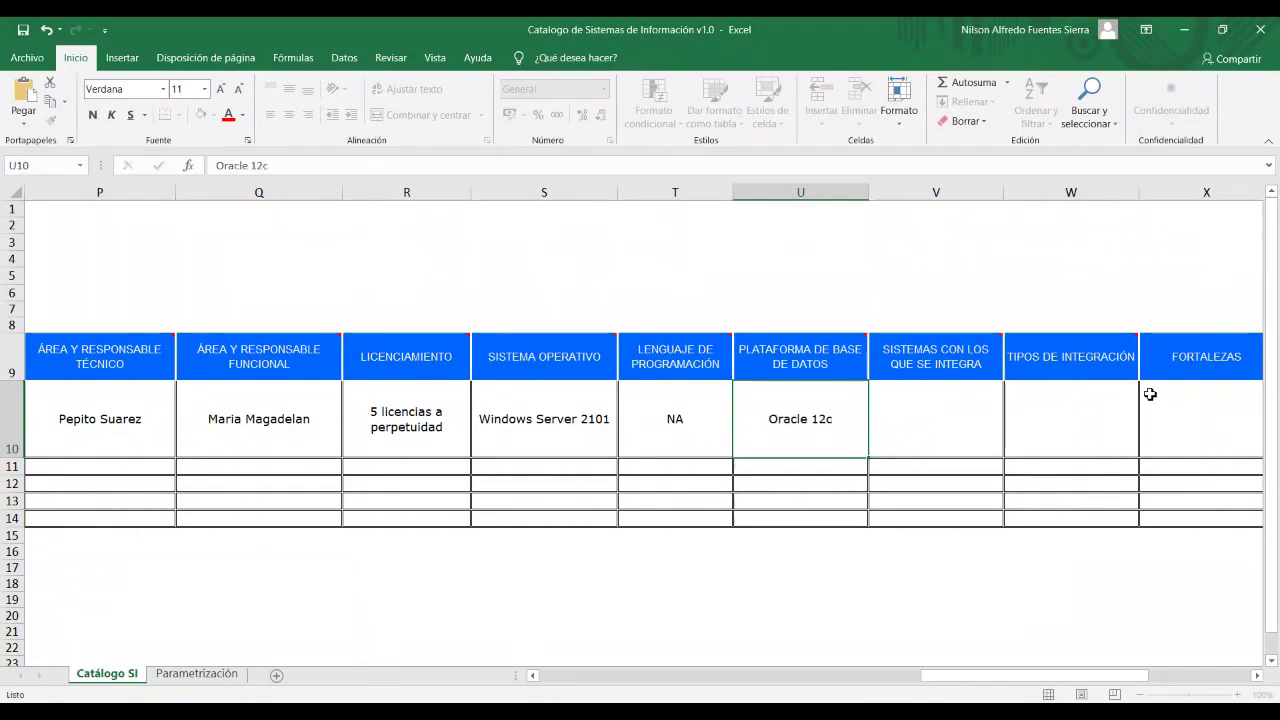
key("Tab")
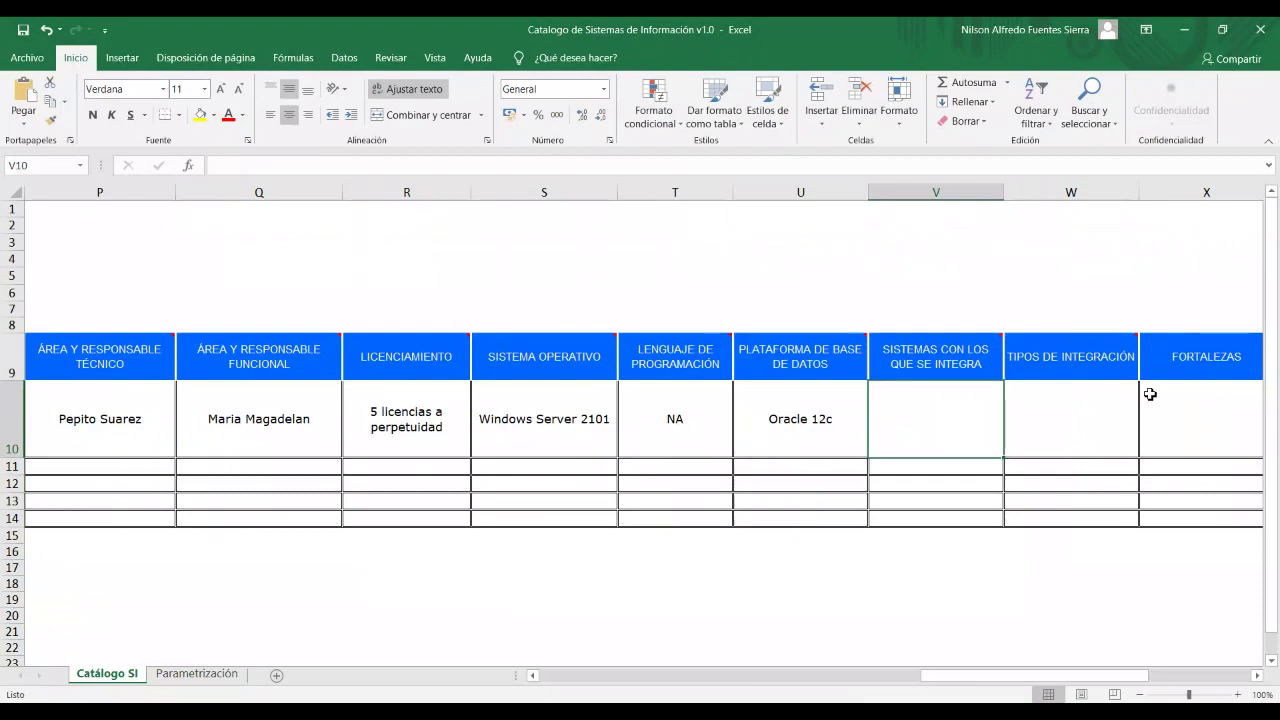
type("Direct")
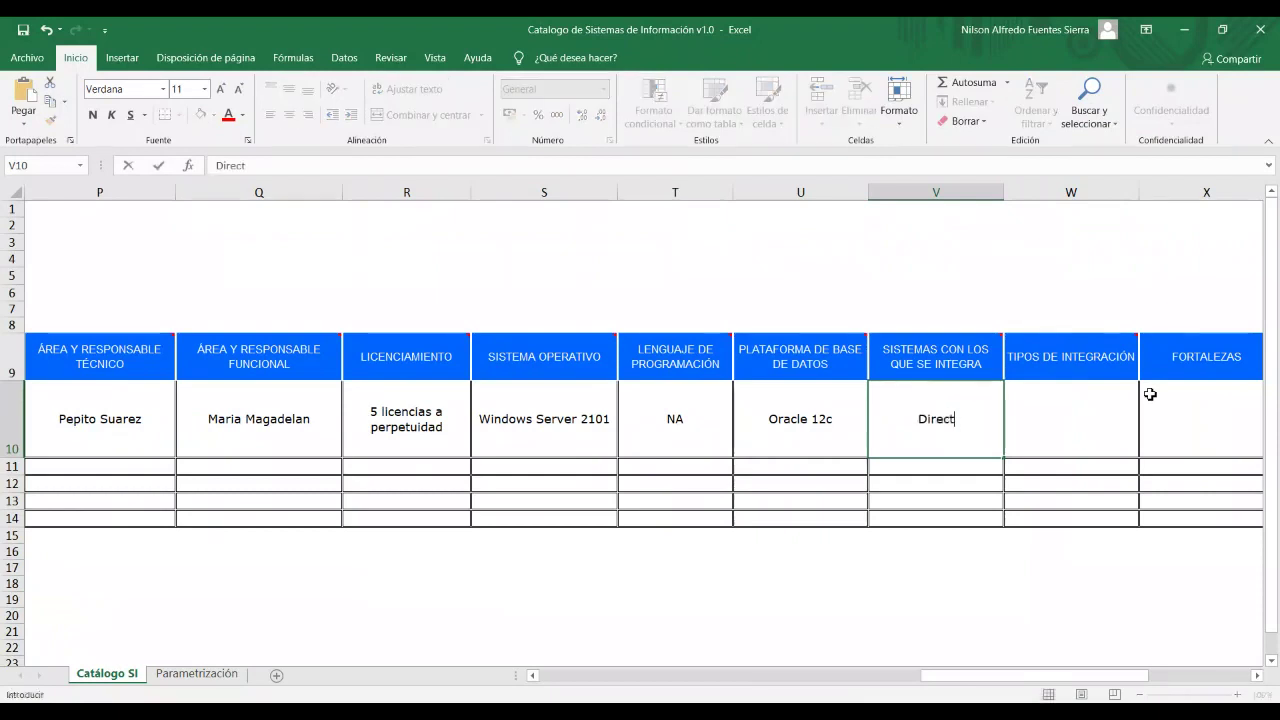
type("orio ")
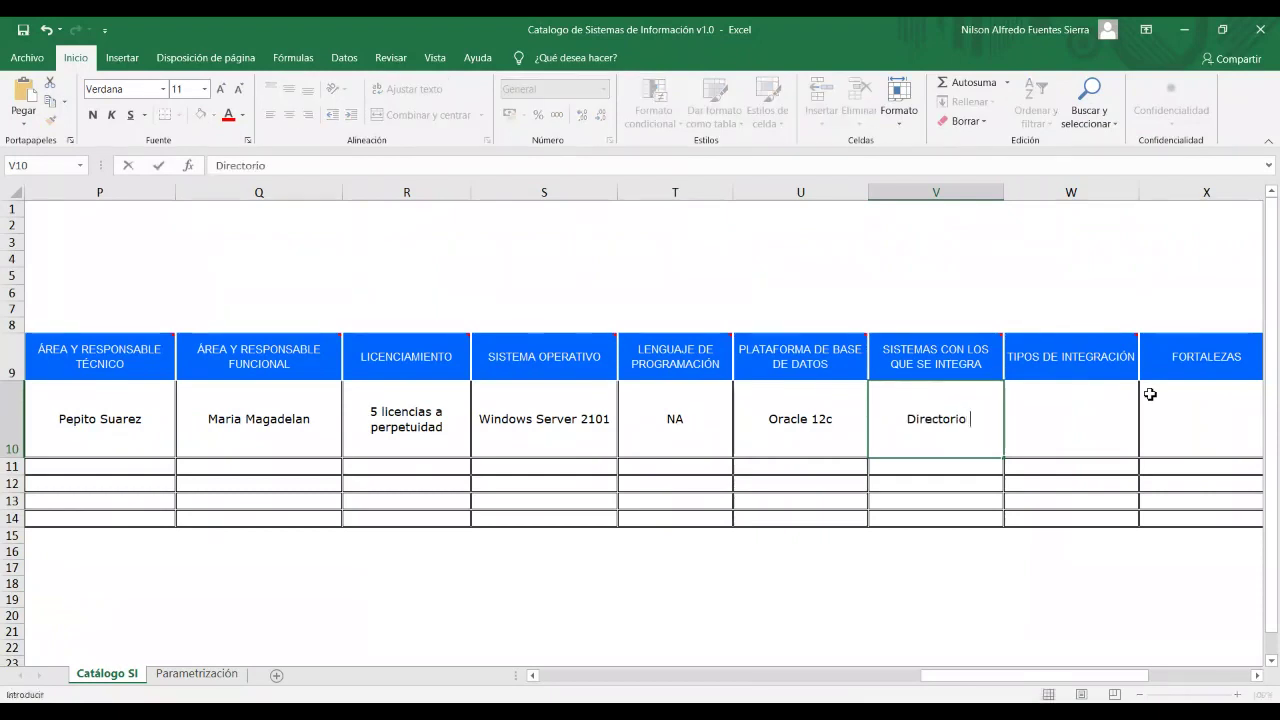
type("Activo")
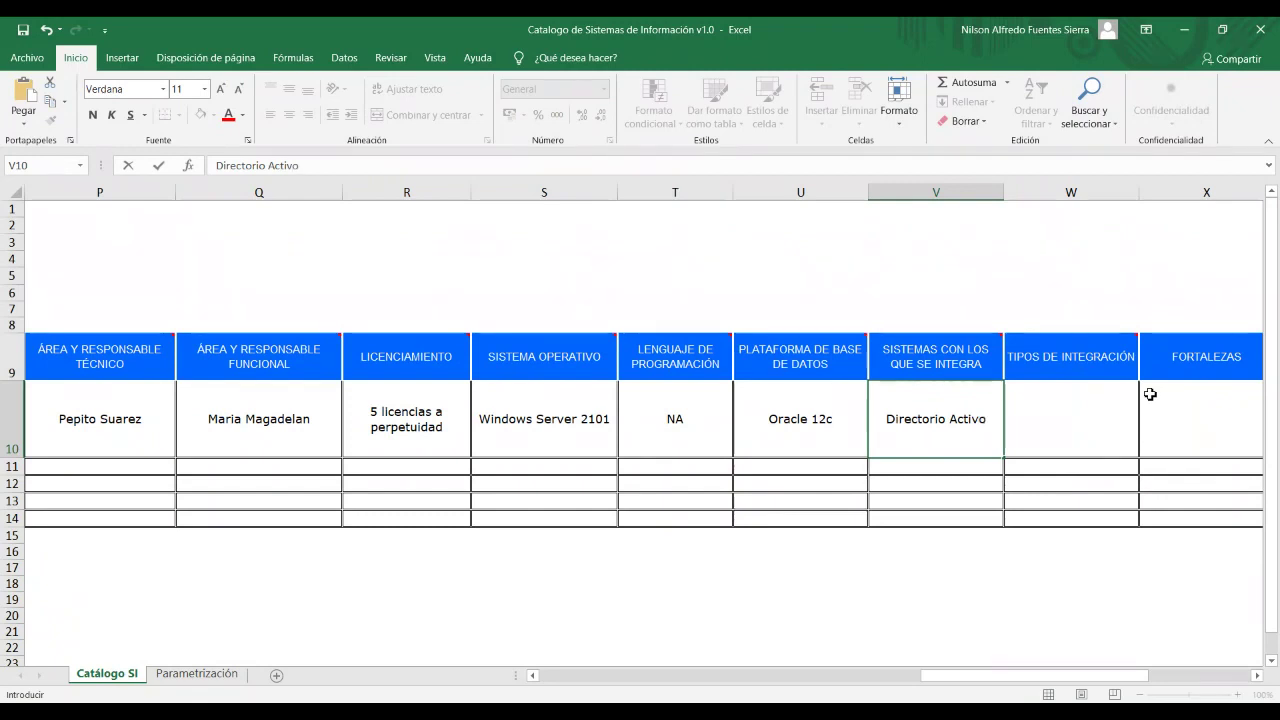
key("Tab")
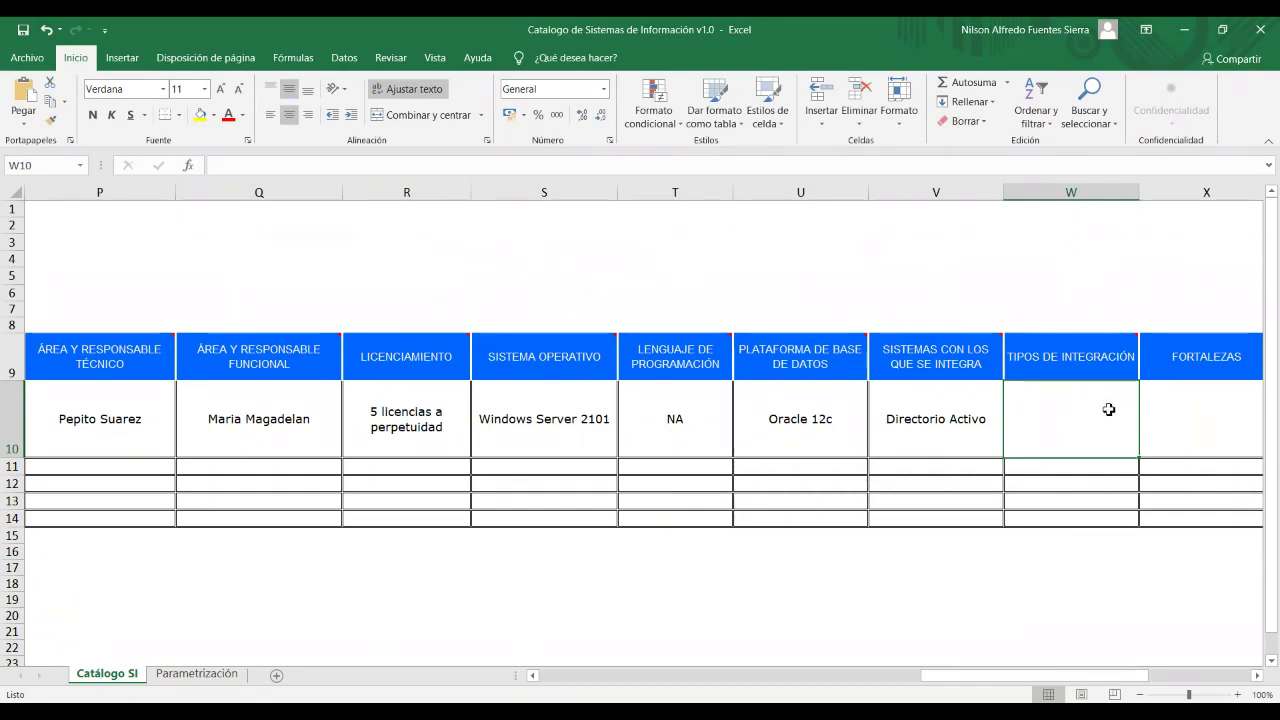
Enter Web service REST in W10, then strengths 'Rápido procesamiento' and 'Usabilidad intuitiva' on two lines in X10.
type("We")
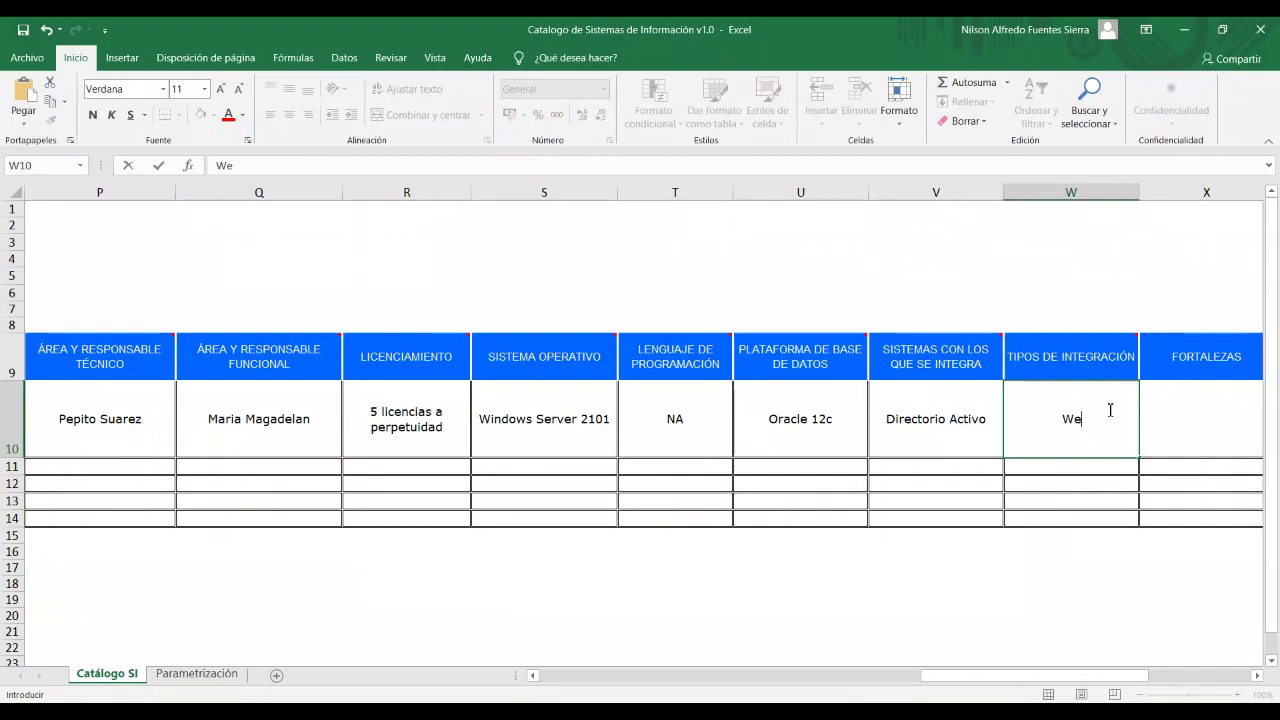
type("b service RE")
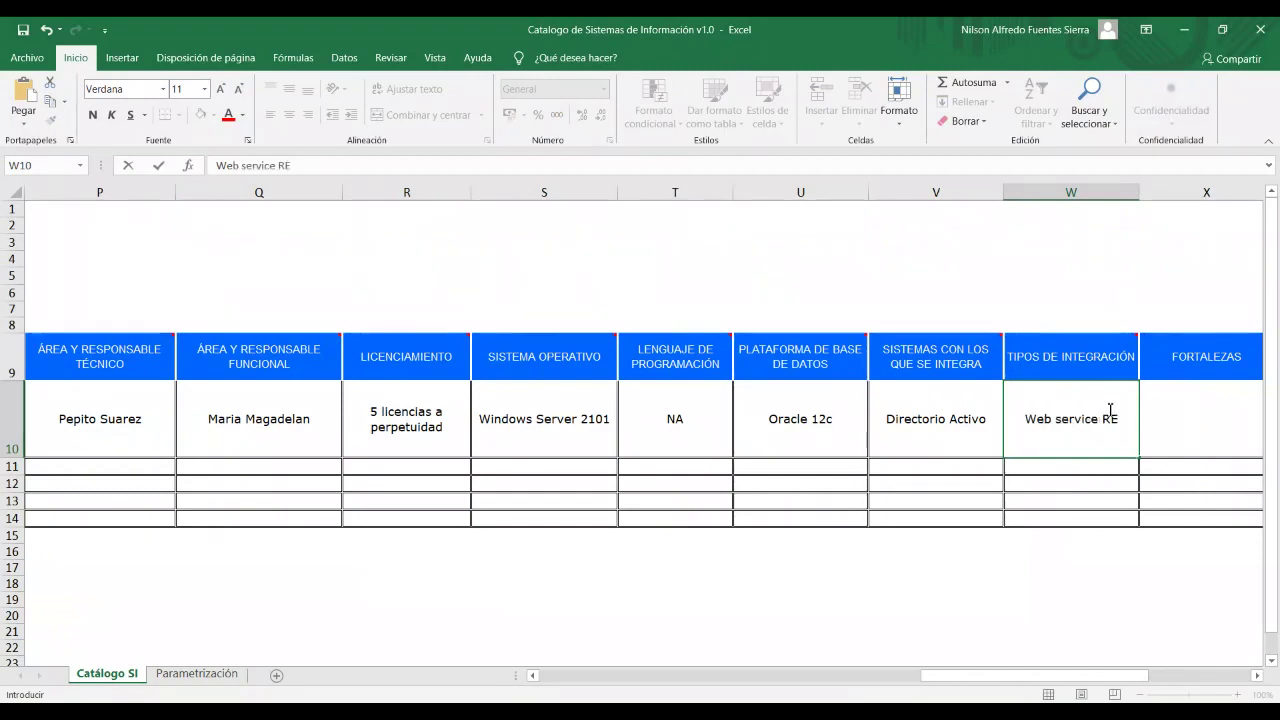
type("ST")
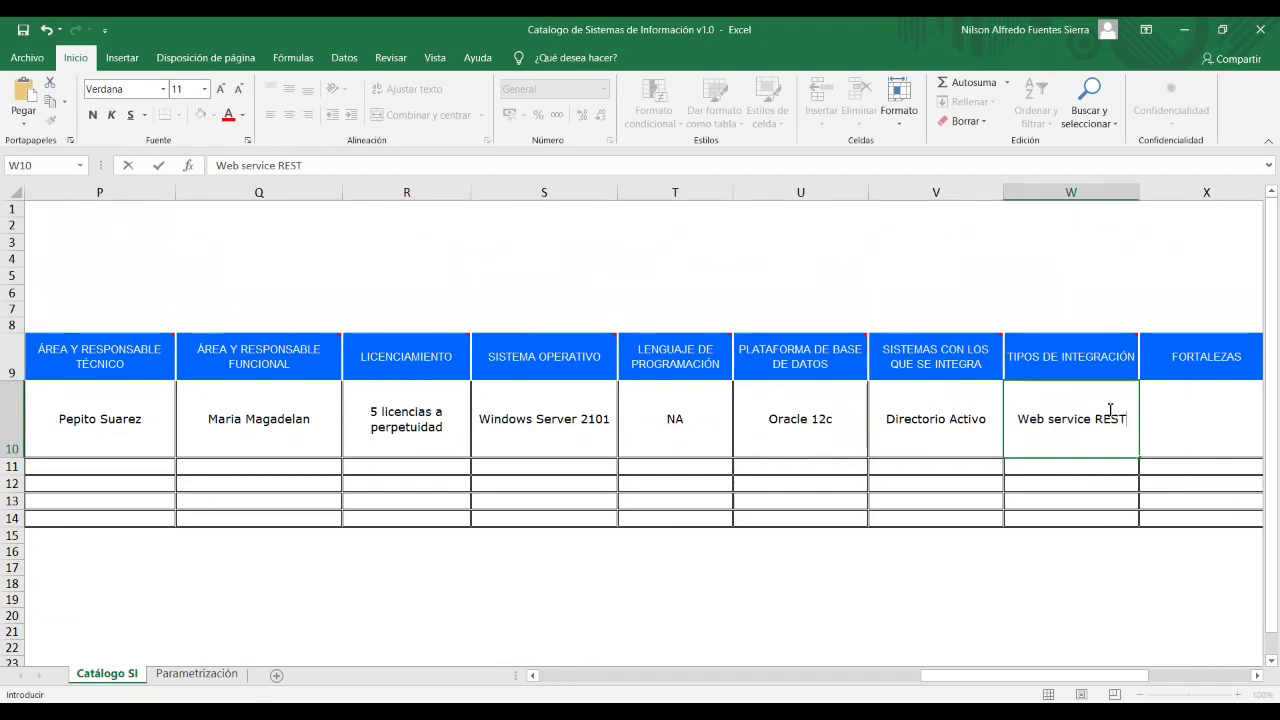
left_click(1206, 410)
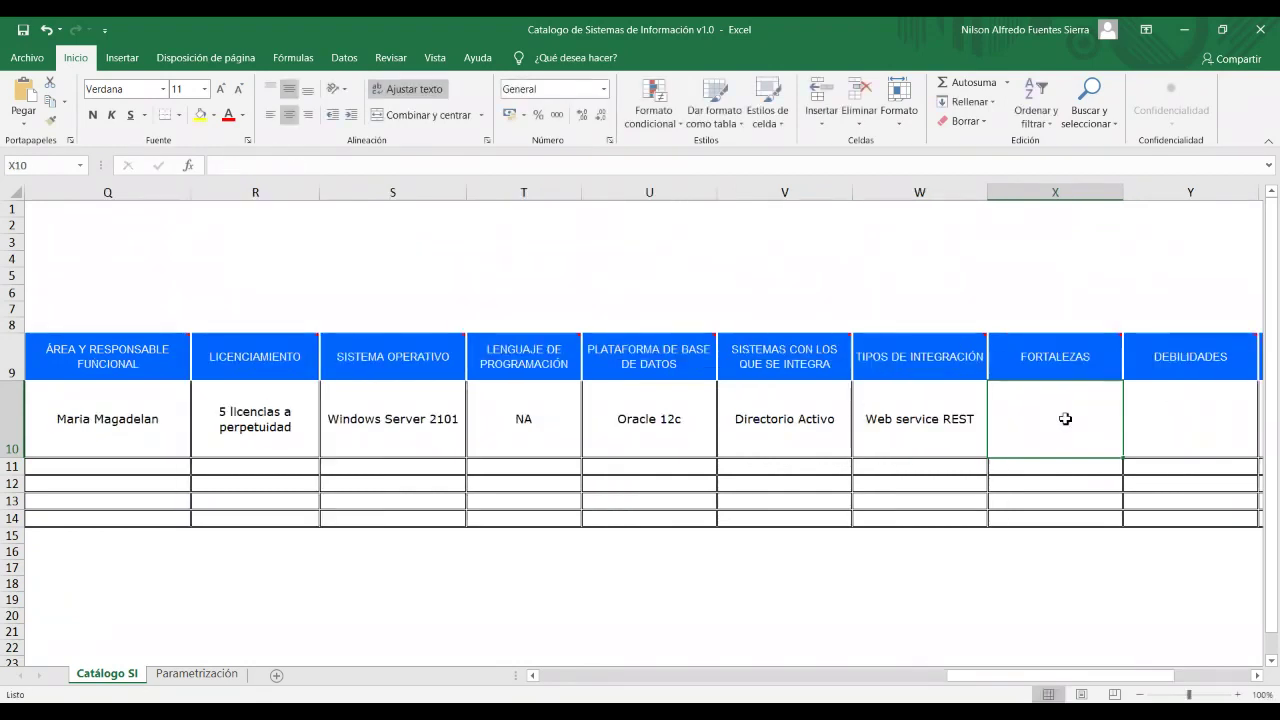
type("SOtr")
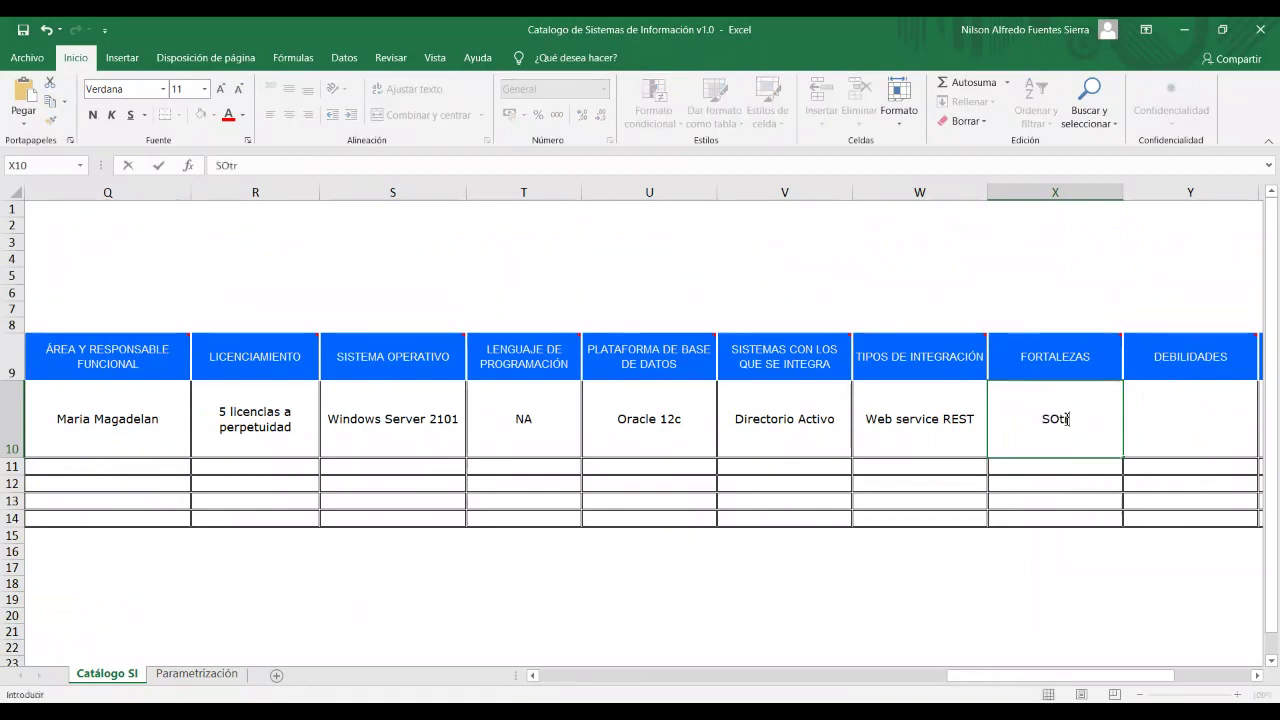
key("BackSpace")
key("BackSpace")
key("BackSpace")
key("BackSpace")
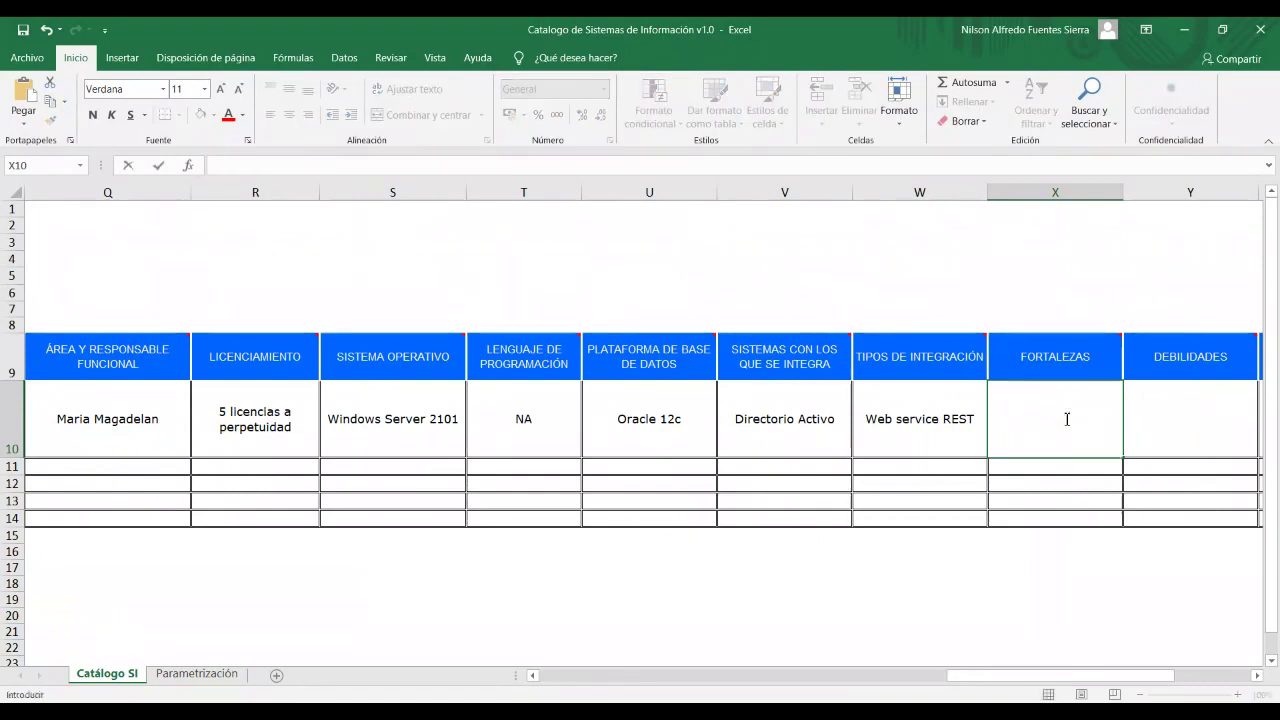
type("Rápido p")
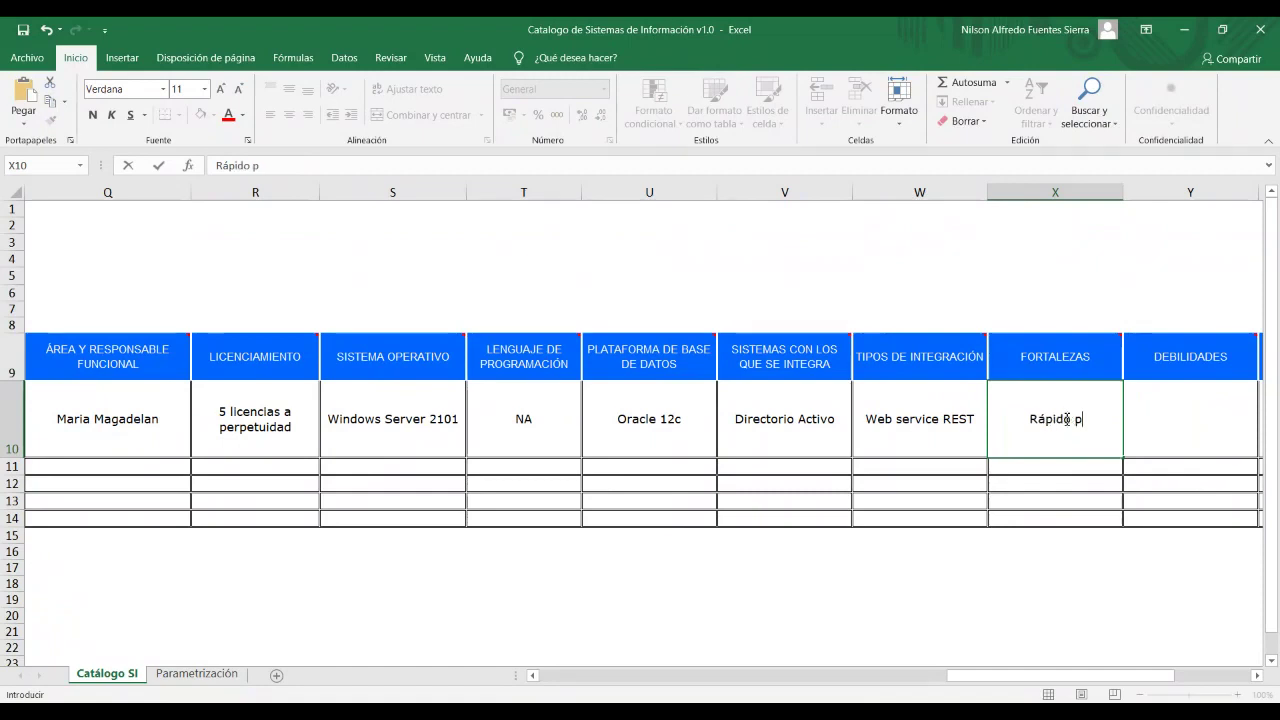
type("rocesamiento")
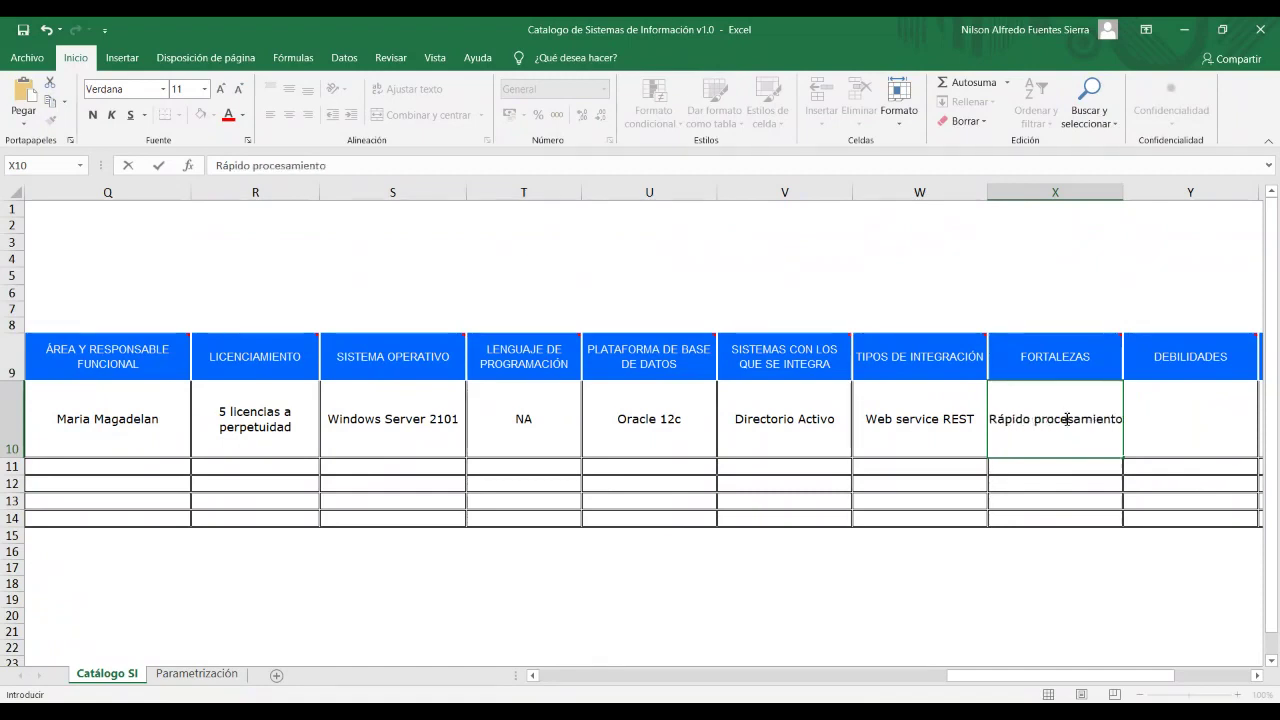
key("alt+Return")
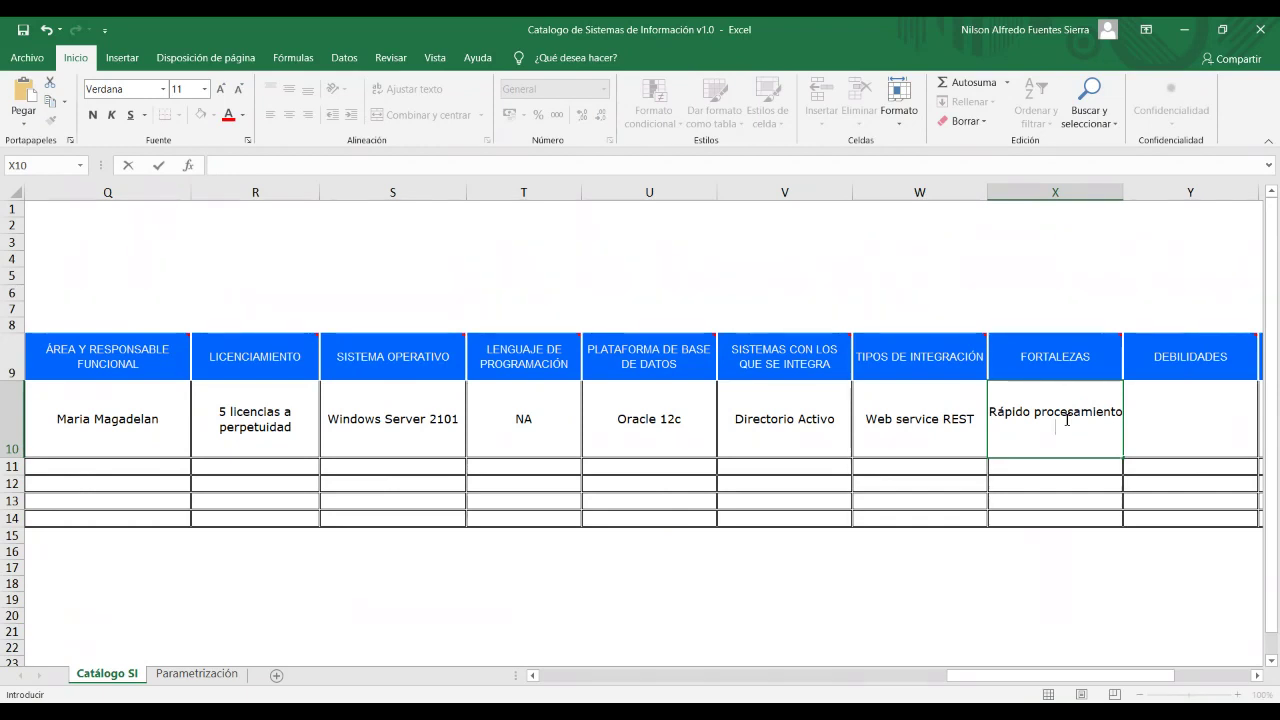
type("Usabilidad in")
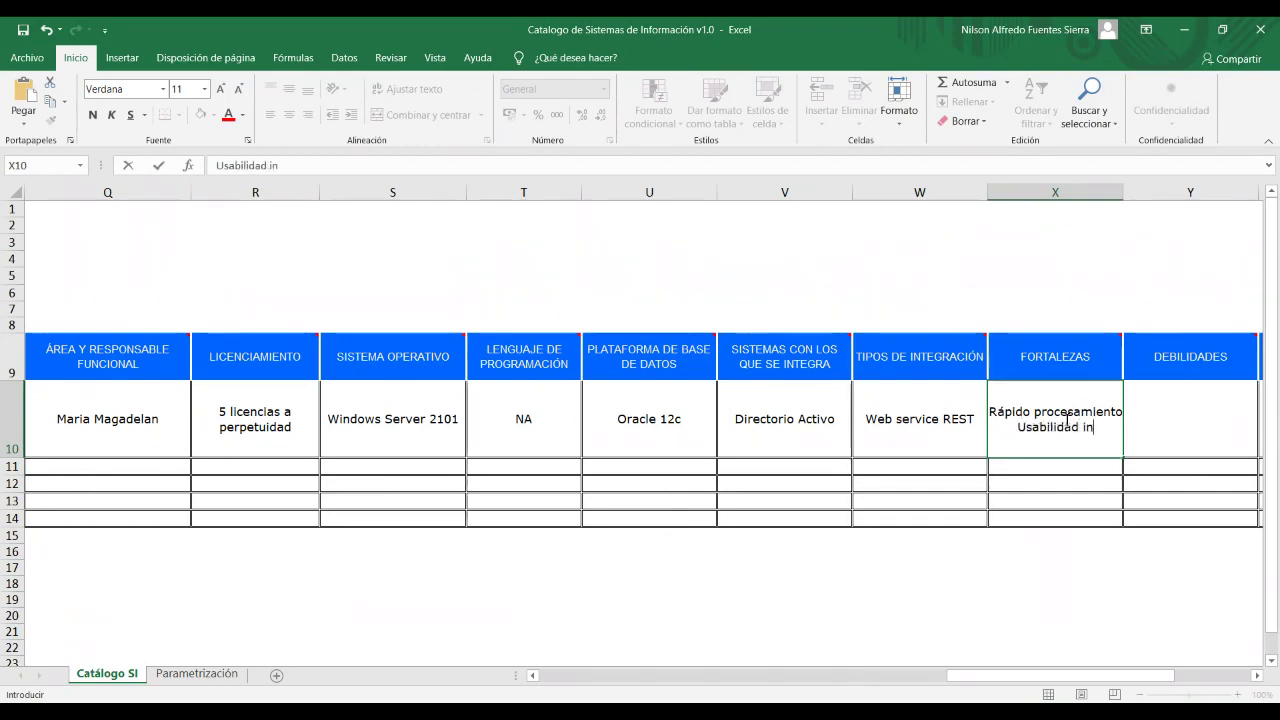
type("tuitic")
key("BackSpace")
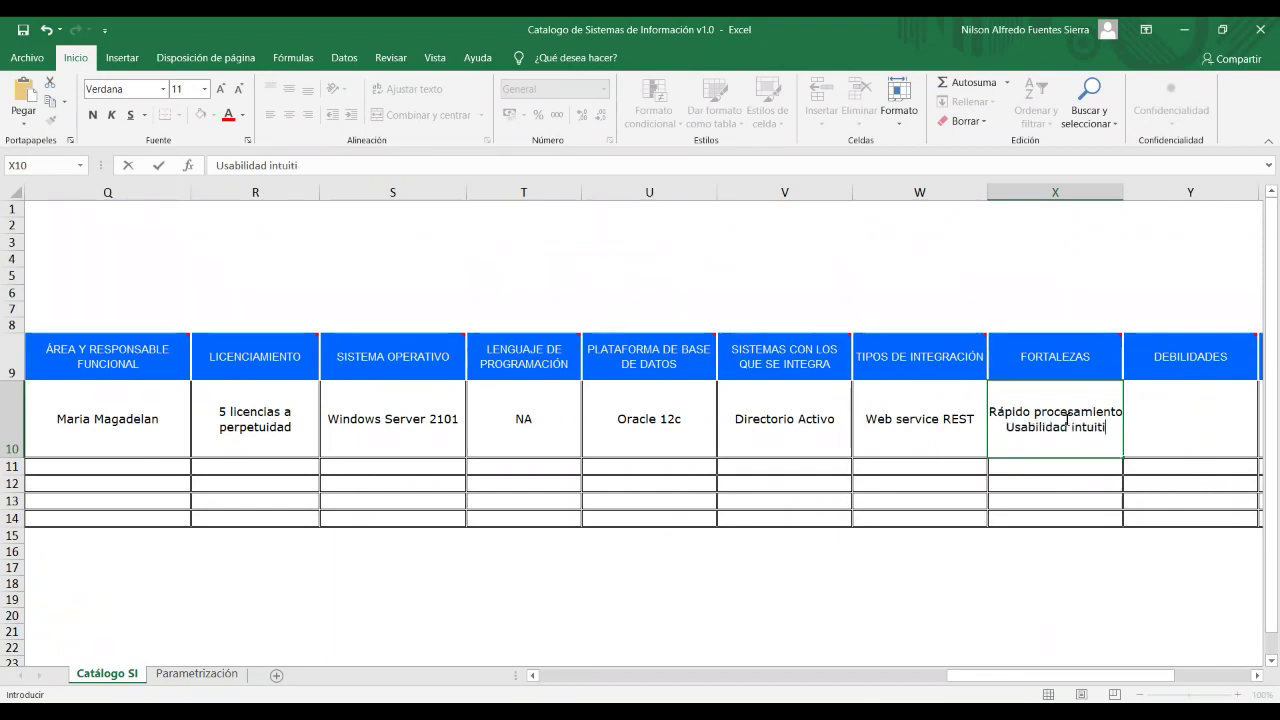
Enter weaknesses 'Difícil de probar' and 'Mantenimientos evolutivos costosos y de mucho tiempo' on two lines in Y10.
type("va")
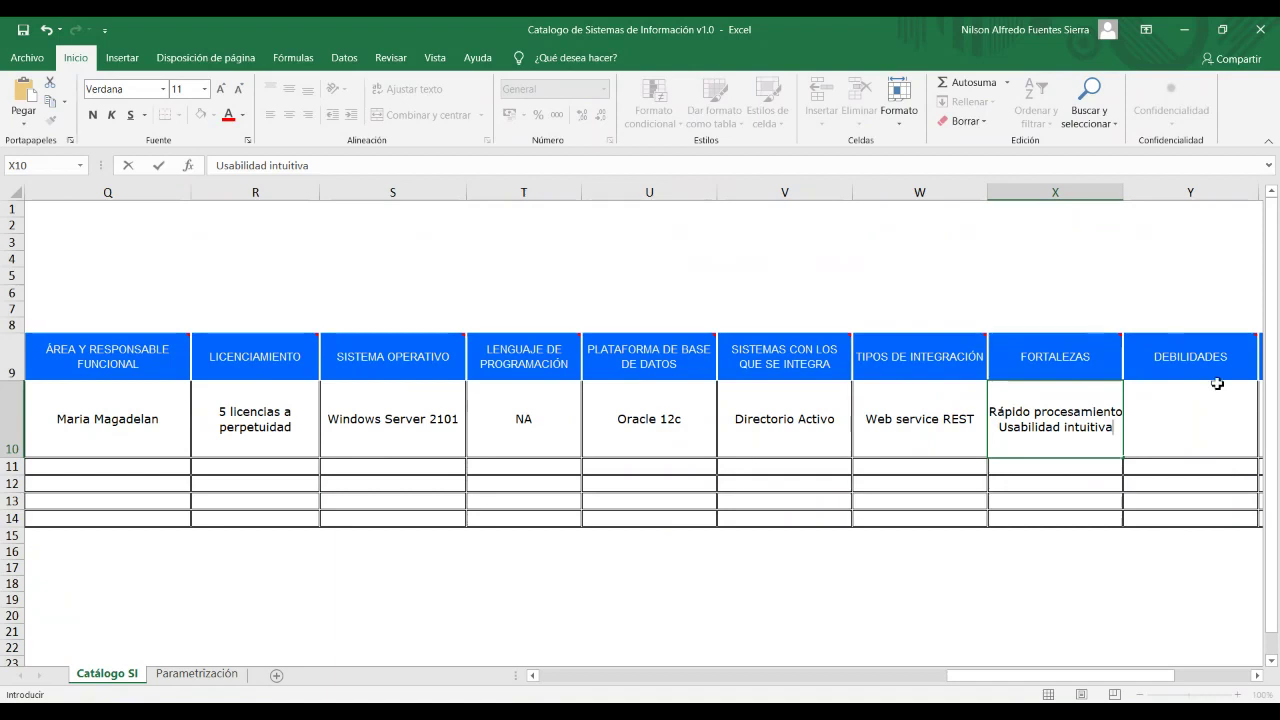
left_click(1195, 398)
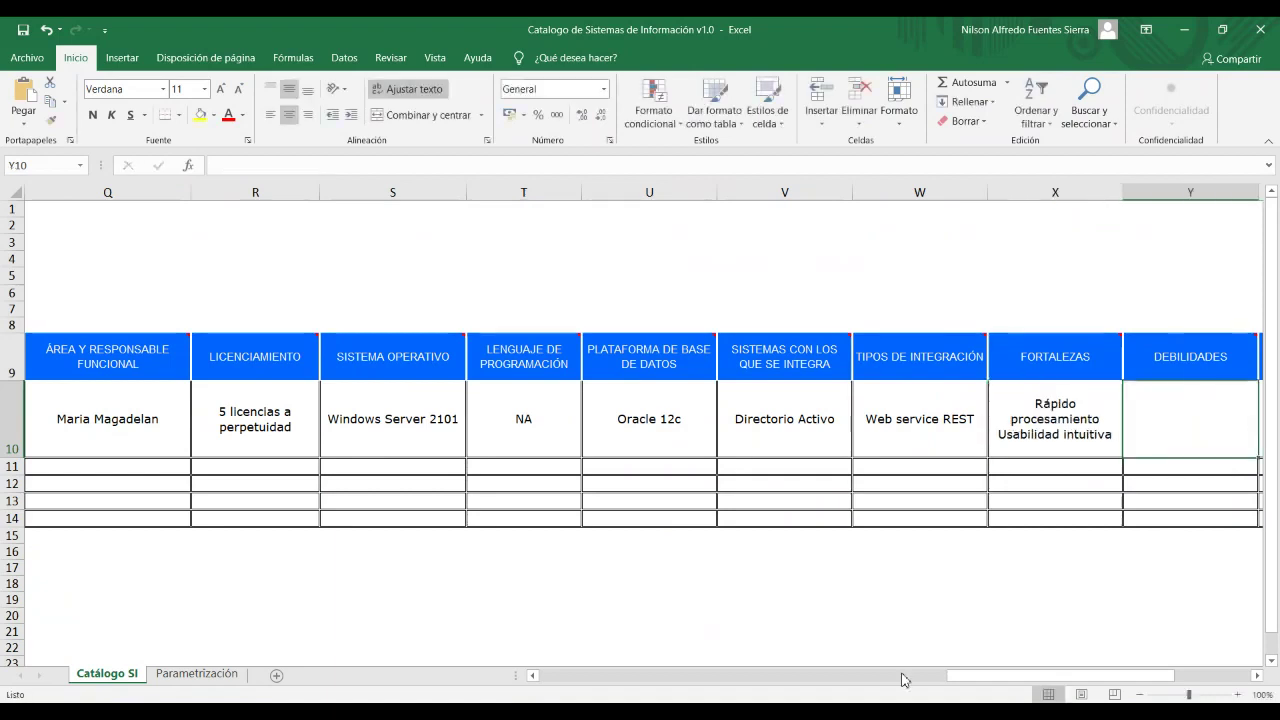
left_click_drag(955, 677, 978, 680)
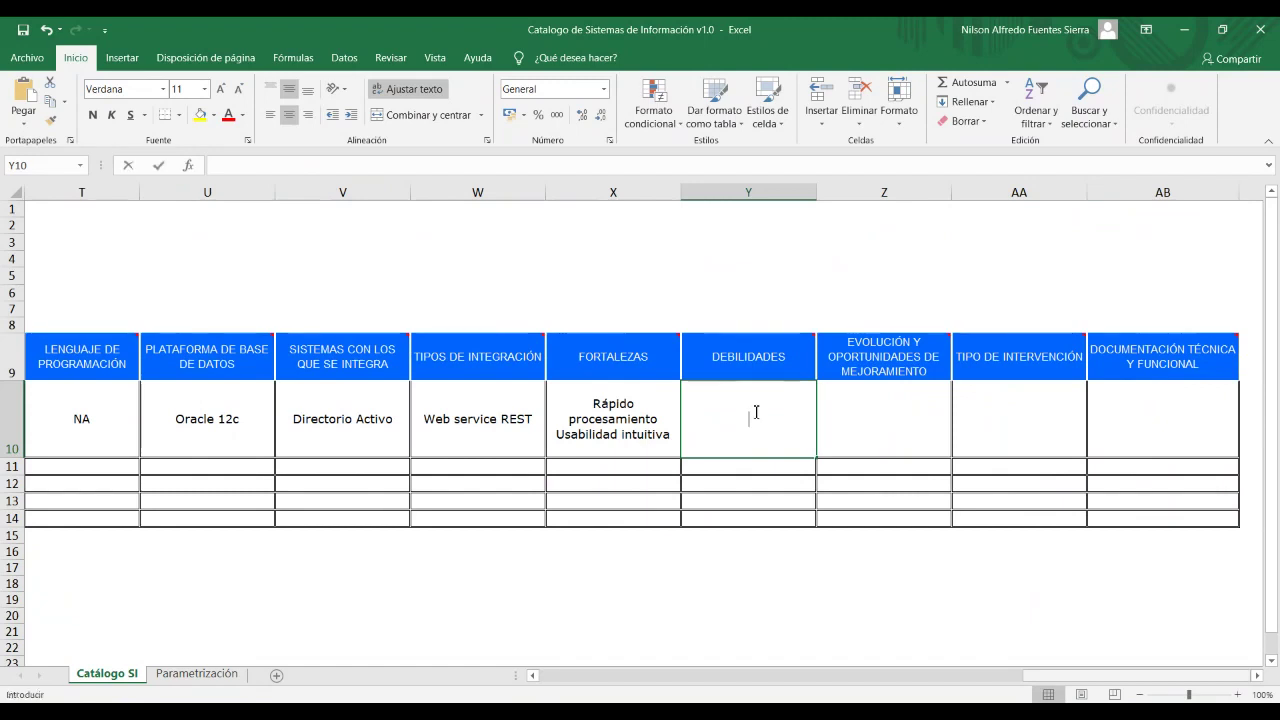
type("Di")
key("BackSpace")
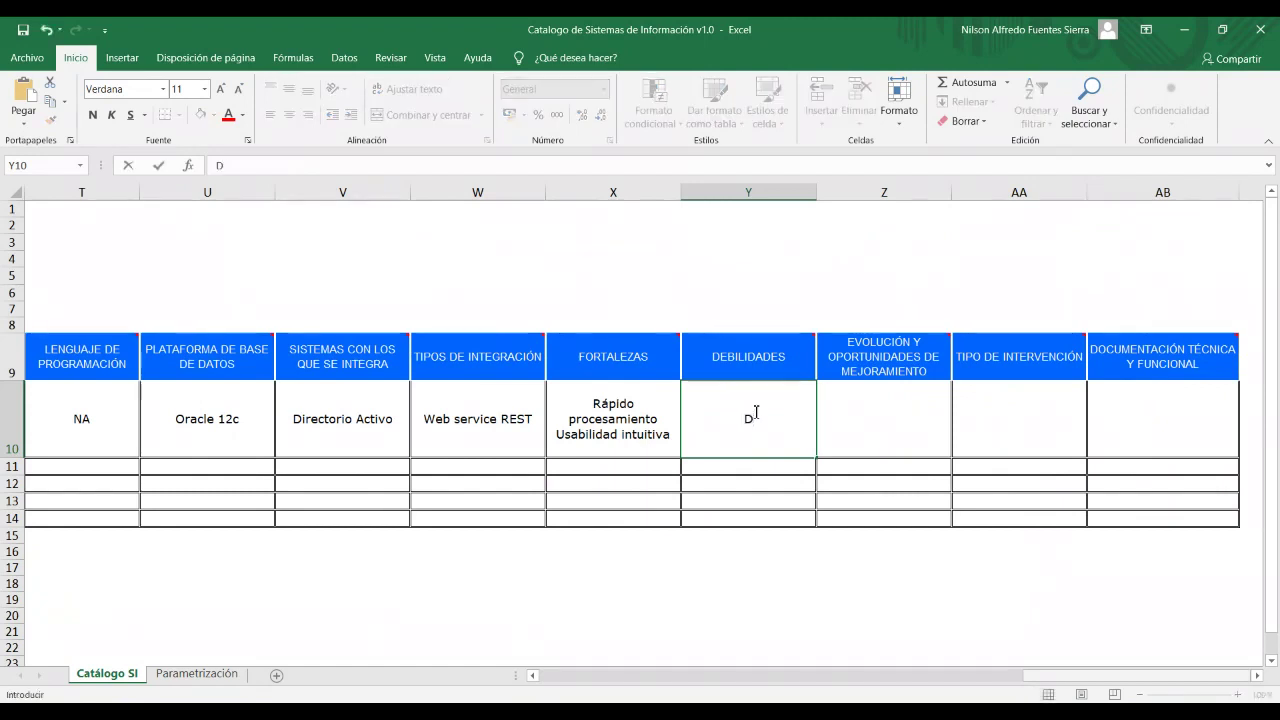
type("ifícil d")
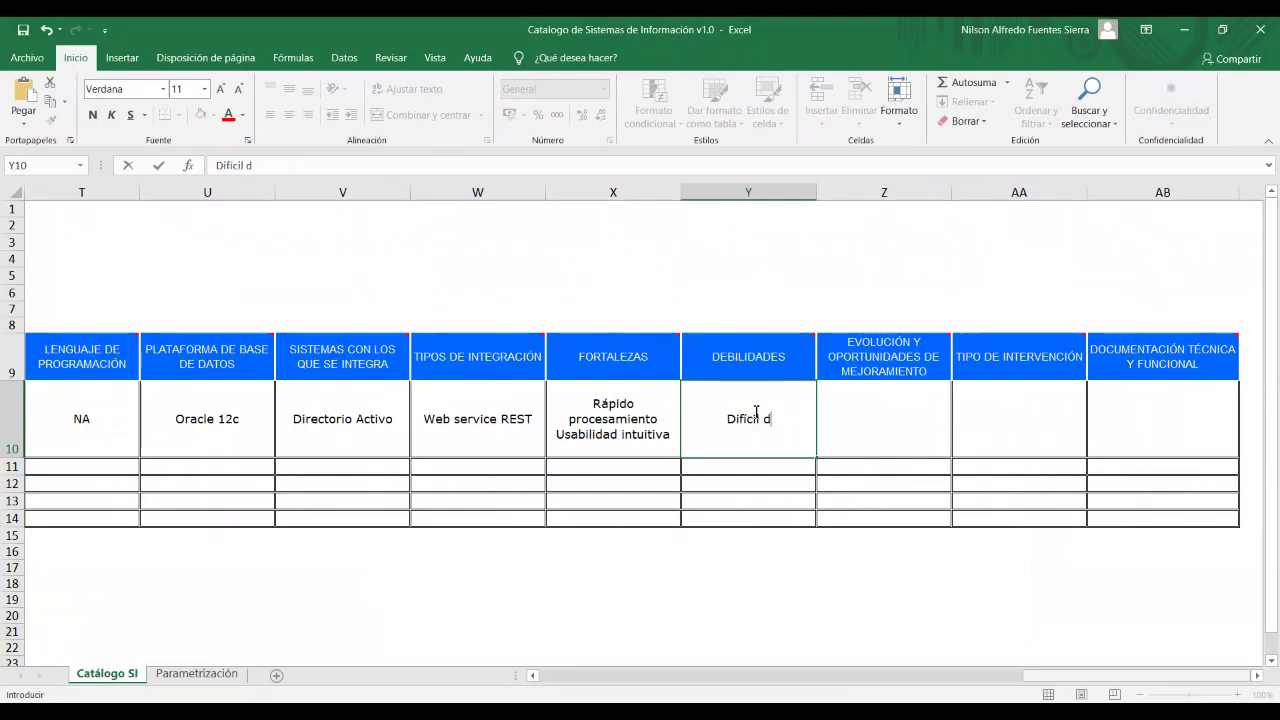
type("e probar")
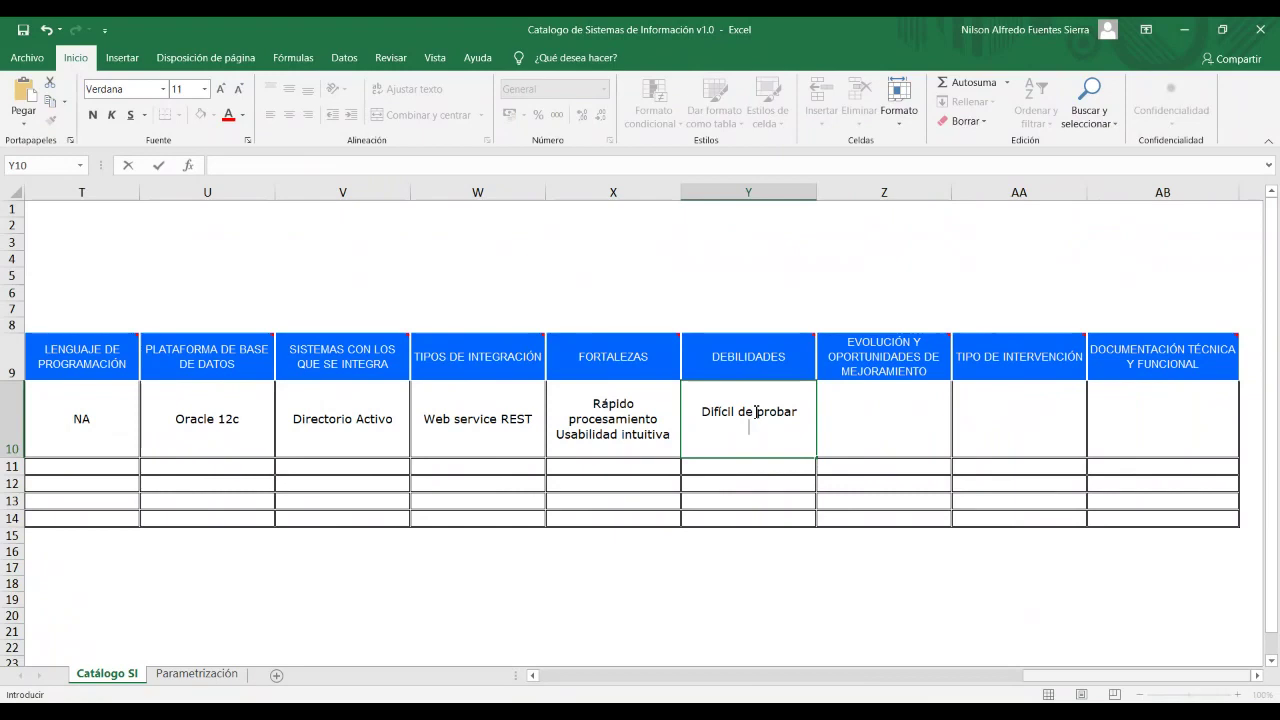
key("alt+Return")
type("Mantenimientos evolutiv")
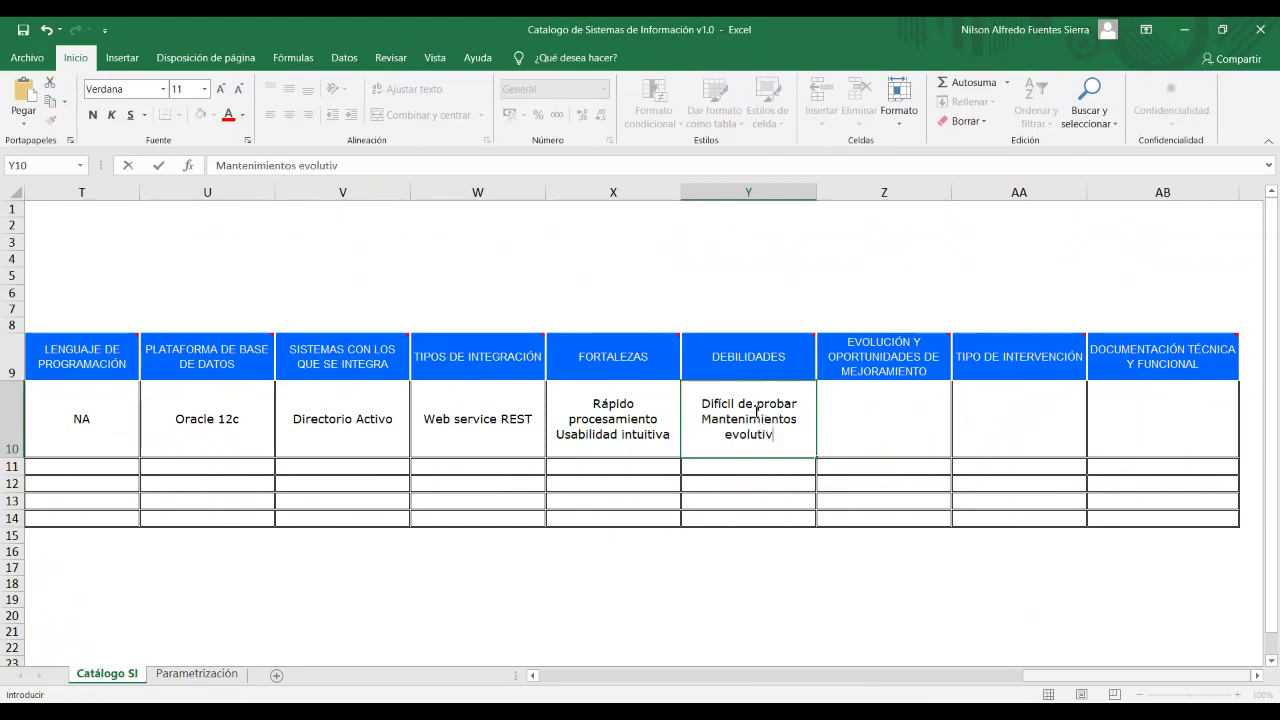
type("os s")
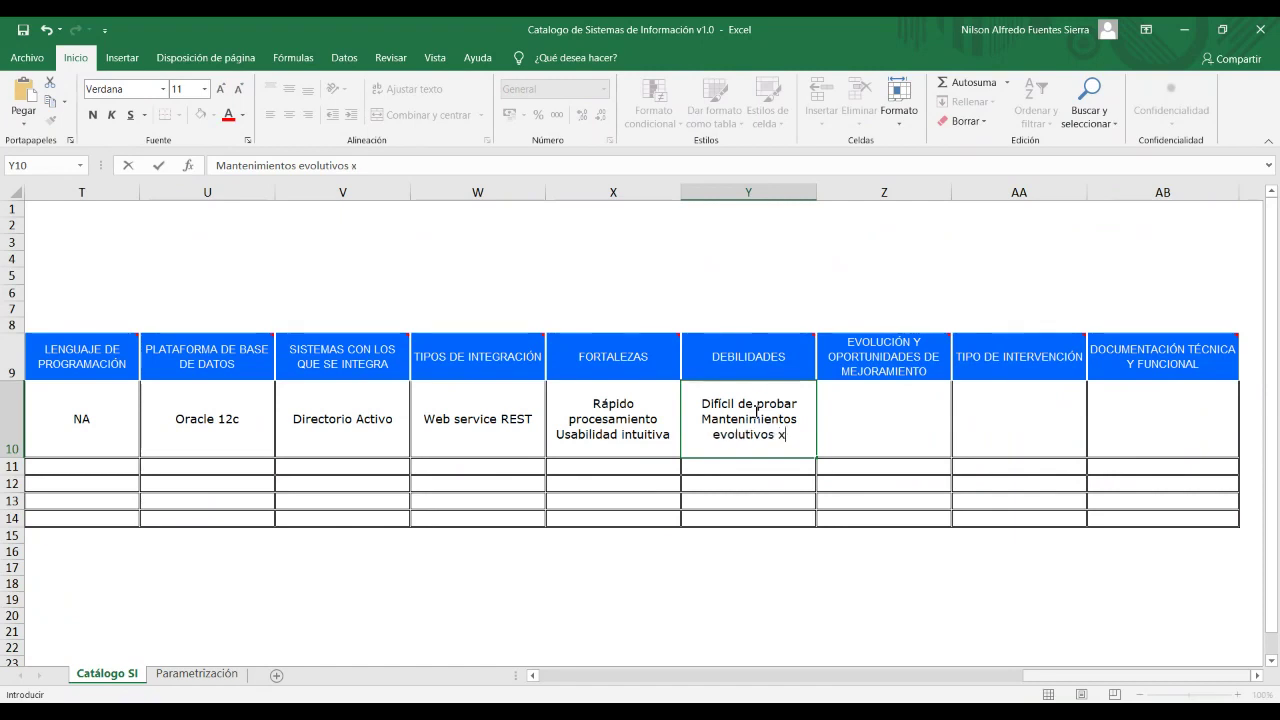
key("BackSpace")
key("BackSpace")
type("costos")
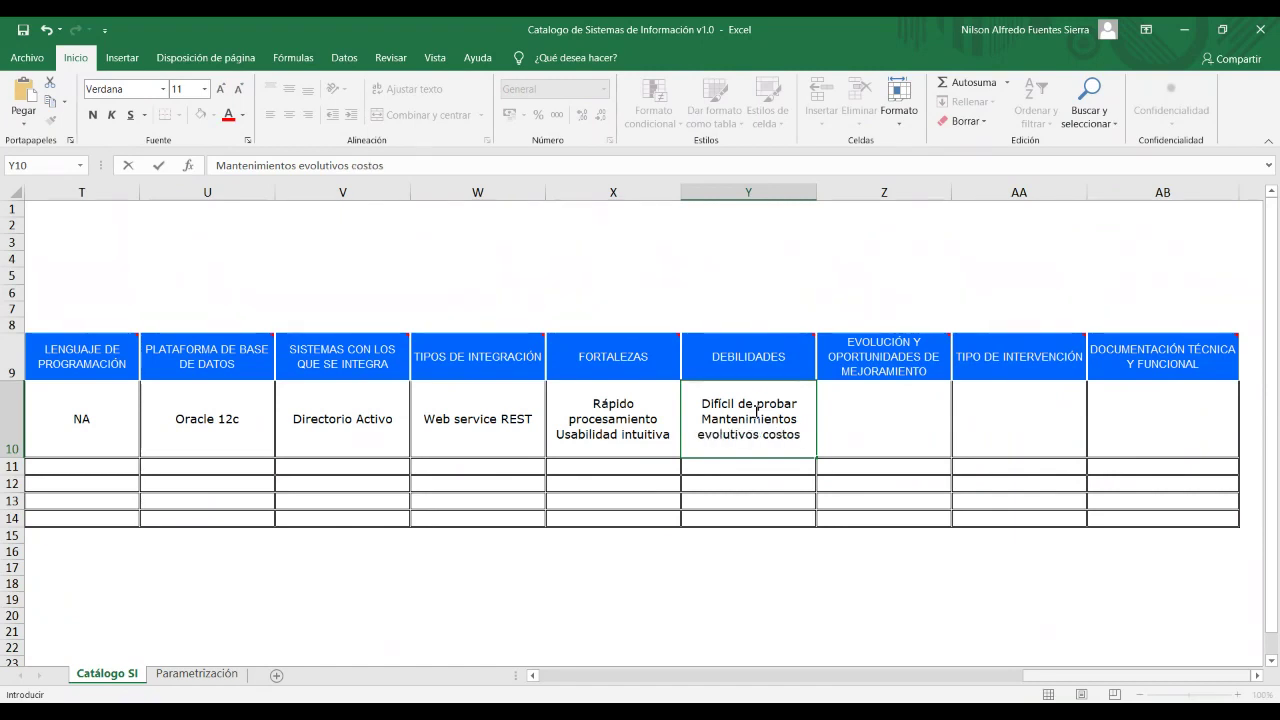
type("os y d")
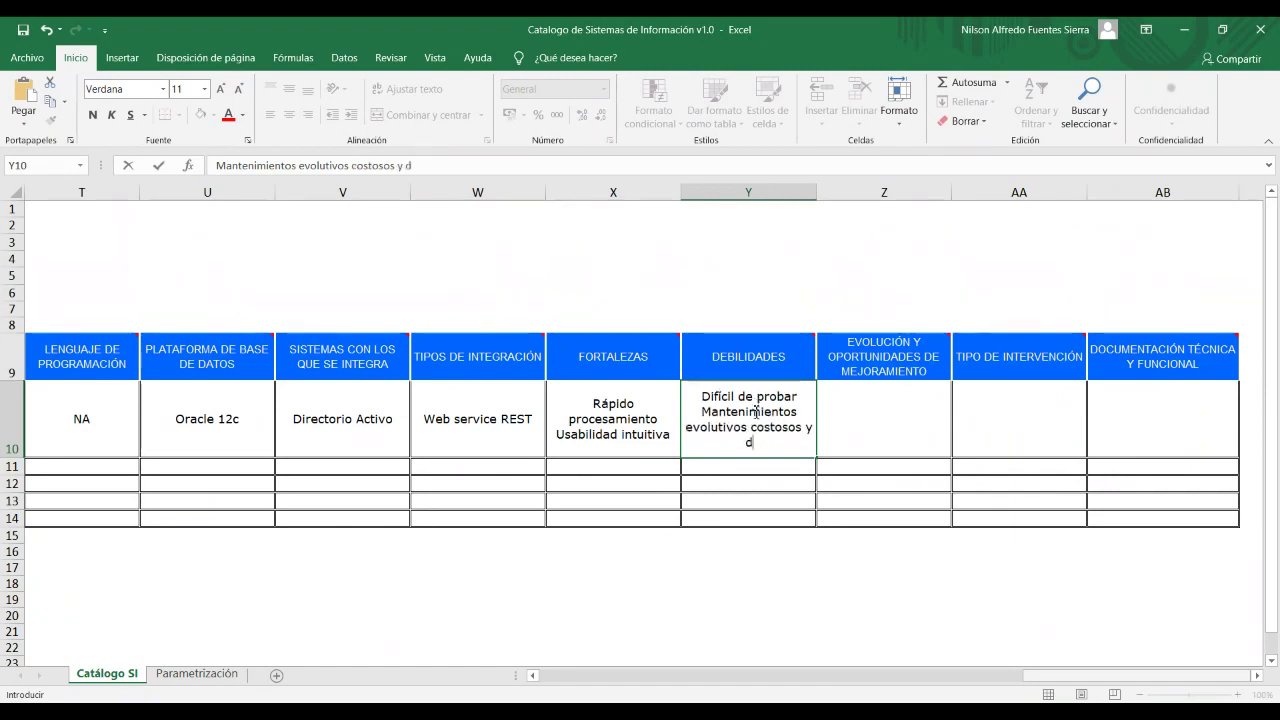
type("e much")
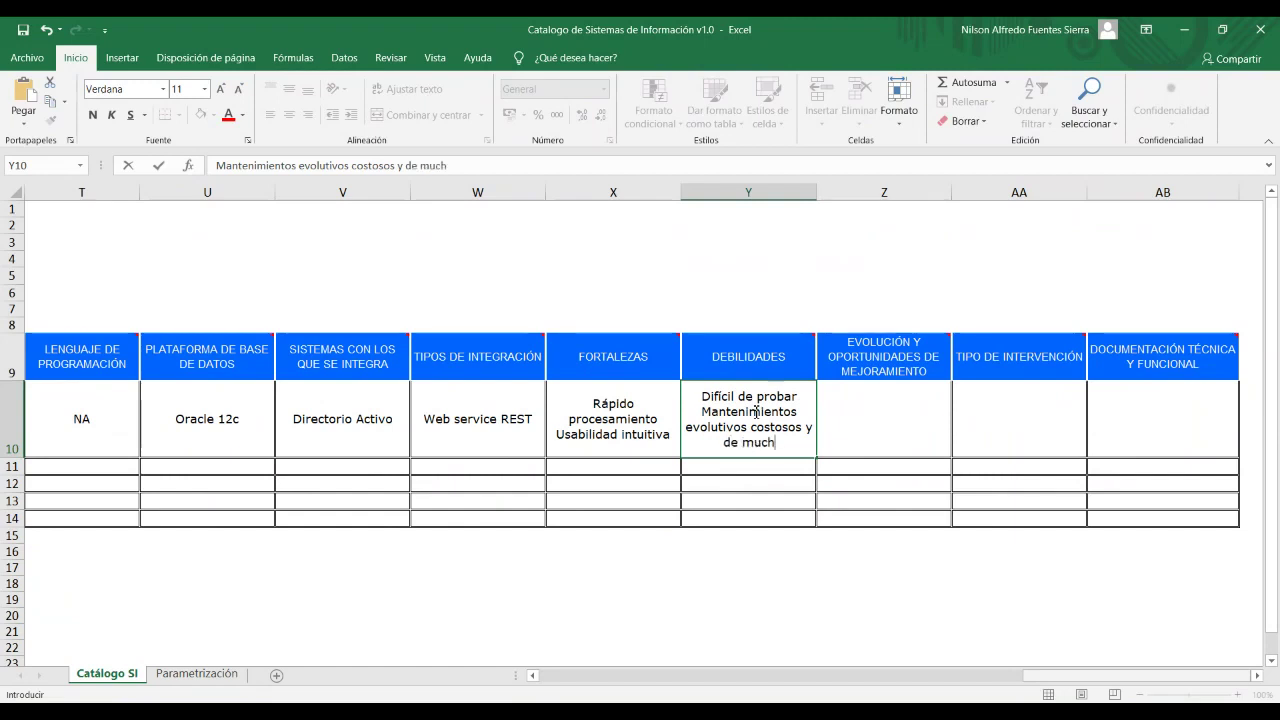
type("o tiempo")
key("Tab")
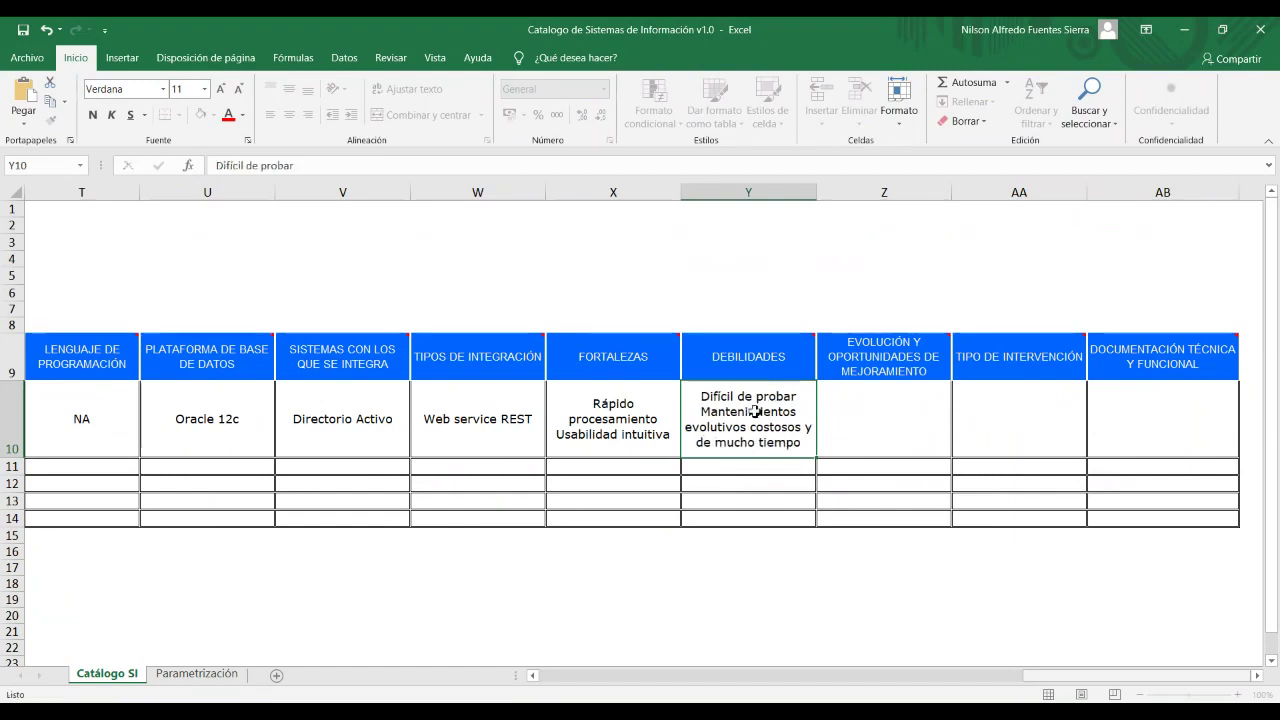
Type 'Sistema con módulo de administración de seguridad' as the improvement opportunity in Z10.
double_click(902, 417)
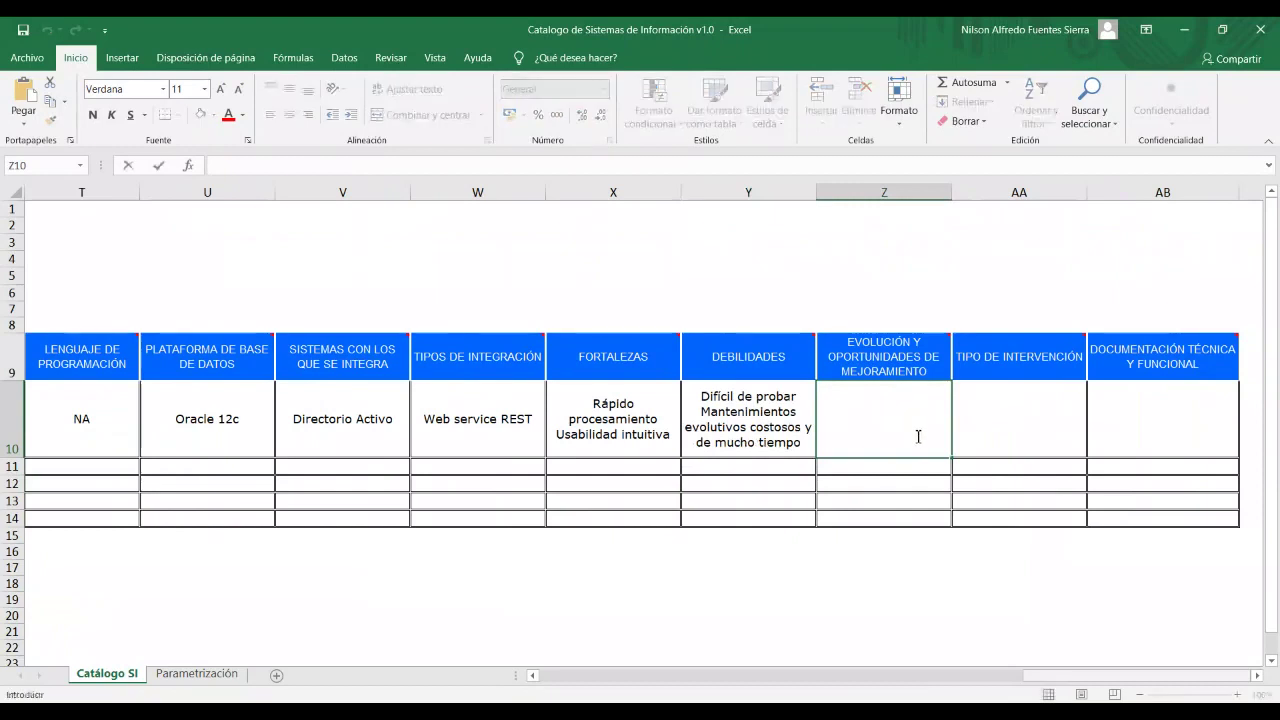
left_click(988, 430)
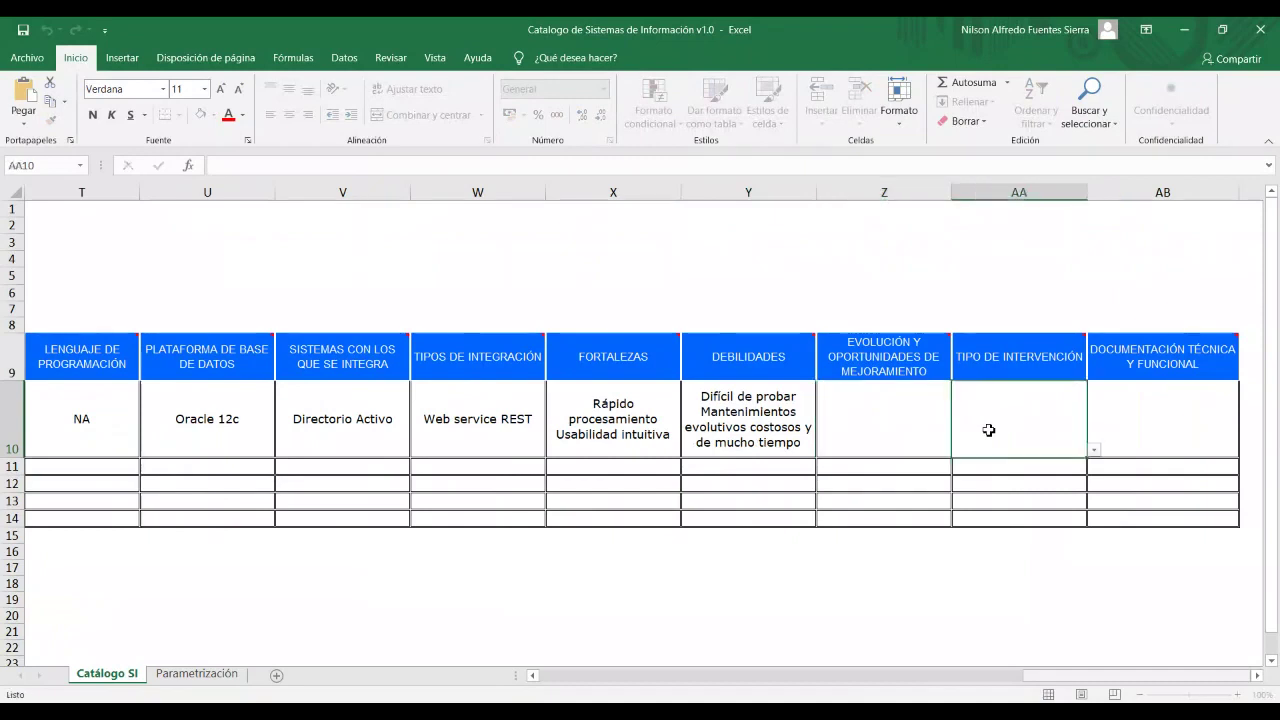
left_click(928, 437)
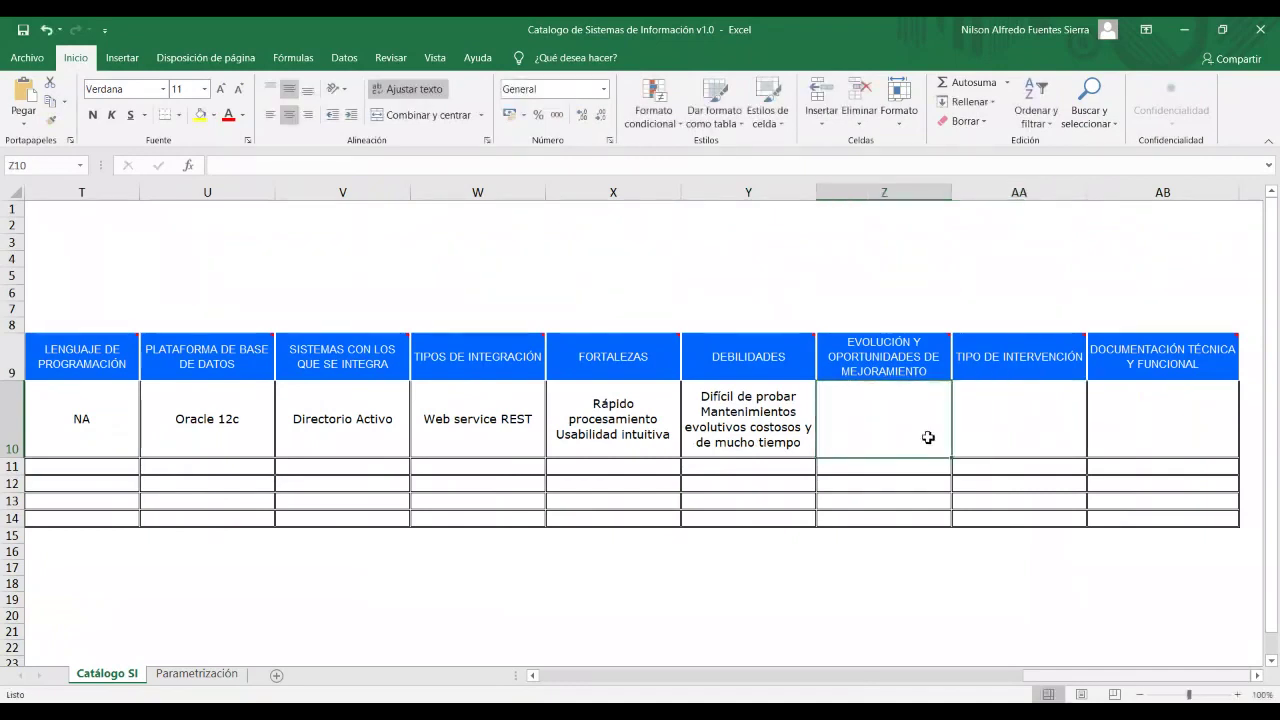
double_click(928, 437)
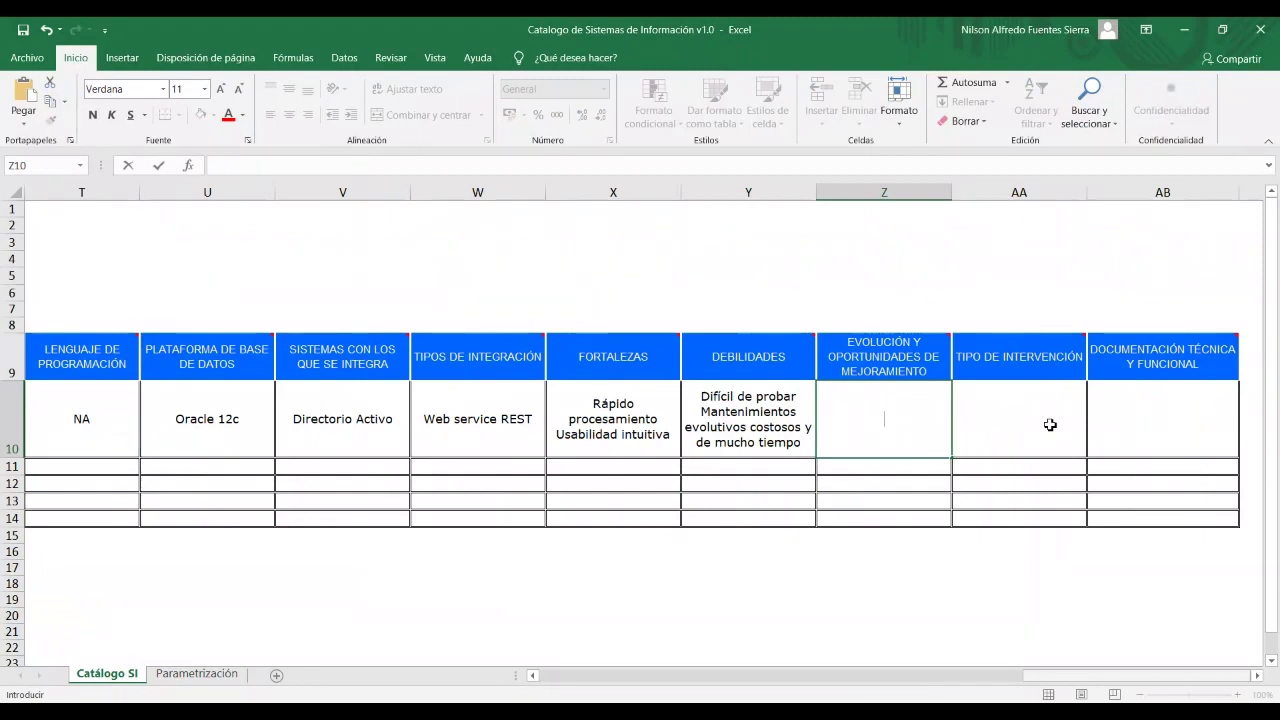
type("Sistma")
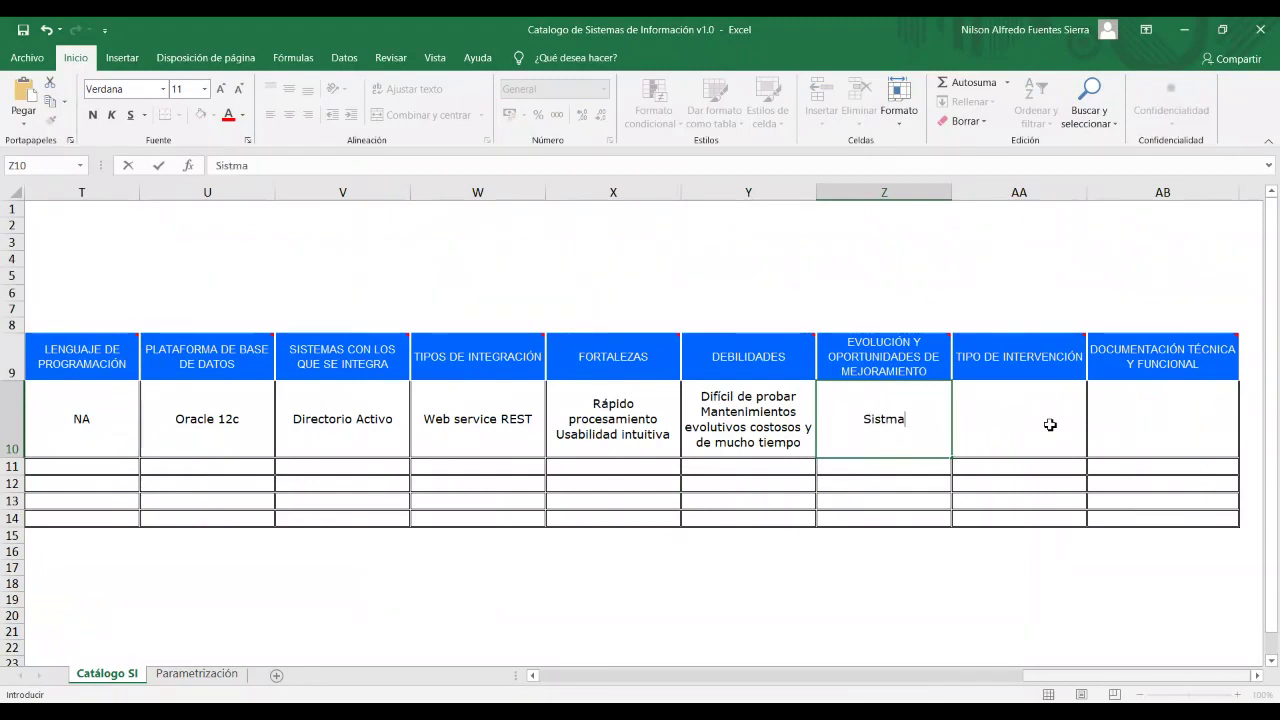
key("BackSpace")
key("BackSpace")
key("BackSpace")
key("BackSpace")
type("s")
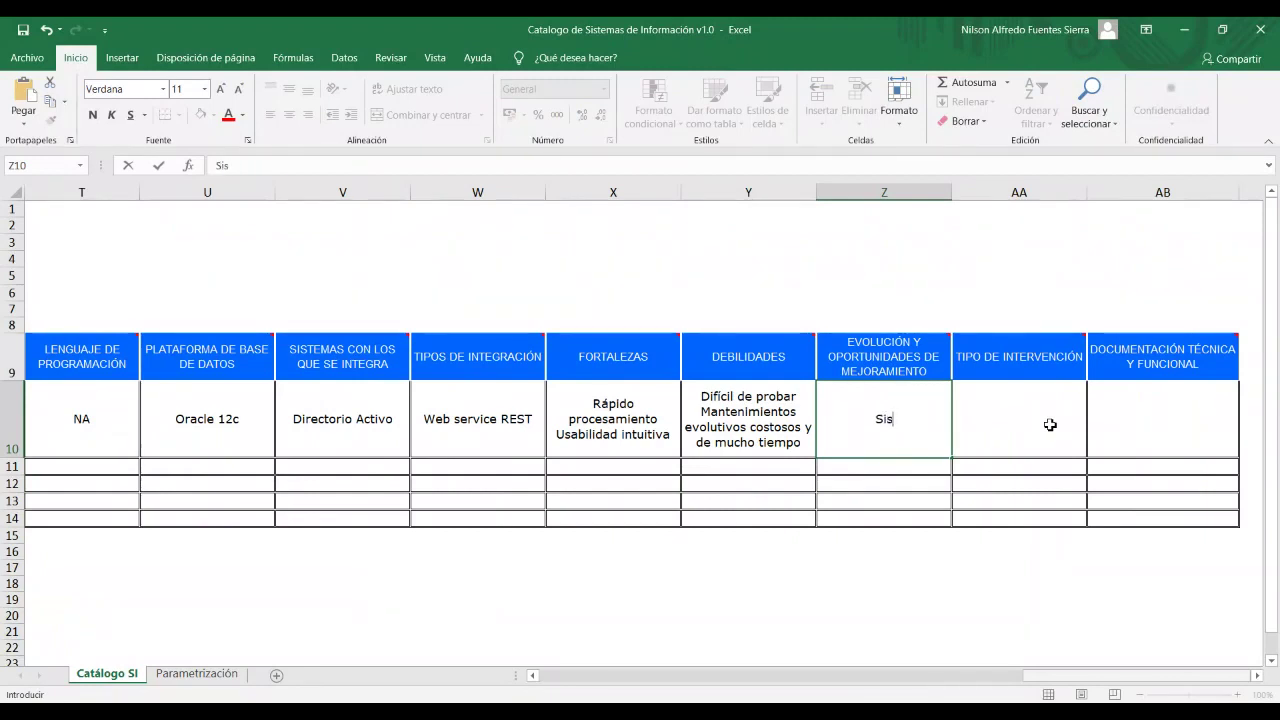
type("tema ")
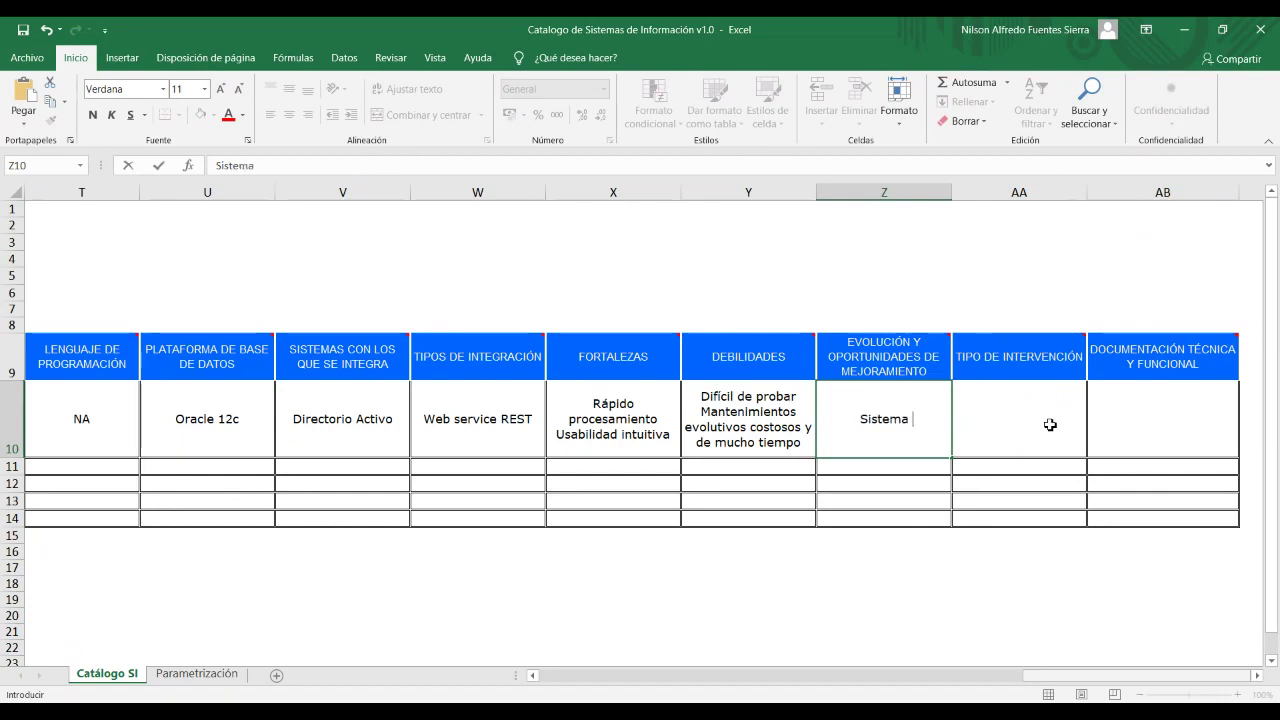
type("con")
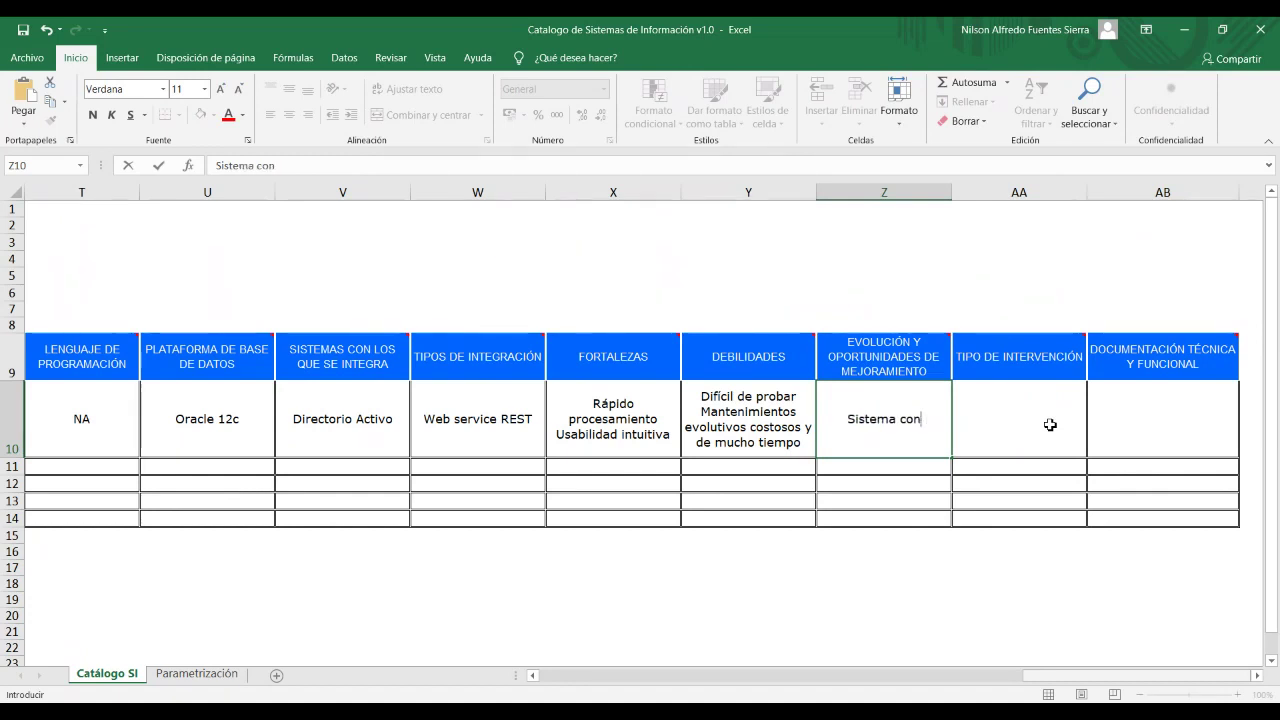
type(" mod")
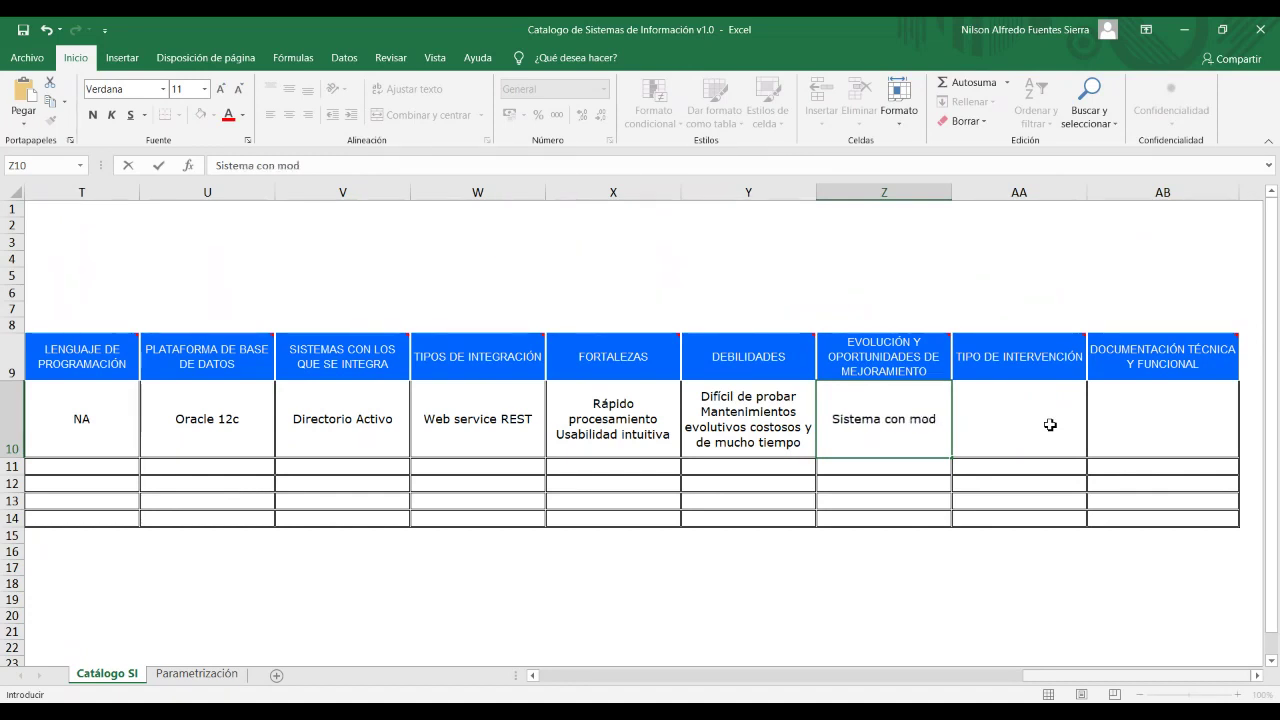
key("BackSpace")
type("ódulo de admi")
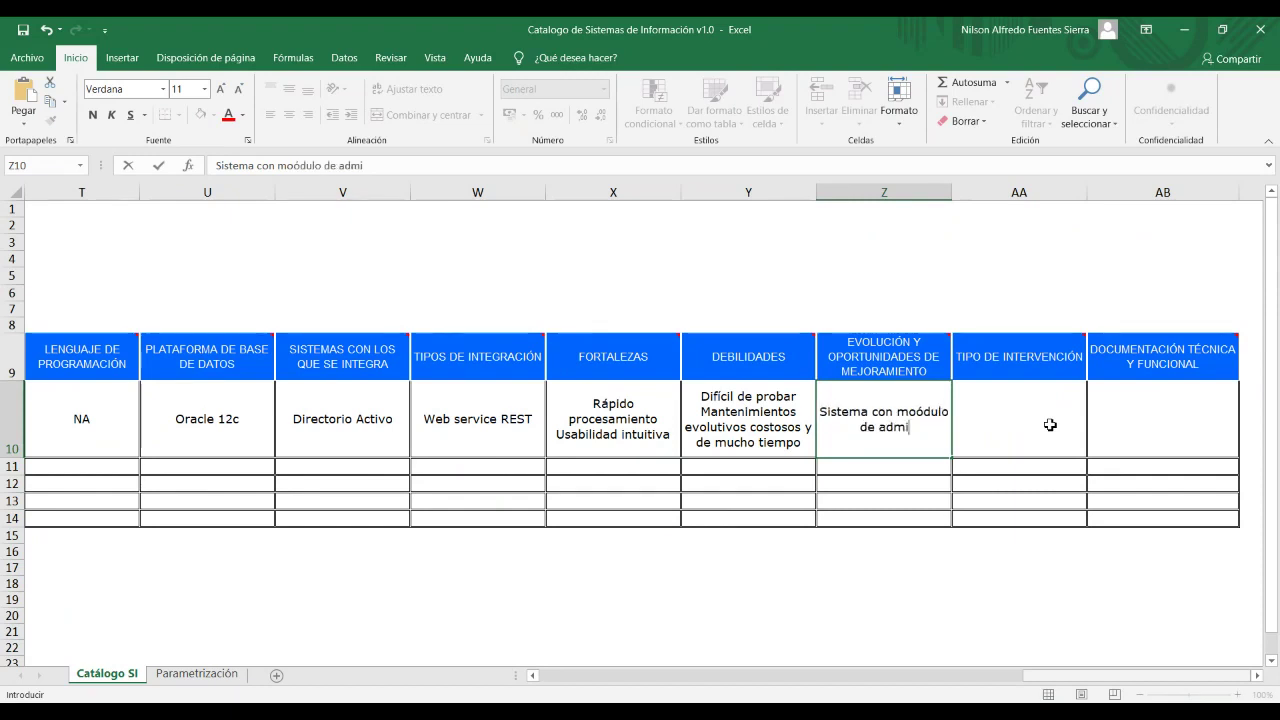
type("nistración ")
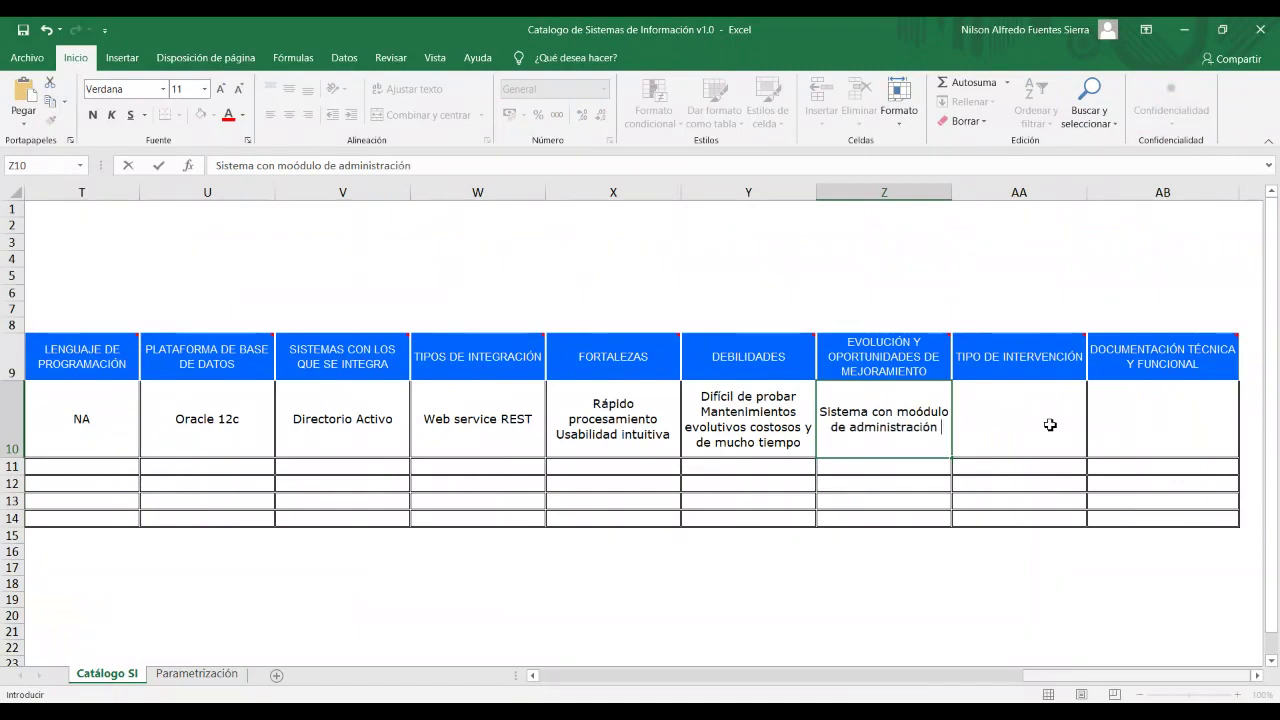
type("de segurida")
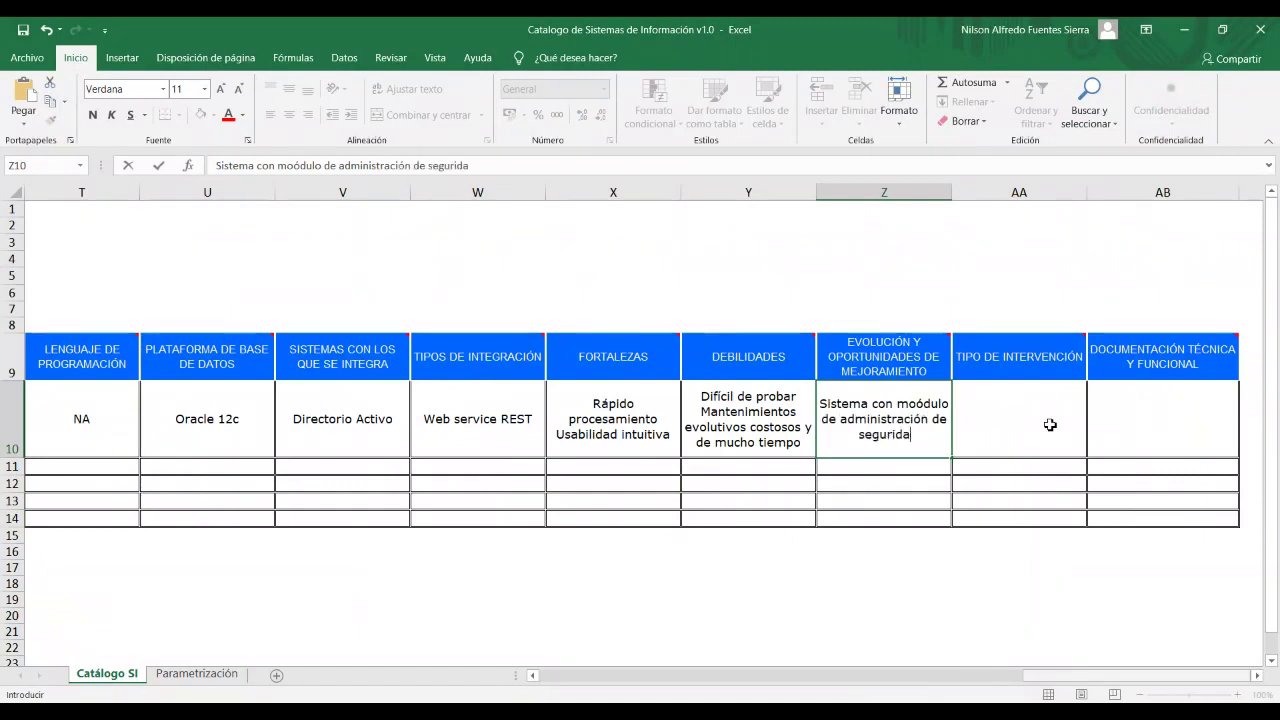
type("d")
left_click(1050, 425)
Choose Mantener from the intervention-type dropdown in AA10.
left_click(1095, 451)
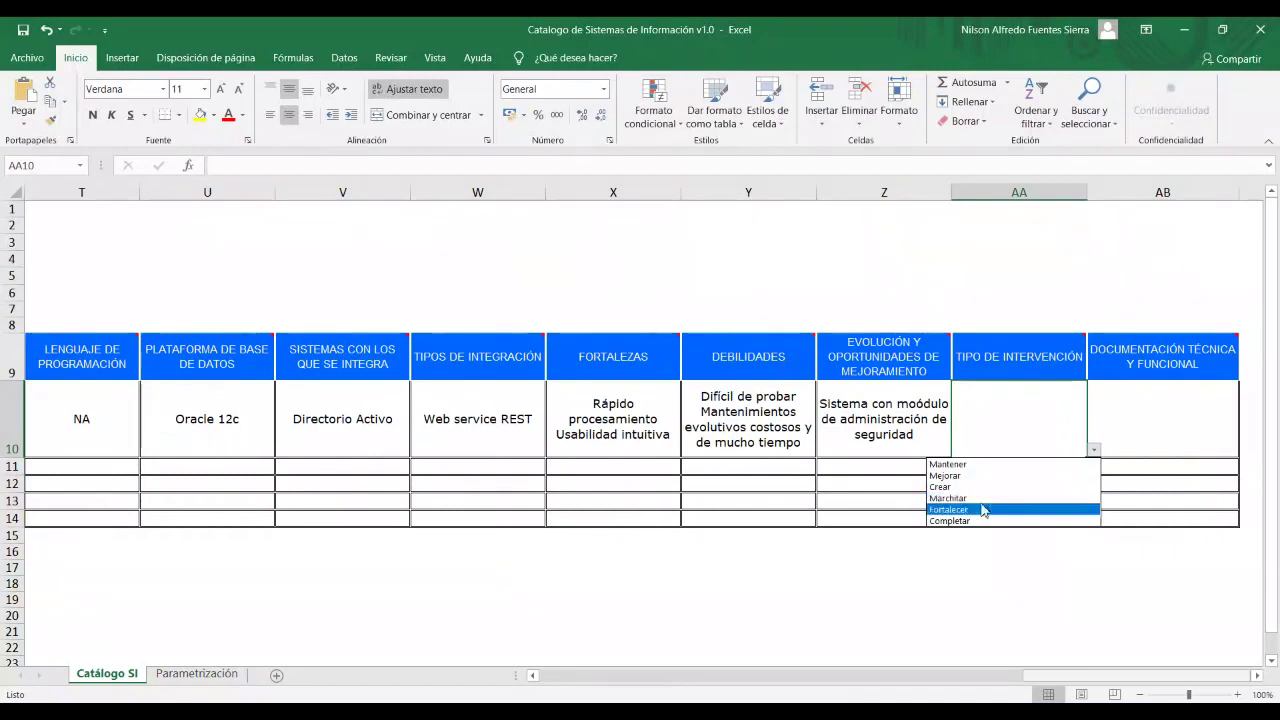
left_click(1045, 464)
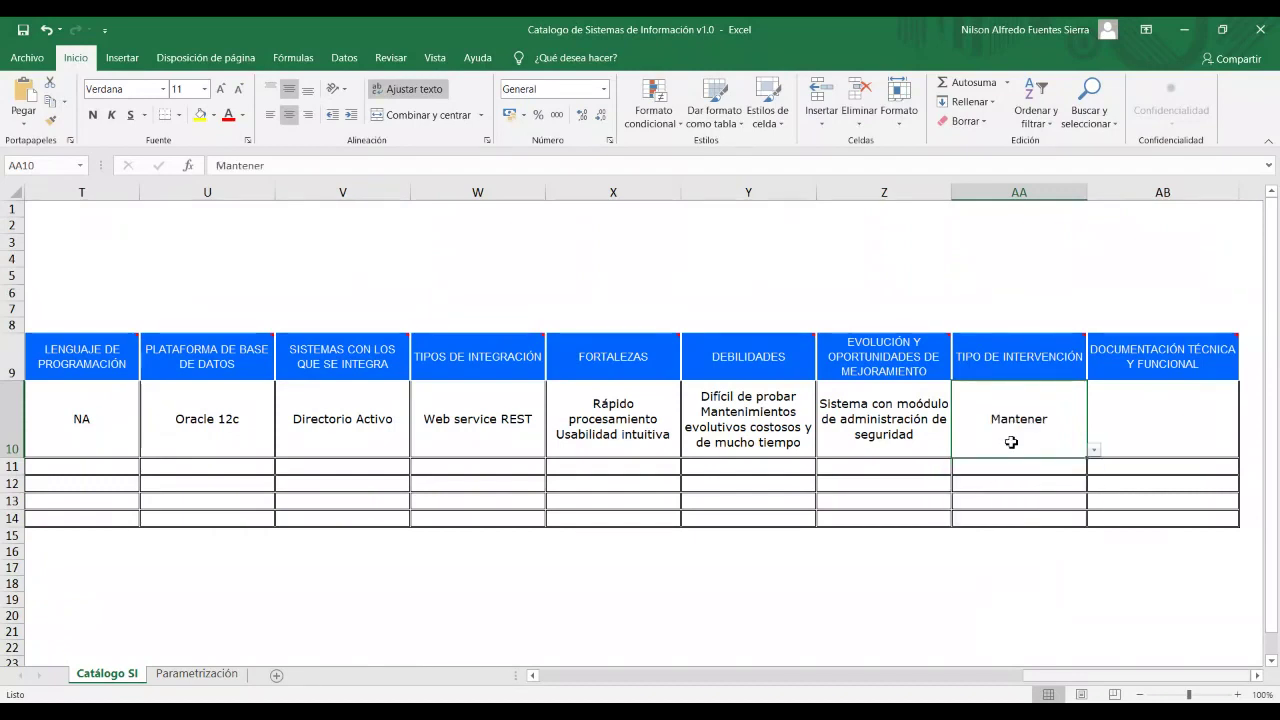
left_click(1139, 431)
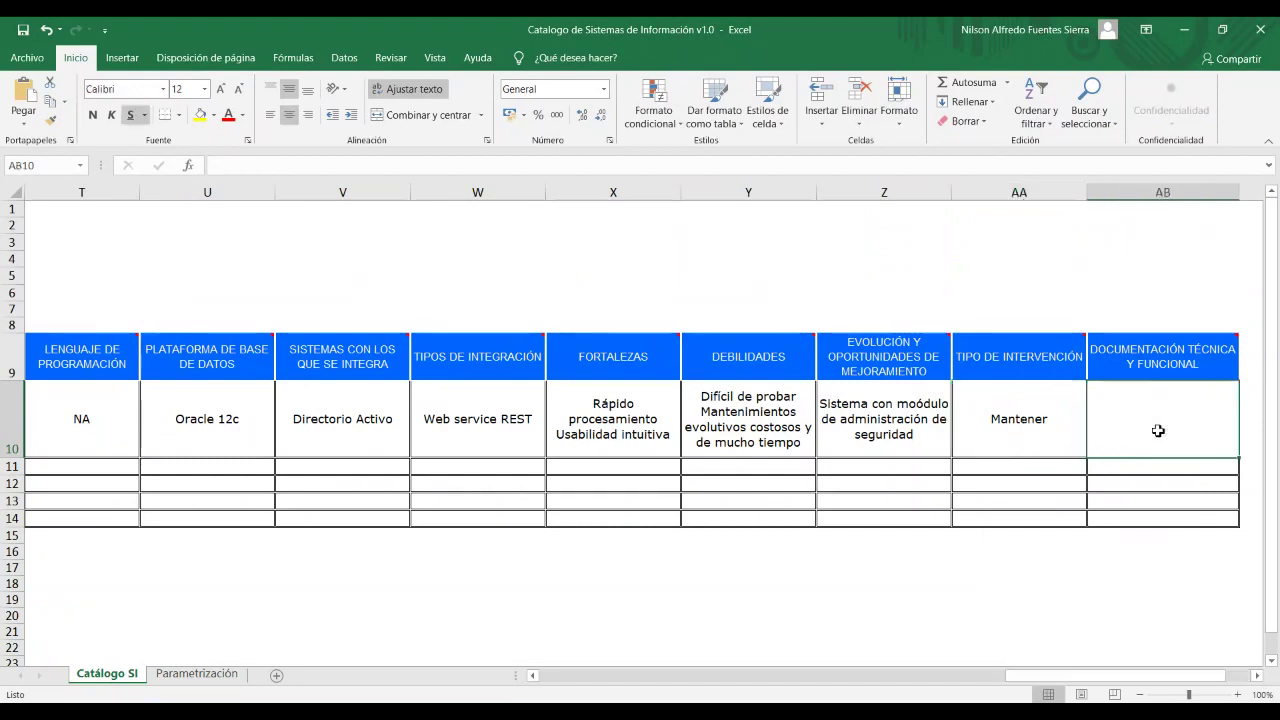
List 'Manual funcional' and 'Manual de instalación' on two lines in documentation cell AB10.
double_click(1118, 396)
type("Manual")
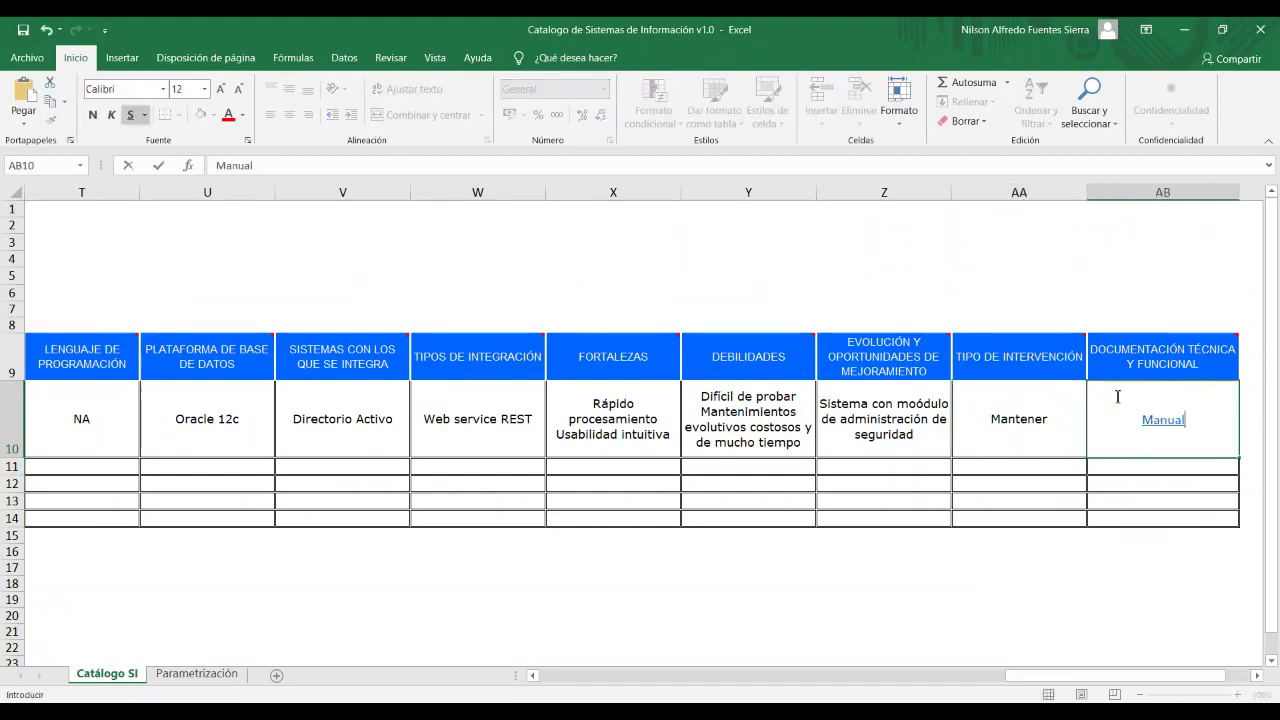
type(" funcional")
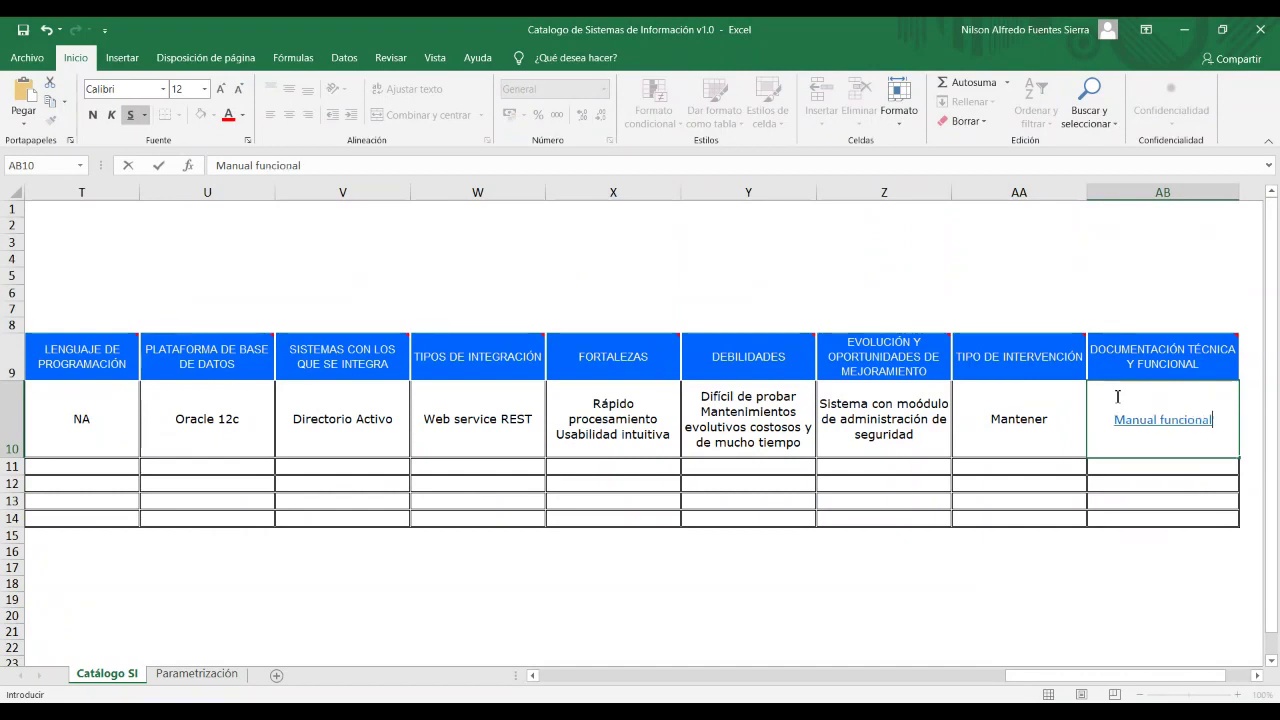
key("Return")
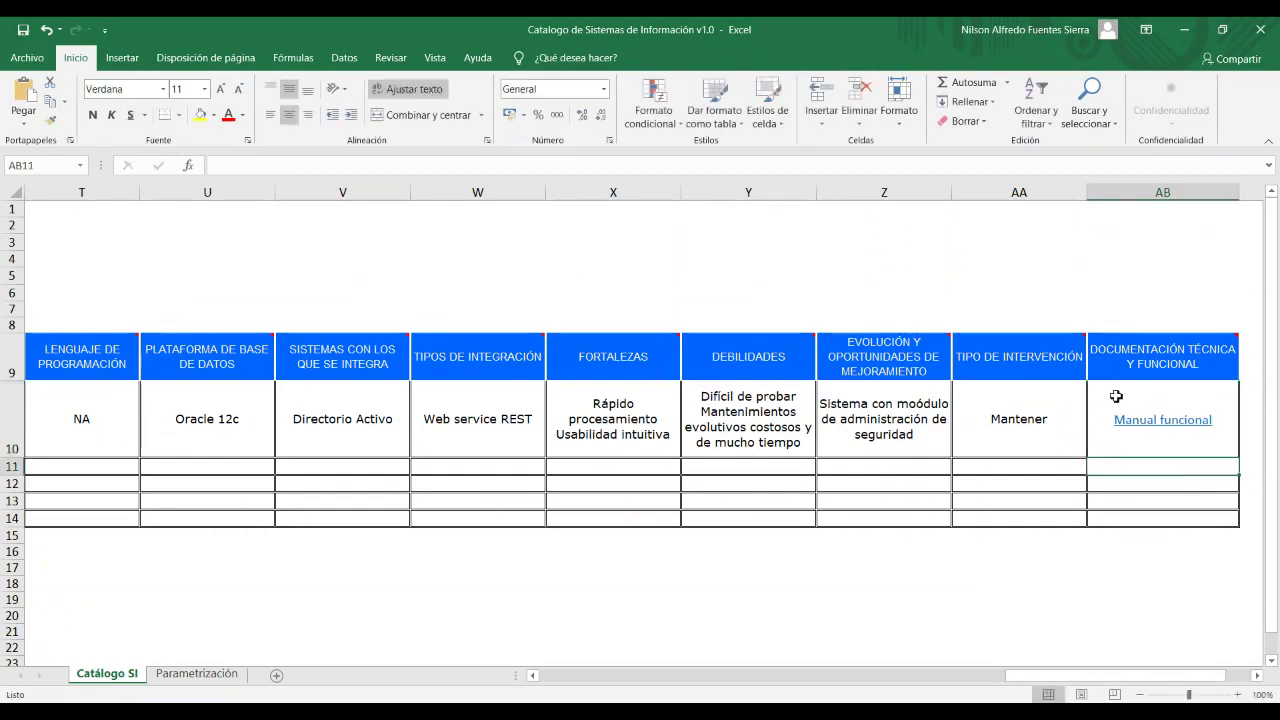
double_click(1190, 420)
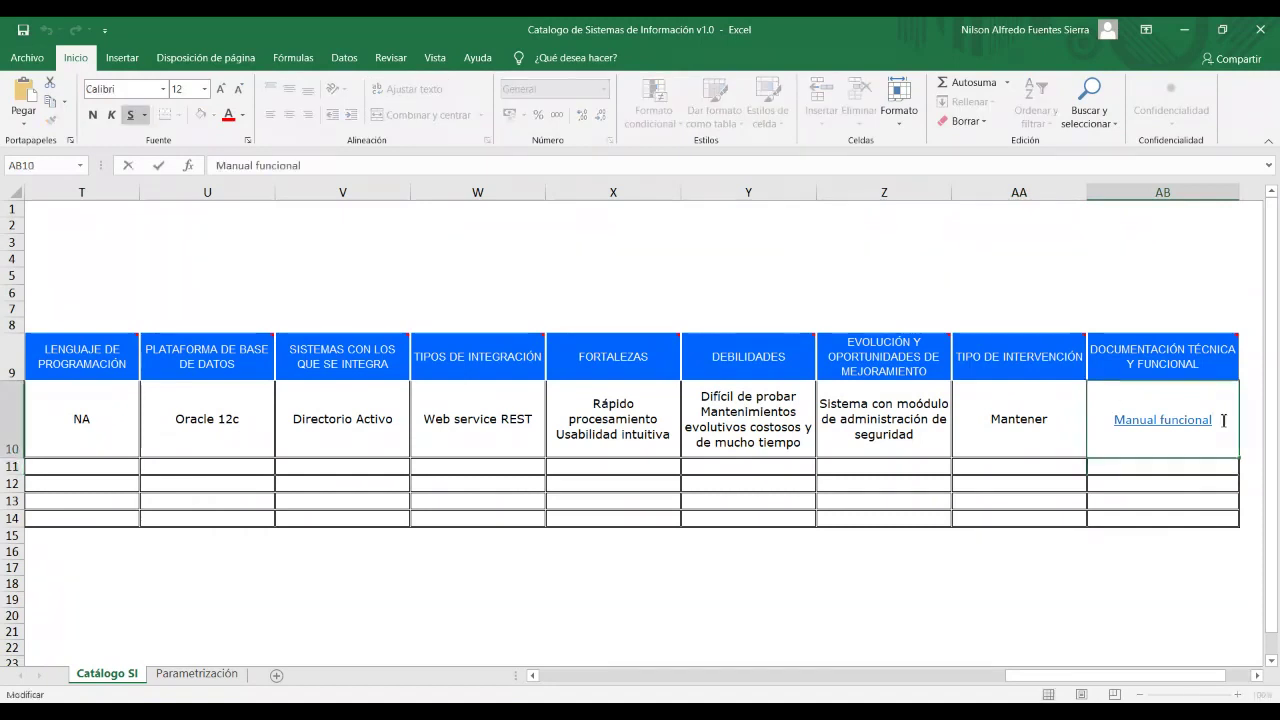
key("alt+Return")
type("Manual de indtal")
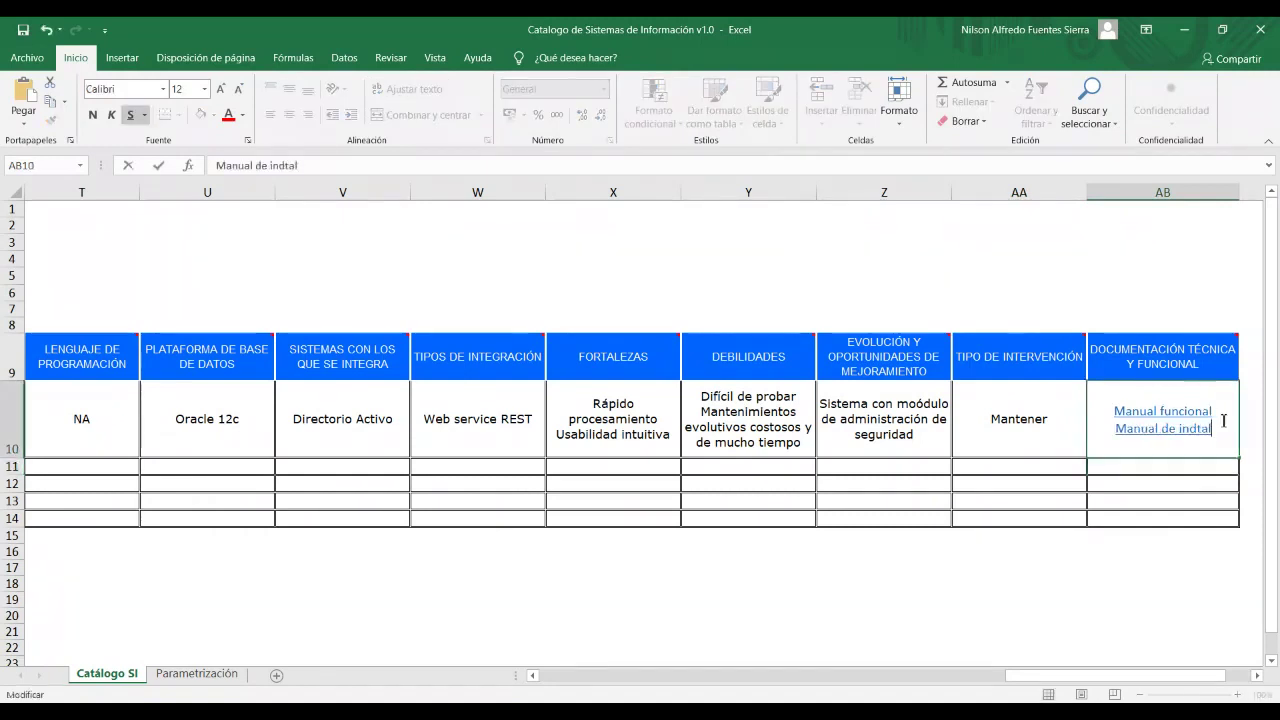
type("ación")
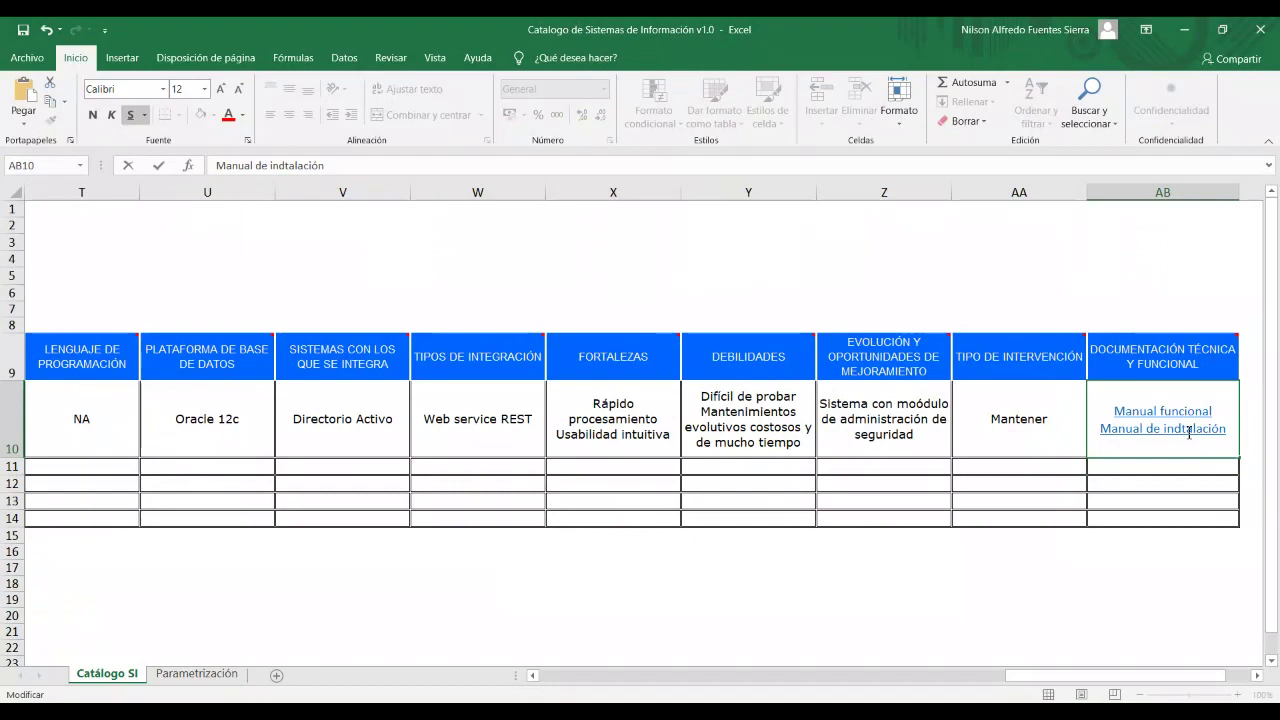
double_click(1192, 432)
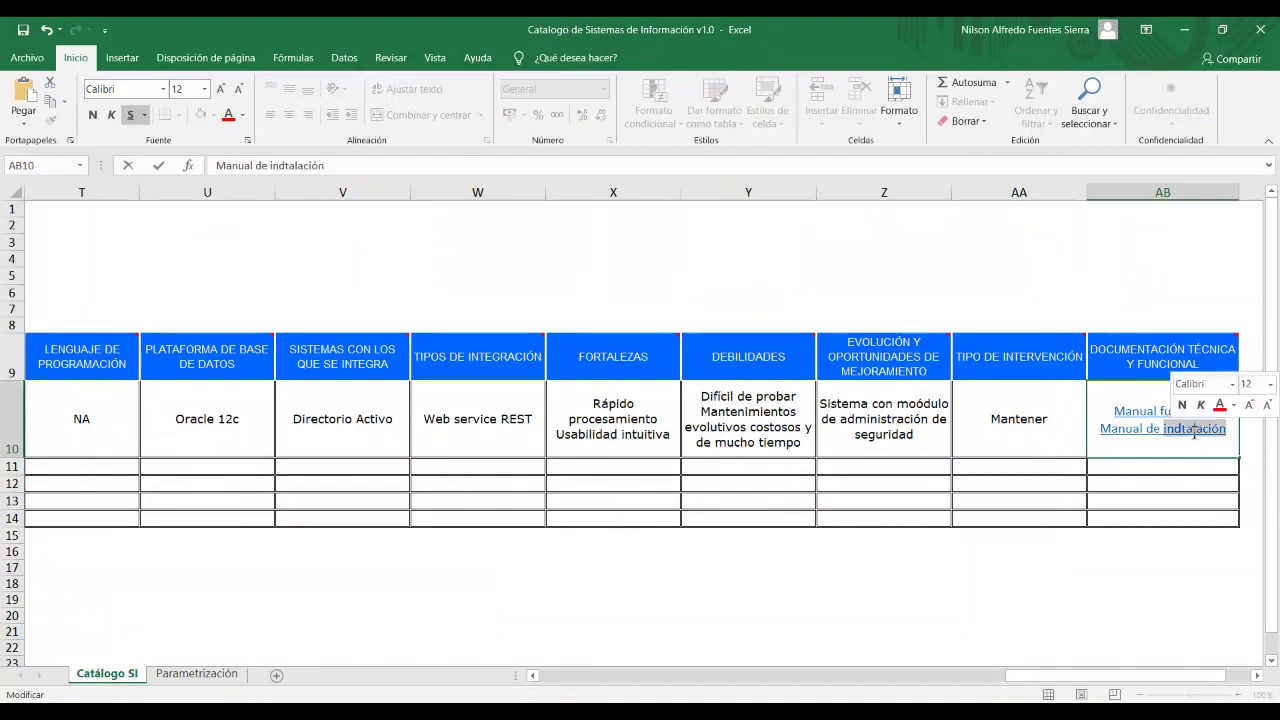
type("instalación")
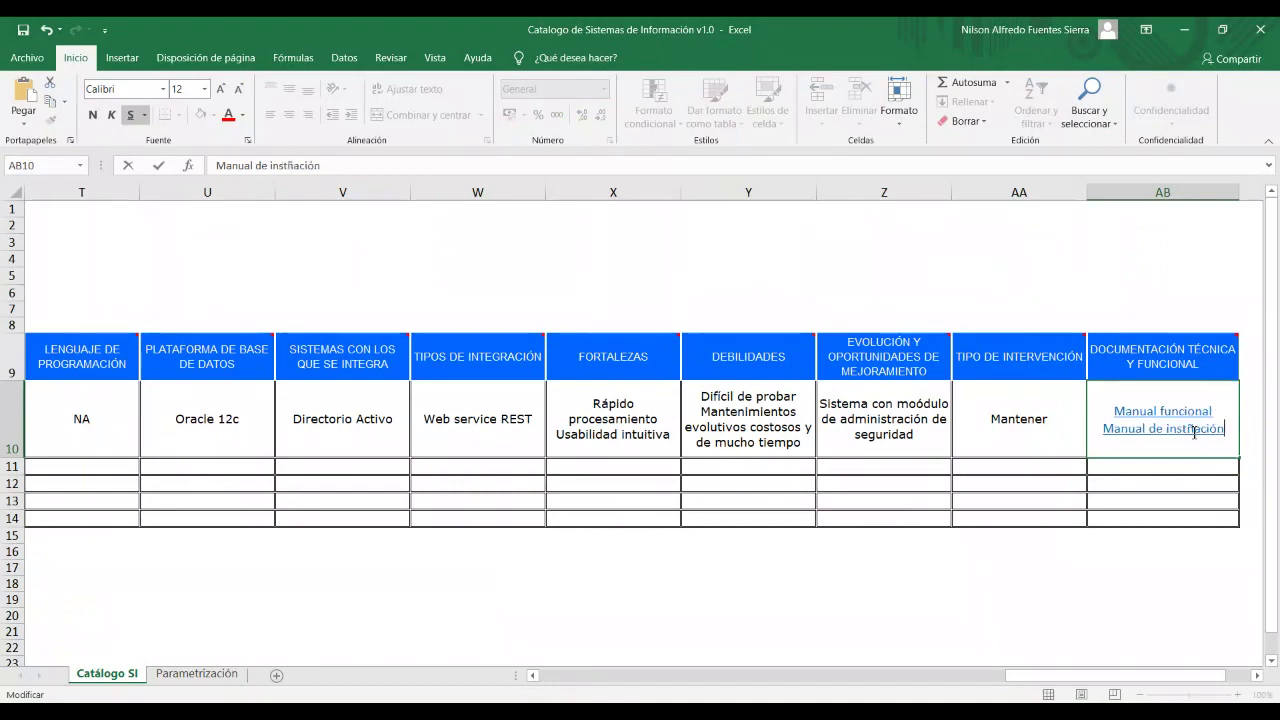
left_click(613, 583)
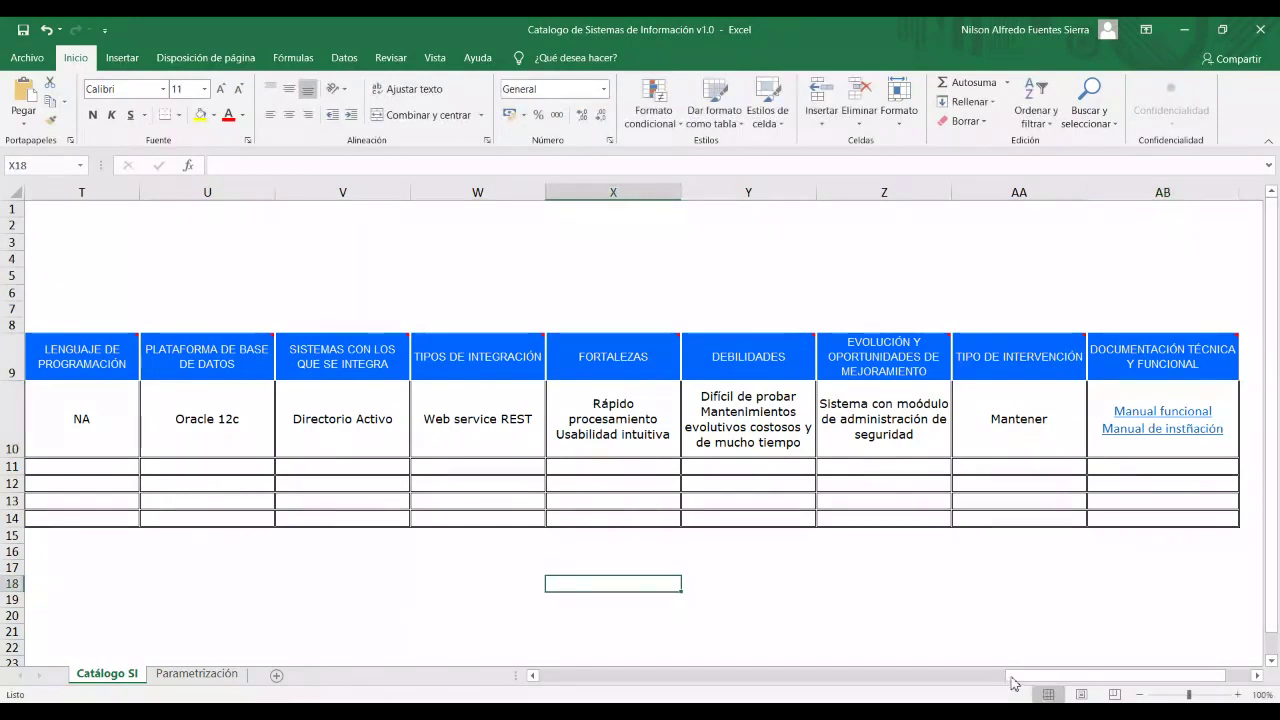
left_click_drag(1008, 676, 535, 662)
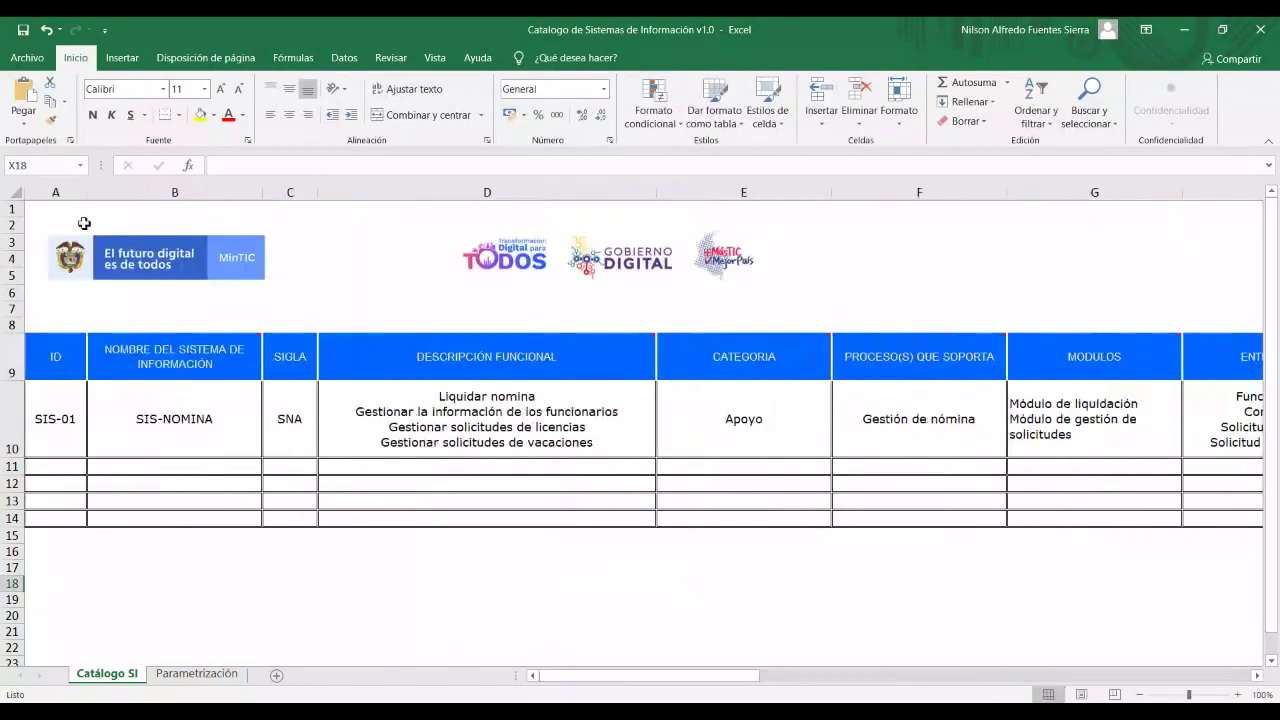